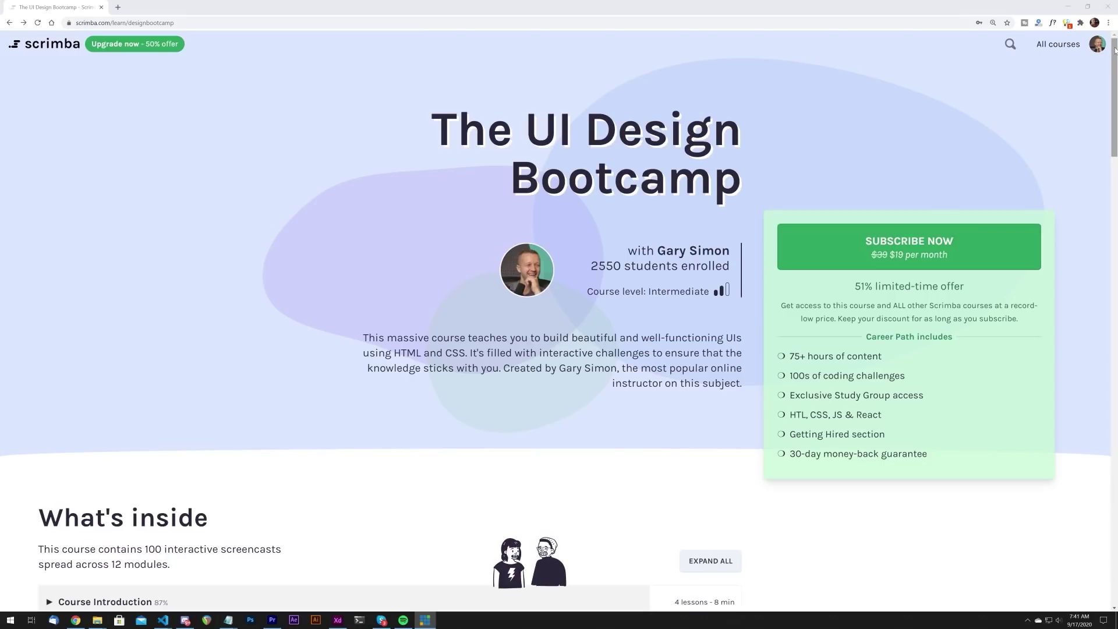
Skip ahead in the tutorial video to the later section.
left_click_drag(1115, 50, 1112, 155)
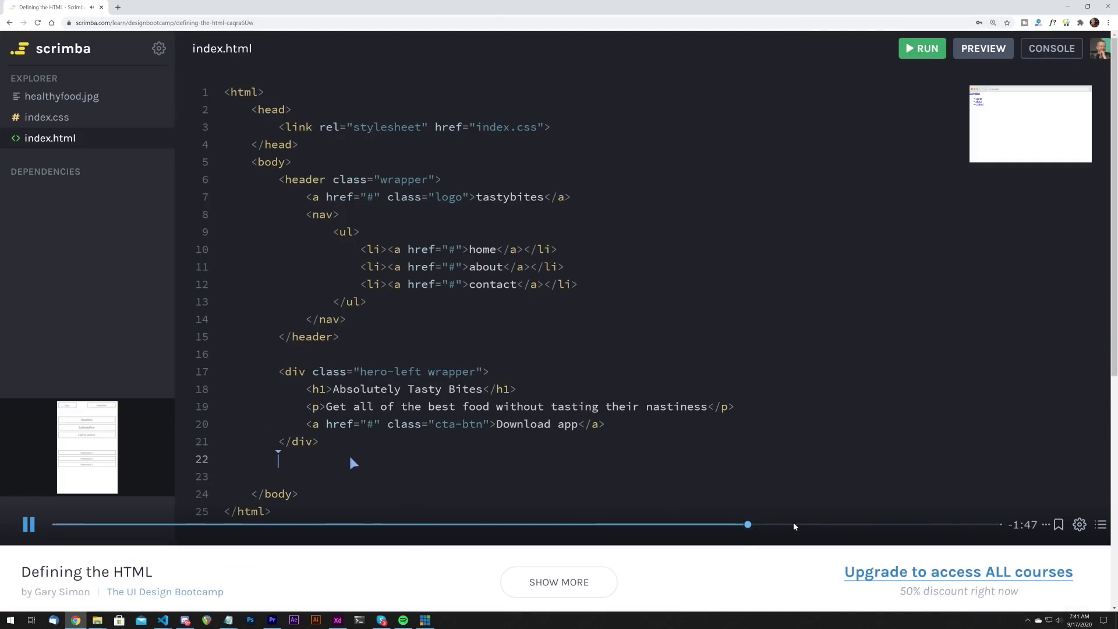
left_click(851, 523)
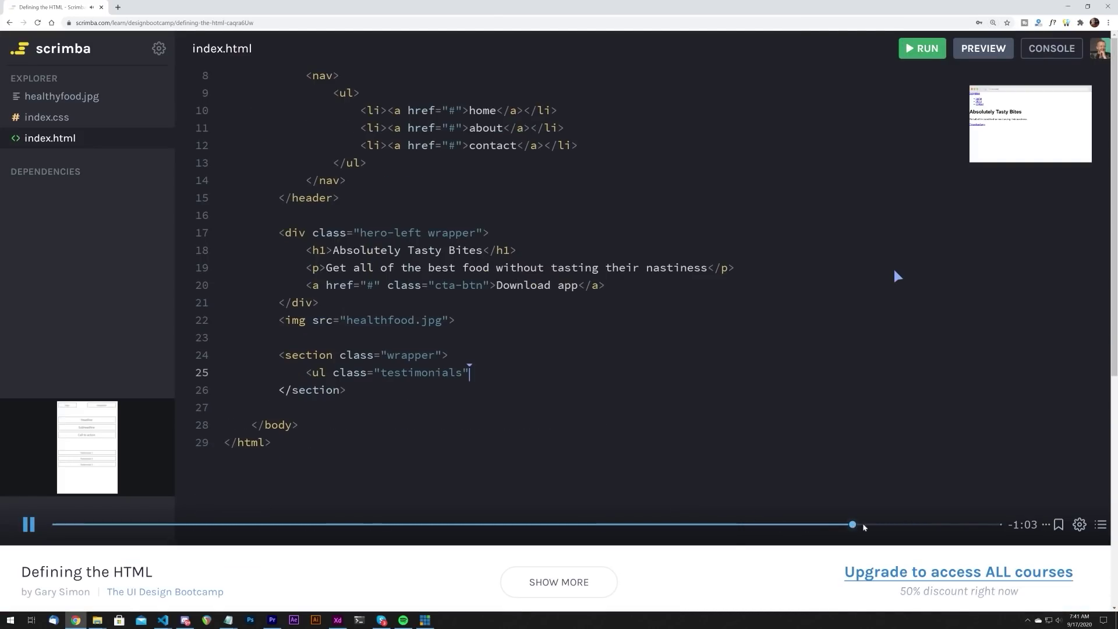
left_click(948, 526)
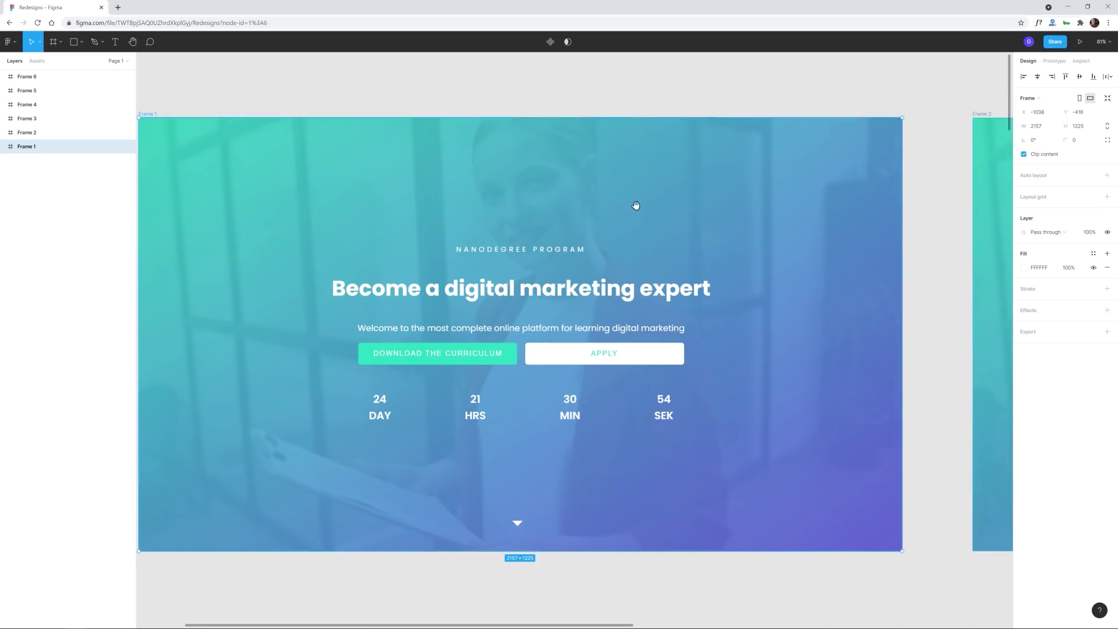
scroll(554, 225, "down", 5)
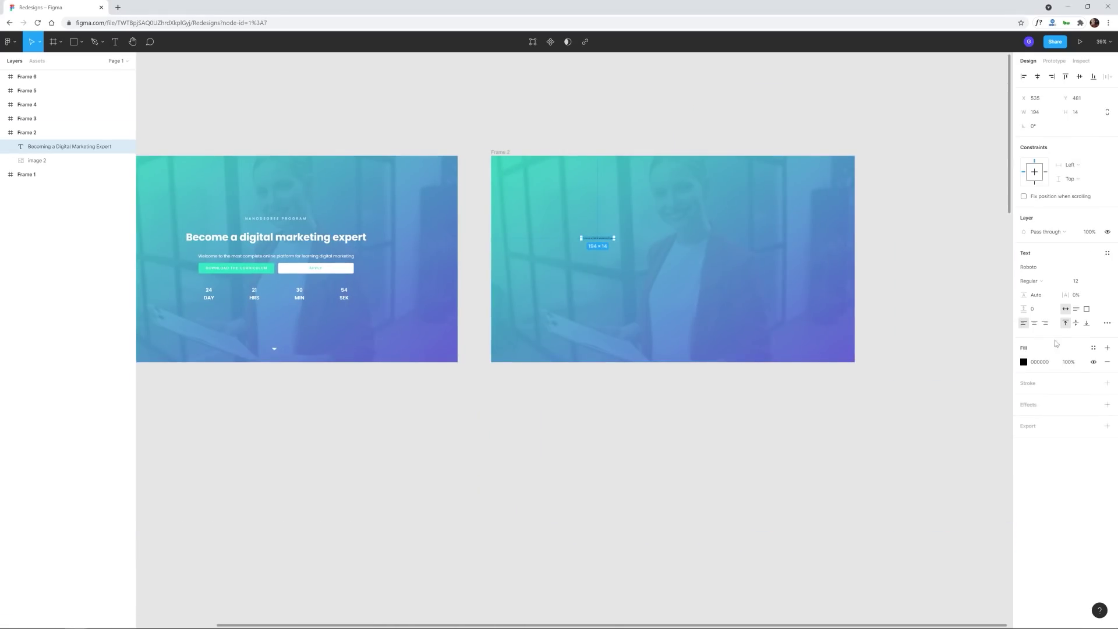
Make the 'Becoming a Digital Marketing Expert' heading white (FFFFFF) with a heavier font weight.
left_click(1039, 361)
type("FFFFFF")
key("Return")
left_click(1037, 267)
type("P")
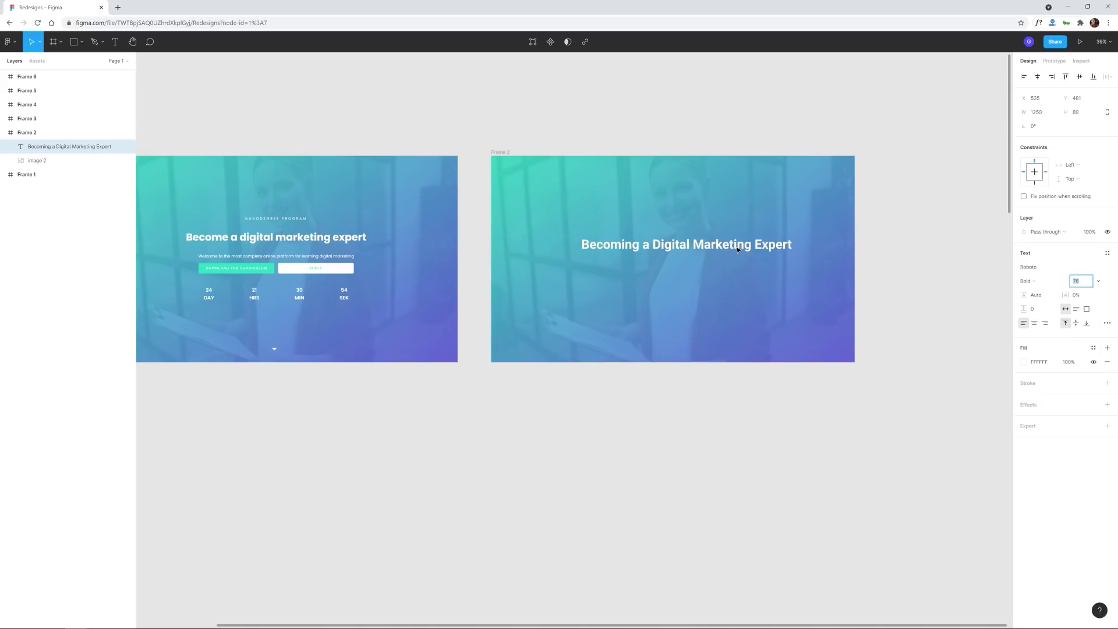
left_click(1028, 280)
Duplicate the heading into a 'Welc…' welcome paragraph set to Regular weight, size 36.
key("Escape")
key("Escape")
scroll(728, 310, "up", 2)
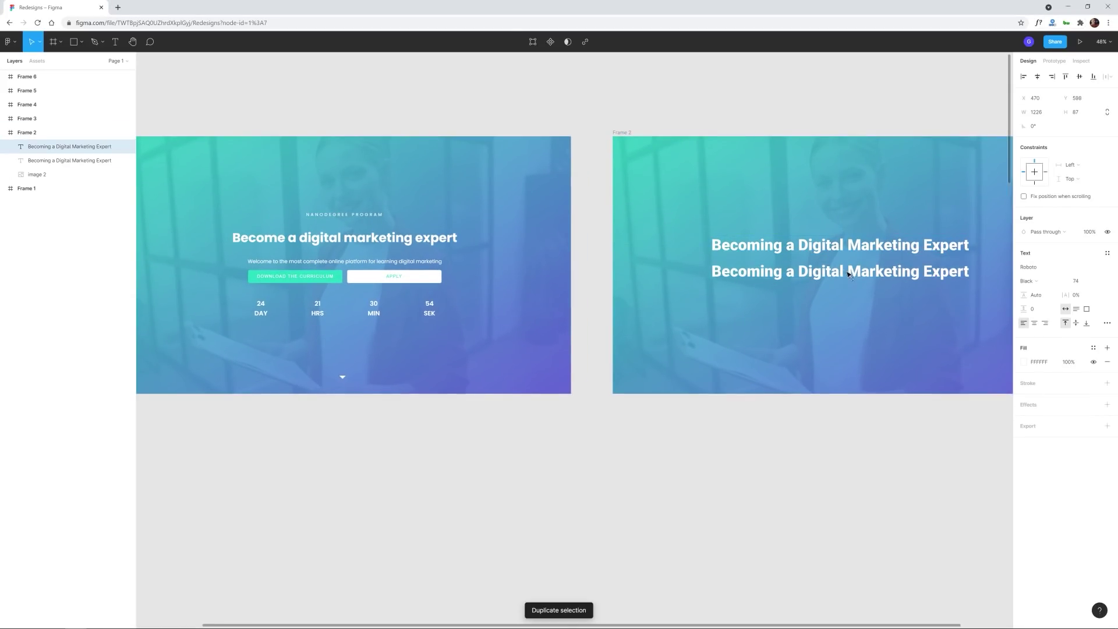
type("Welcome to the most complete online platf")
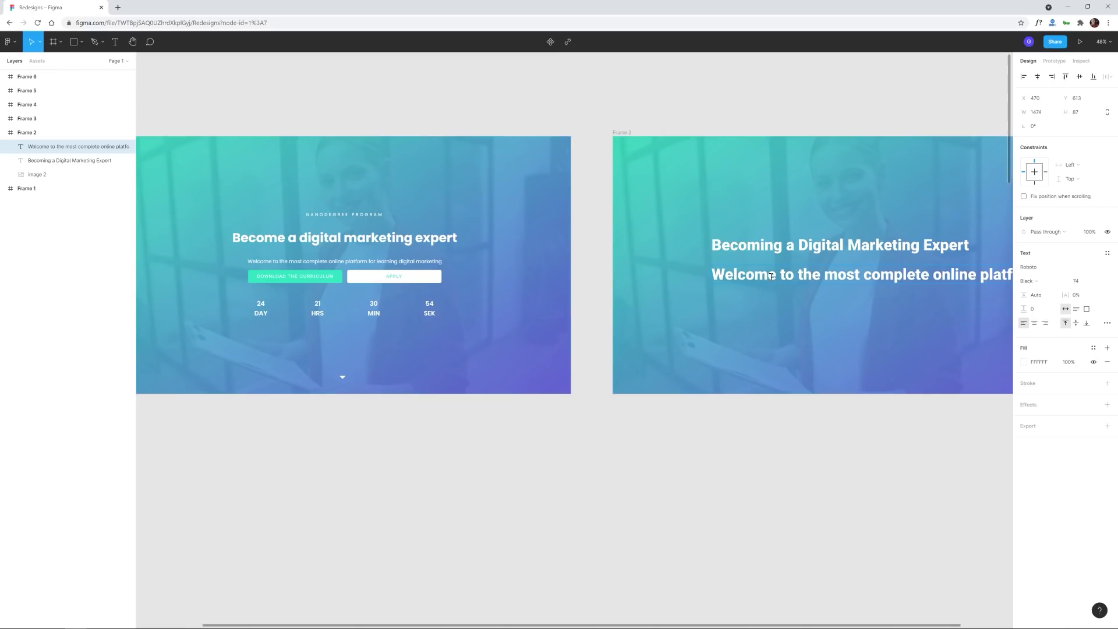
left_click(1063, 281)
left_click(1083, 395)
scroll(821, 315, "up", 1)
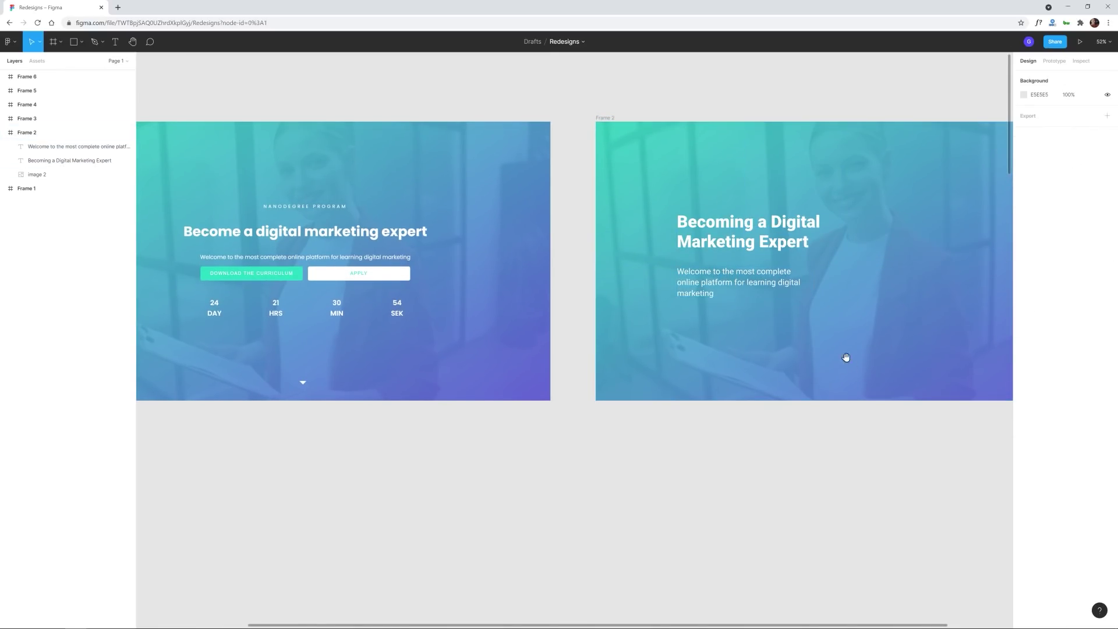
key("ctrl+z")
scroll(714, 350, "left", 3)
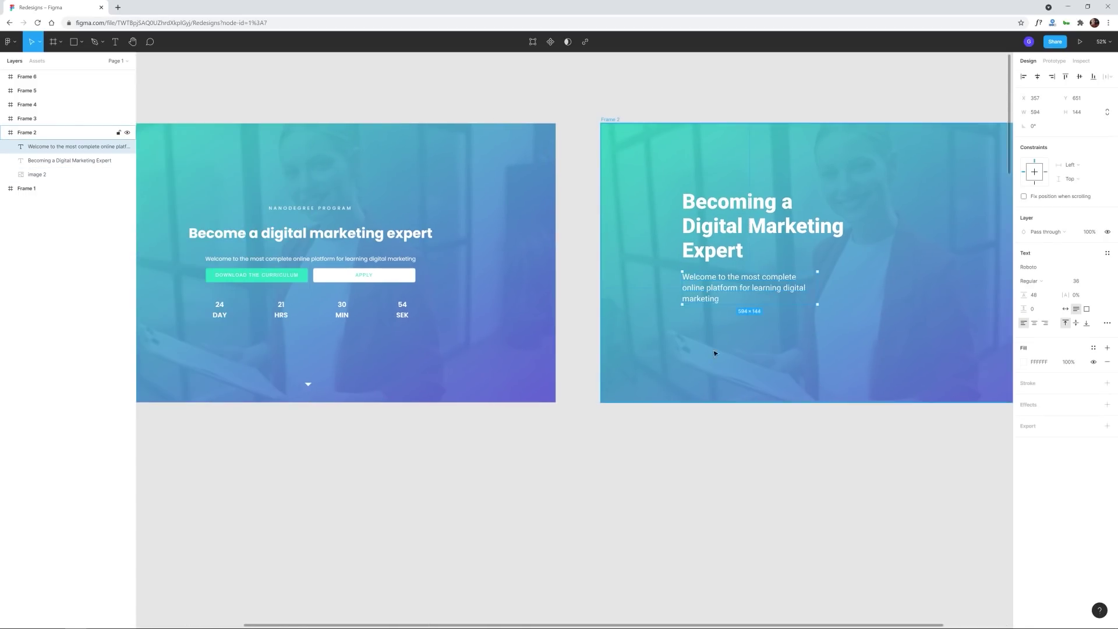
Draw a white button rectangle below the welcome paragraph.
scroll(672, 276, "up", 2)
key("Escape")
scroll(673, 276, "up", 1)
key("r")
left_click_drag(542, 287, 562, 307)
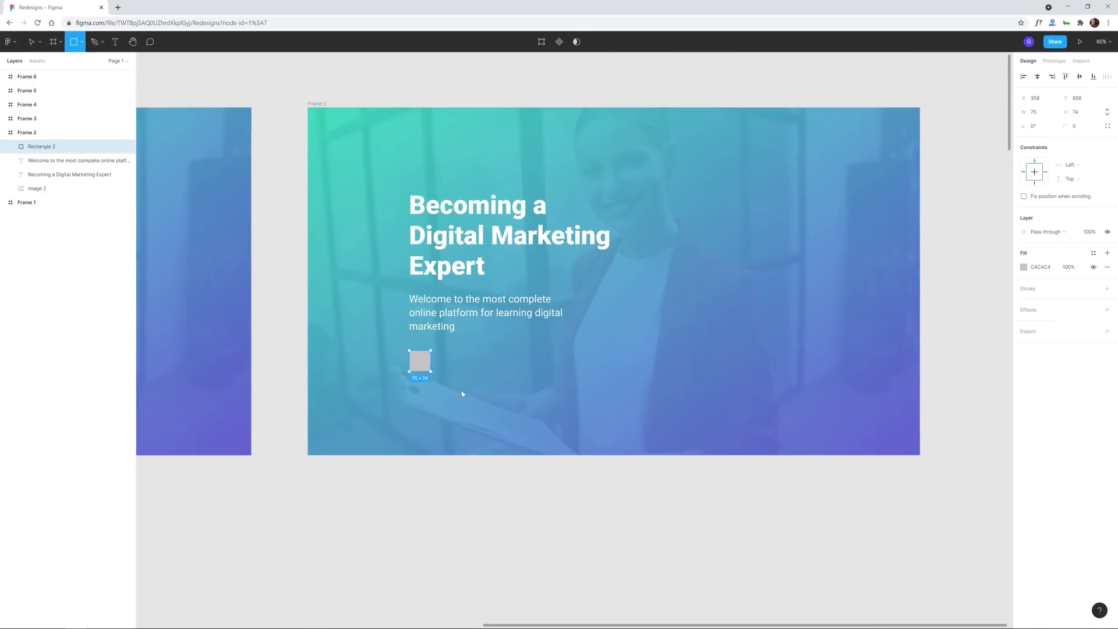
left_click(1024, 267)
key("Escape")
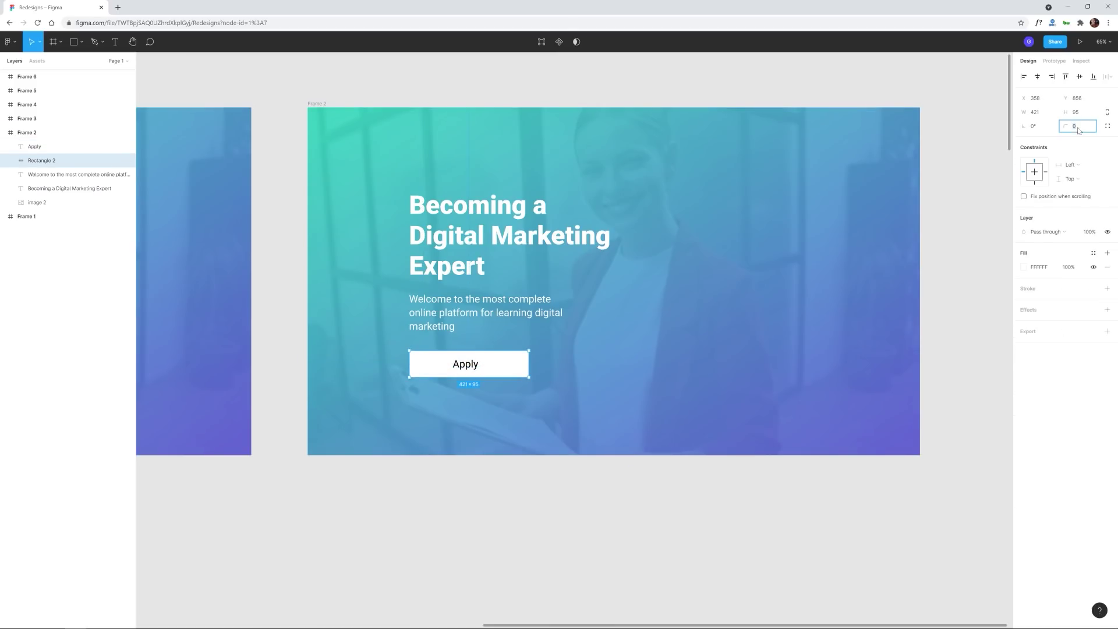
Make the 'Apply' label bold and wrap it with the rectangle in an auto layout.
scroll(476, 456, "down", 5)
scroll(599, 412, "up", 5)
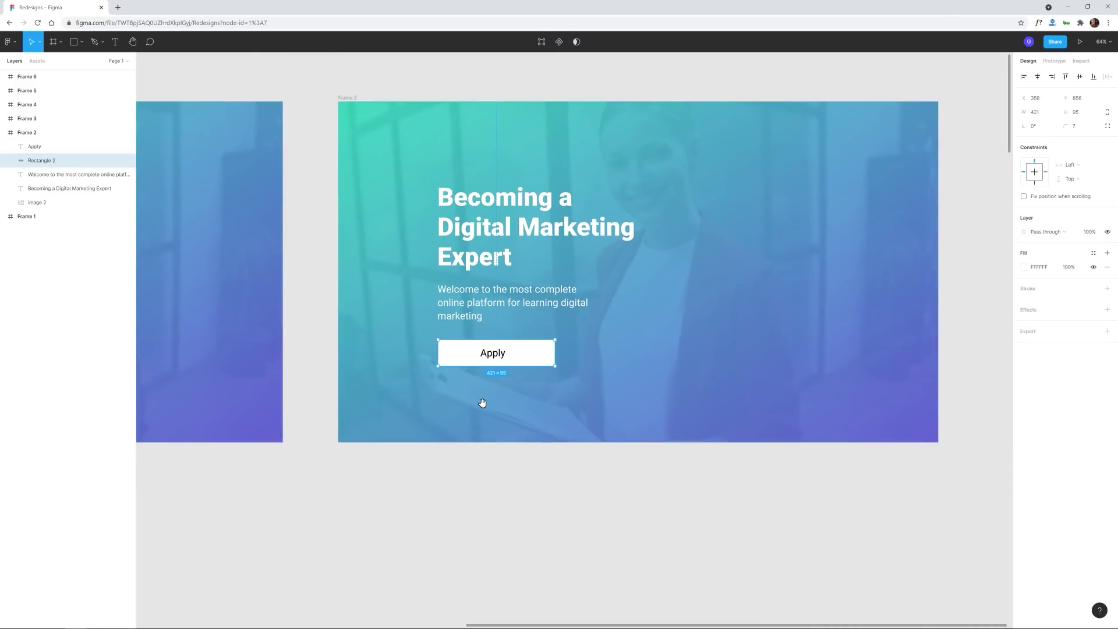
left_click(492, 353)
left_click(1065, 283)
left_click(1042, 302)
left_click(537, 357, "shift")
key("shift+a")
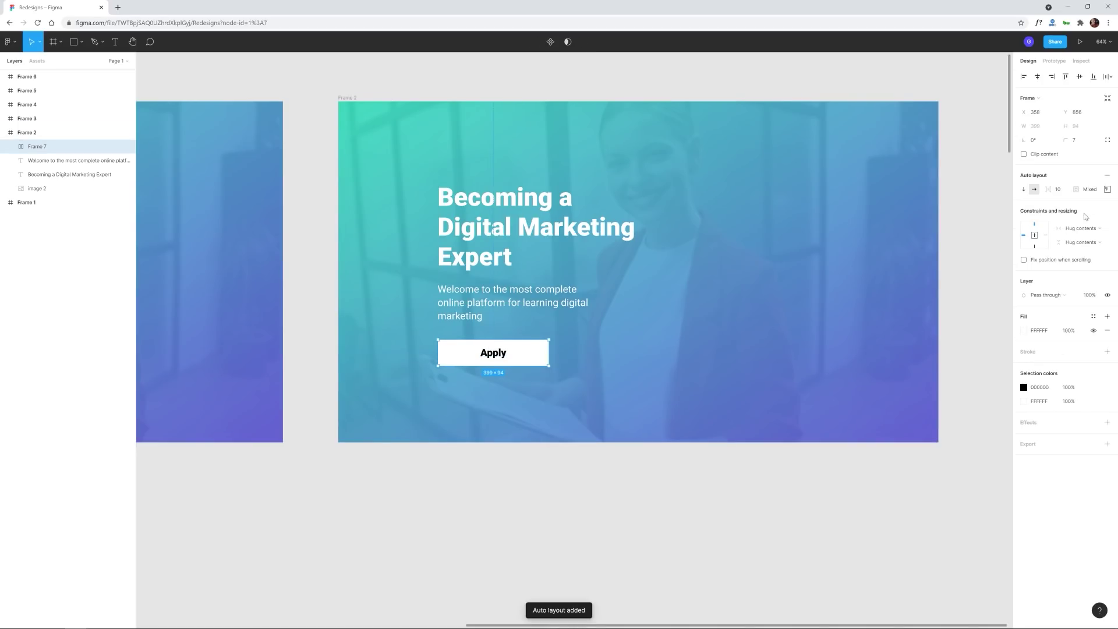
Recolour the button's Apply label text teal.
double_click(495, 353)
left_click(1024, 393)
left_click(549, 497)
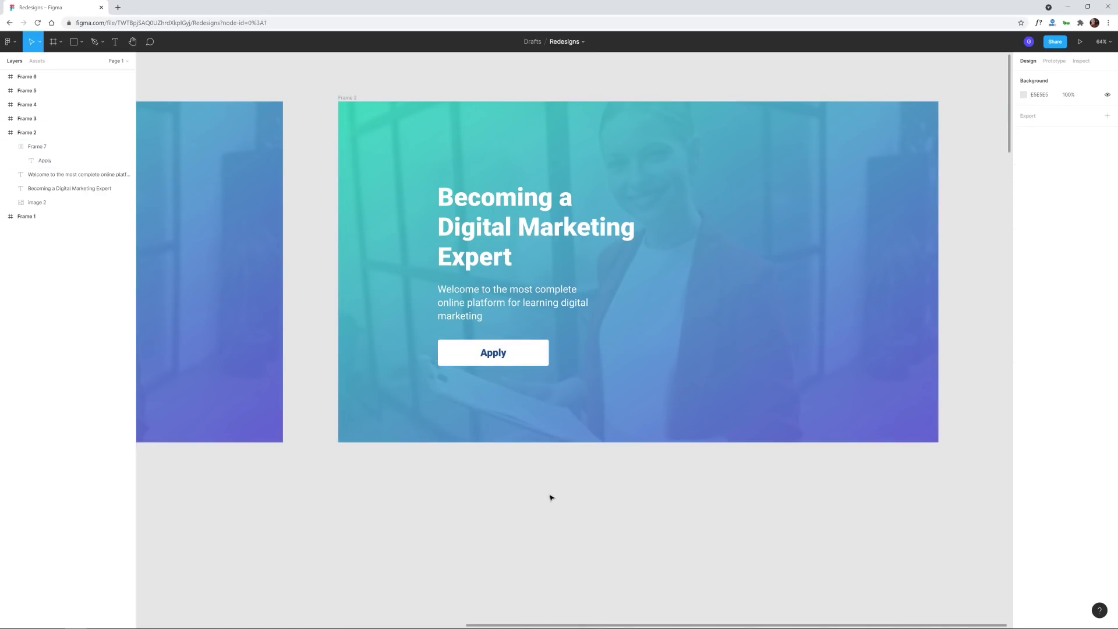
scroll(856, 359, "left", 6)
left_click(856, 359)
scroll(681, 347, "right", 4)
scroll(840, 406, "left", 4)
scroll(840, 406, "right", 3)
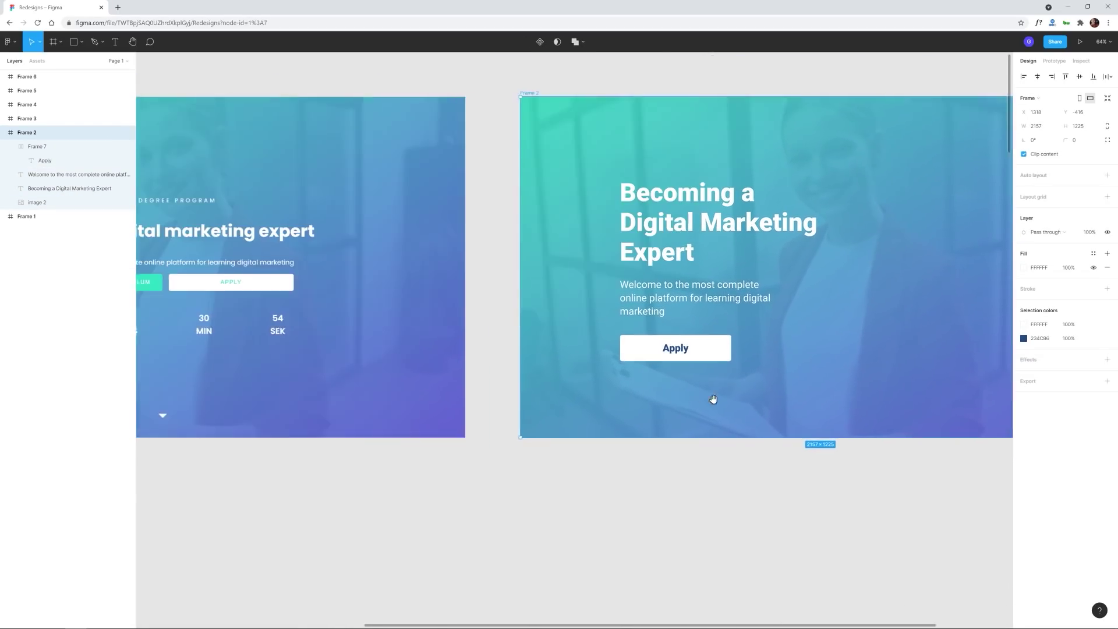
scroll(711, 399, "left", 3)
double_click(865, 339)
left_click(1024, 393)
Duplicate the welcome paragraph below the button for the 'Download the cirriculum' line.
left_click(894, 492)
scroll(813, 489, "right", 5)
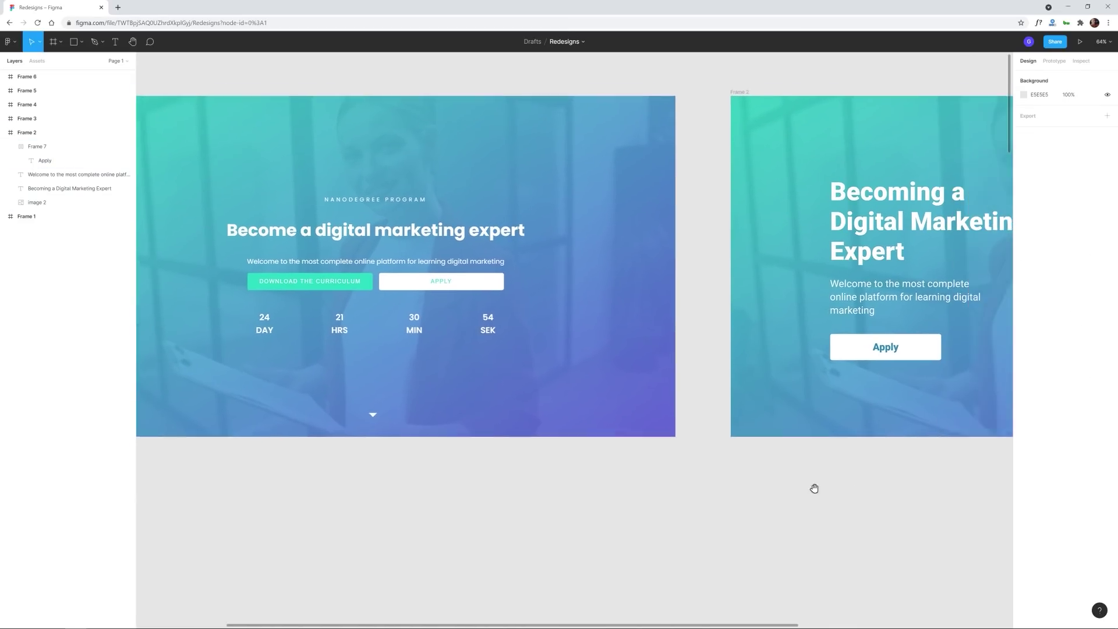
key("ctrl+d")
scroll(605, 431, "right", 1)
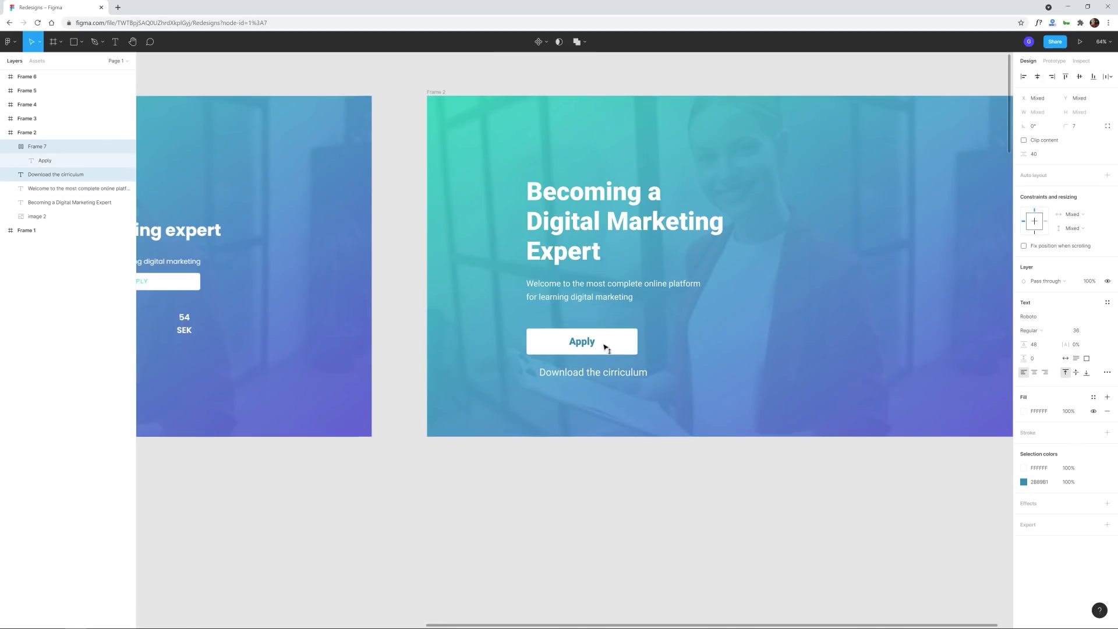
Insert a cloud-download icon from the Iconify plugin left of the download text.
scroll(488, 386, "up", 5)
right_click(343, 155)
mouse_move(374, 180)
left_click(458, 182)
double_click(245, 170)
type("download")
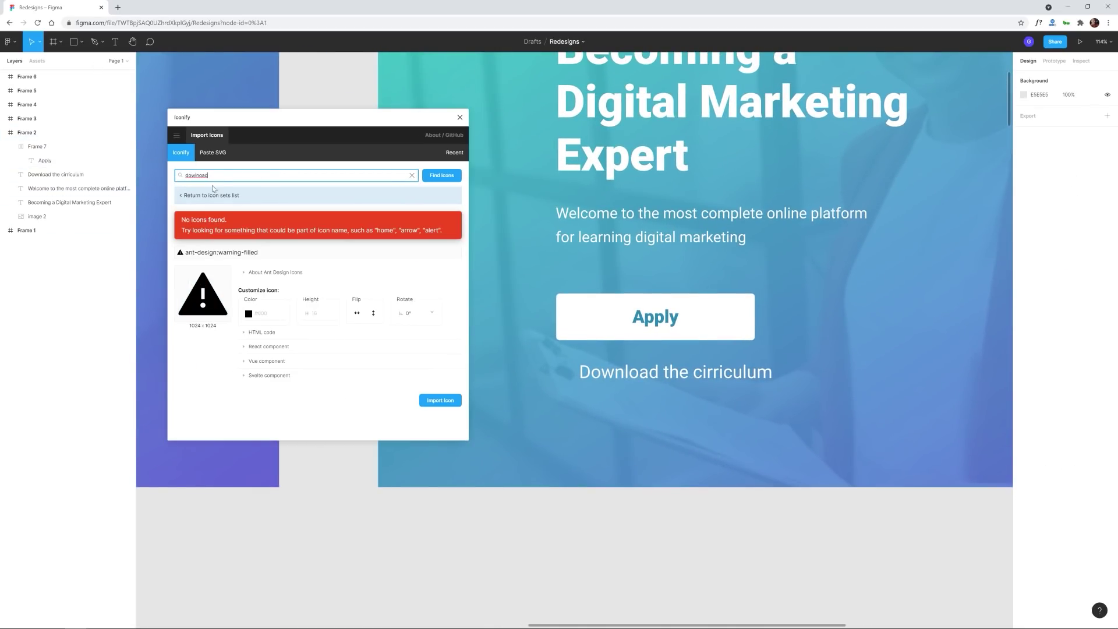
key("Return")
left_click_drag(365, 307, 567, 369)
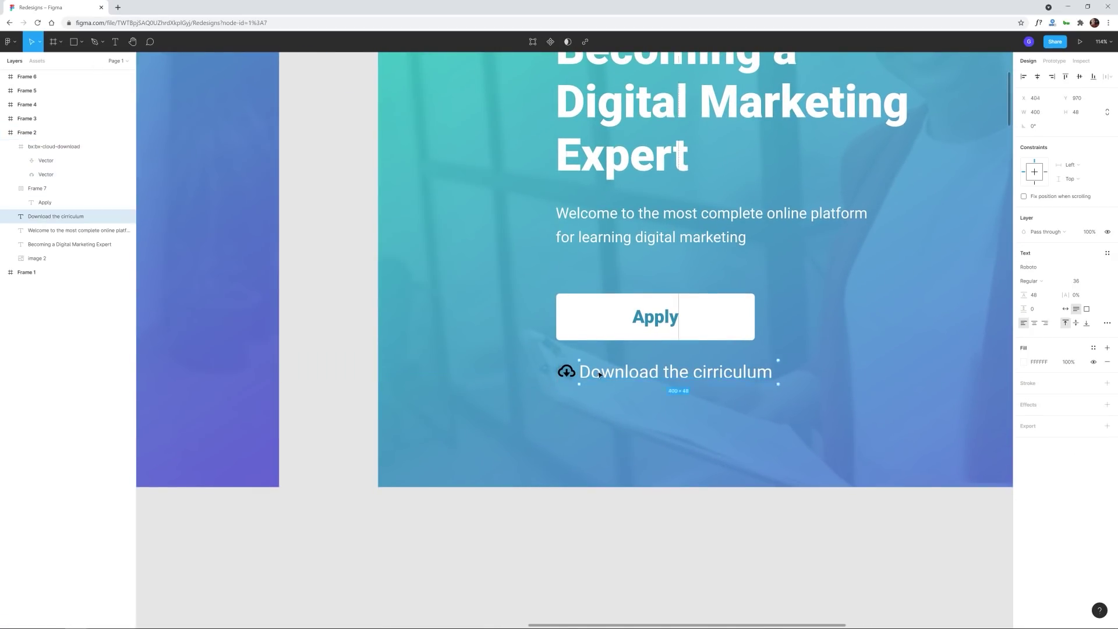
left_click(666, 554)
Underline the 'Download the cirriculum' text through its type details.
left_click(676, 373)
scroll(728, 420, "down", 5)
scroll(728, 421, "up", 5)
left_click(1107, 323)
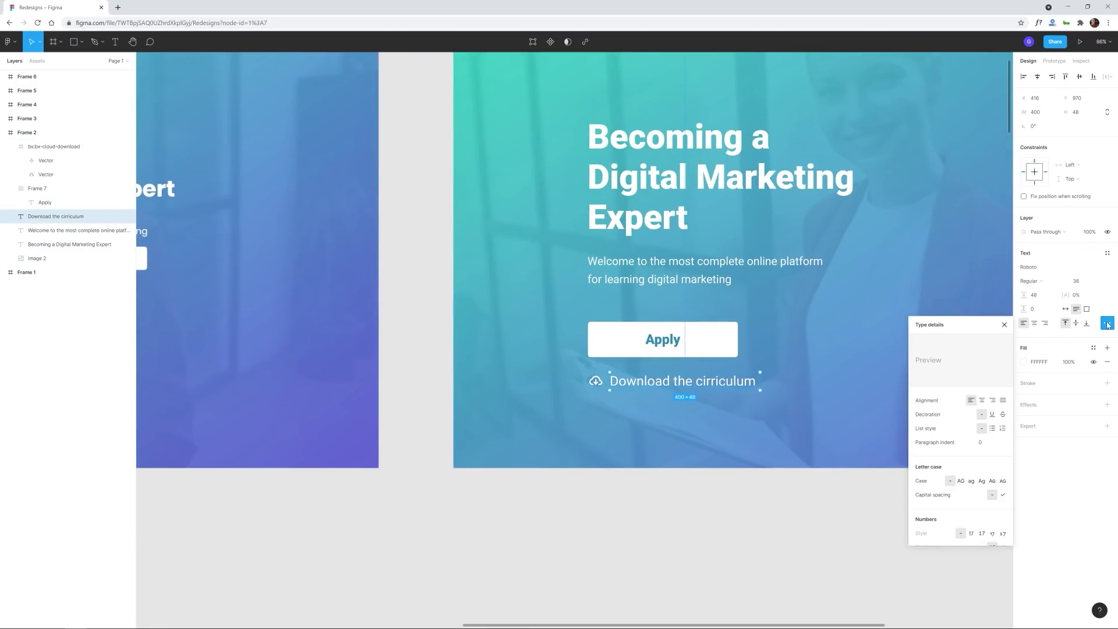
left_click(753, 524)
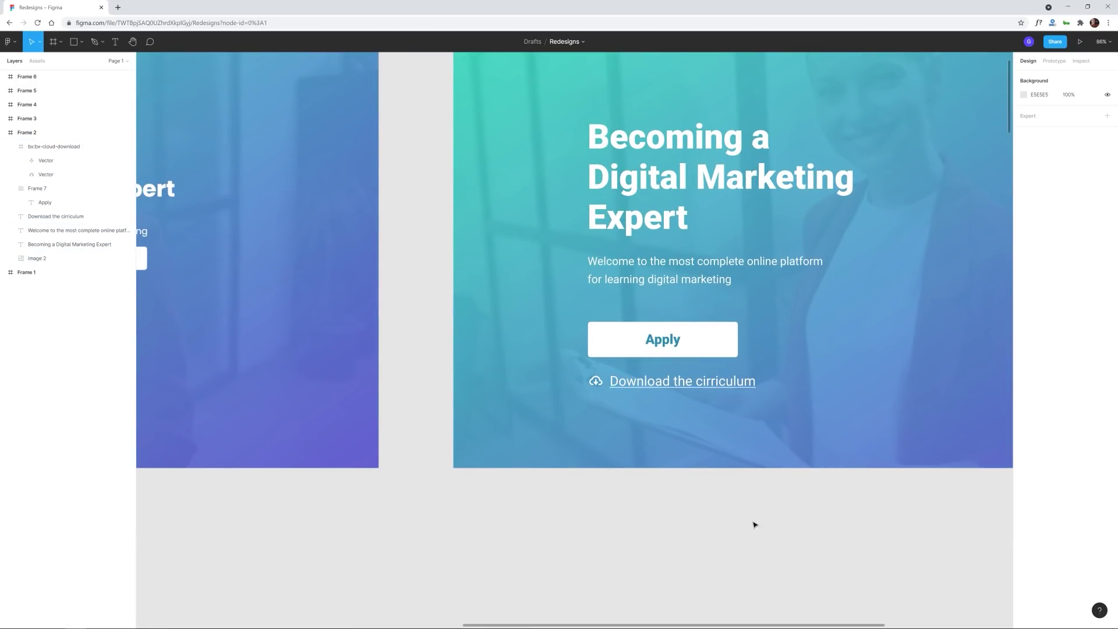
scroll(588, 452, "down", 3)
left_click_drag(589, 452, 802, 443)
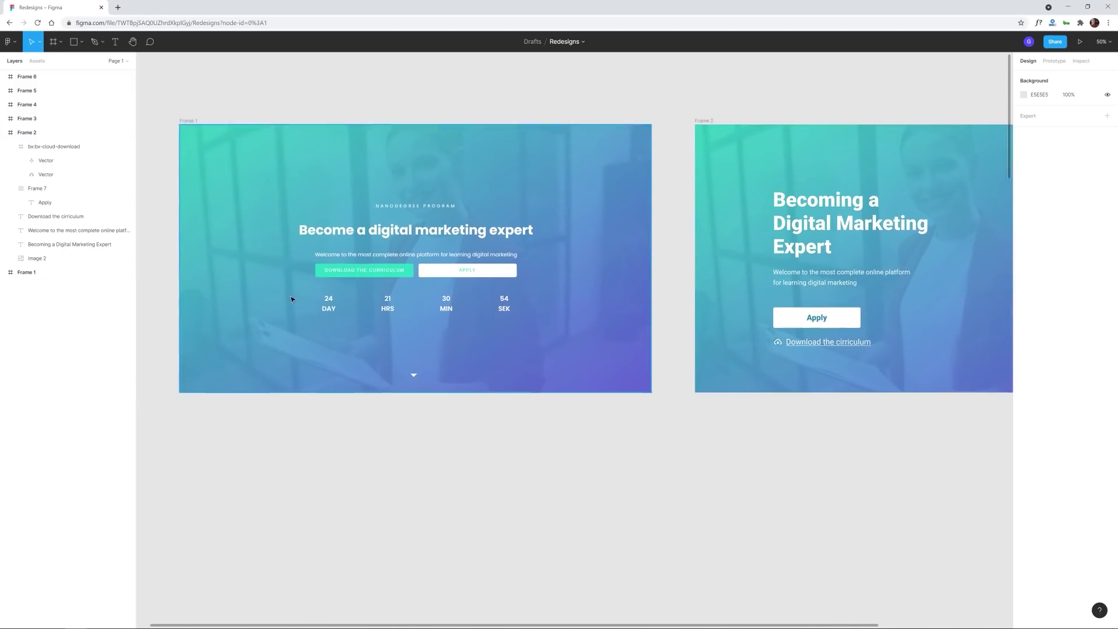
Fill the new countdown square white at 88% opacity.
scroll(291, 299, "up", 3)
scroll(433, 309, "down", 4)
scroll(447, 316, "up", 3)
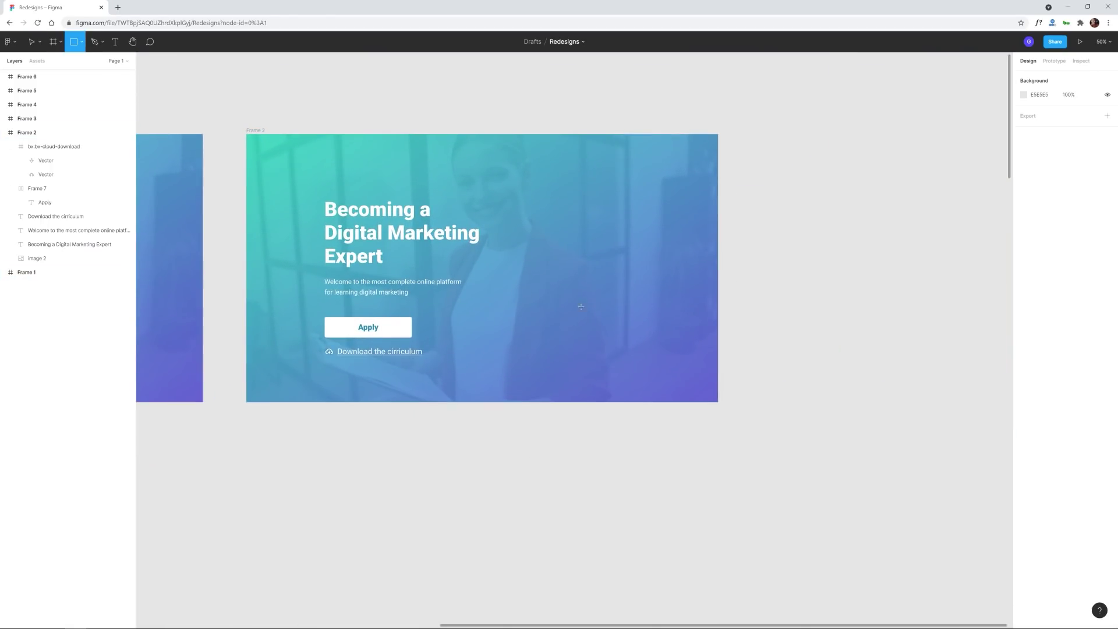
left_click(1024, 267)
left_click(909, 280)
left_click(1067, 267)
type("88")
key("Return")
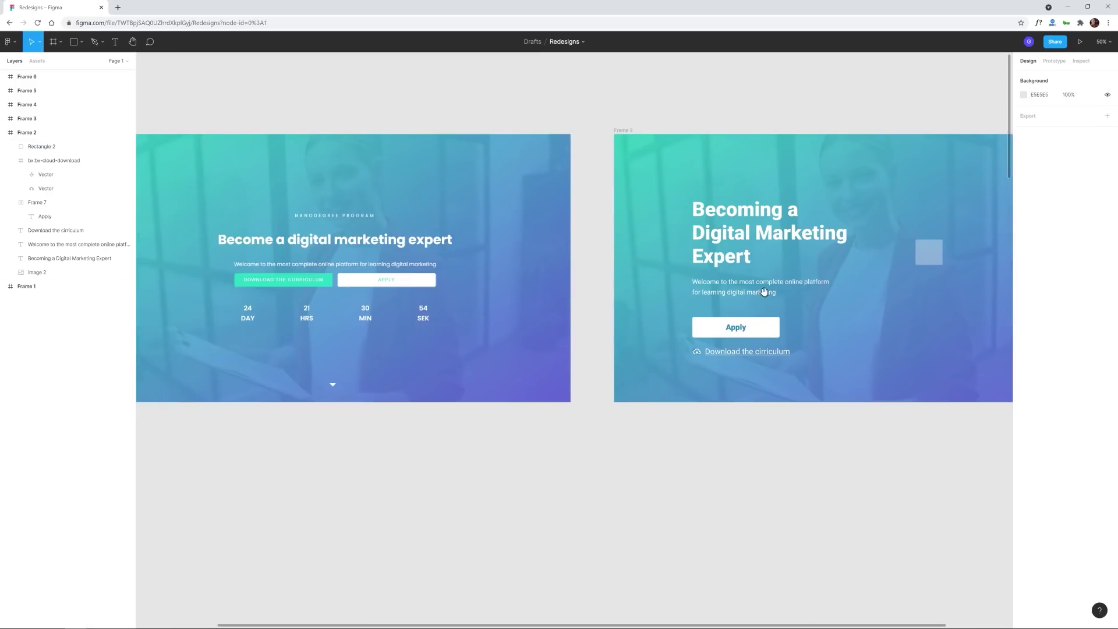
Add a Black-weight '24' number text on the square.
left_click(114, 45)
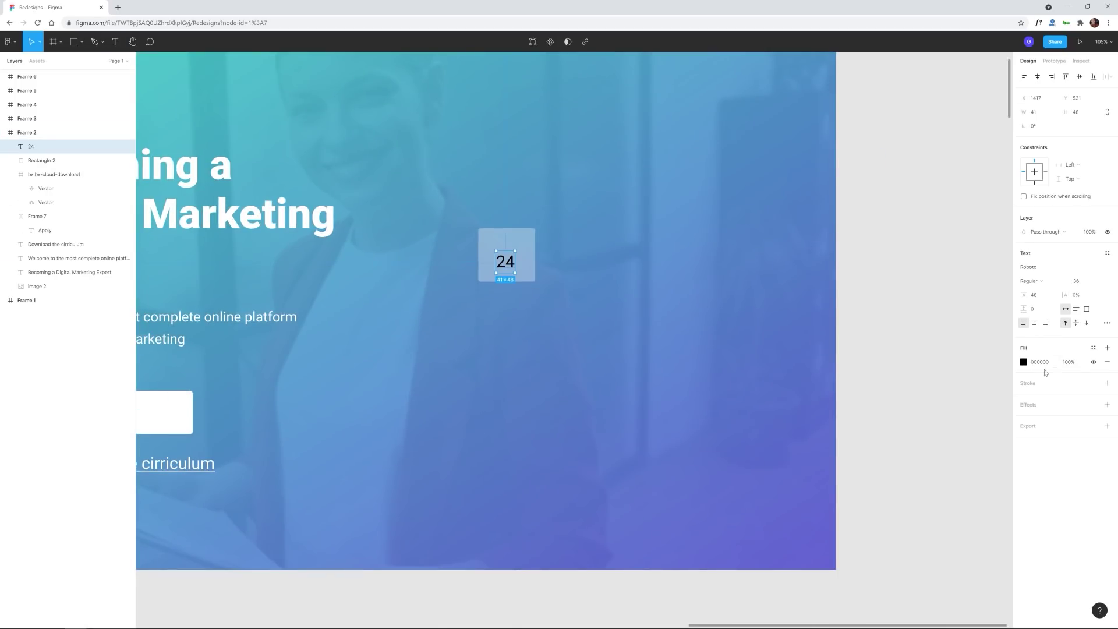
left_click(1029, 281)
left_click(1030, 354)
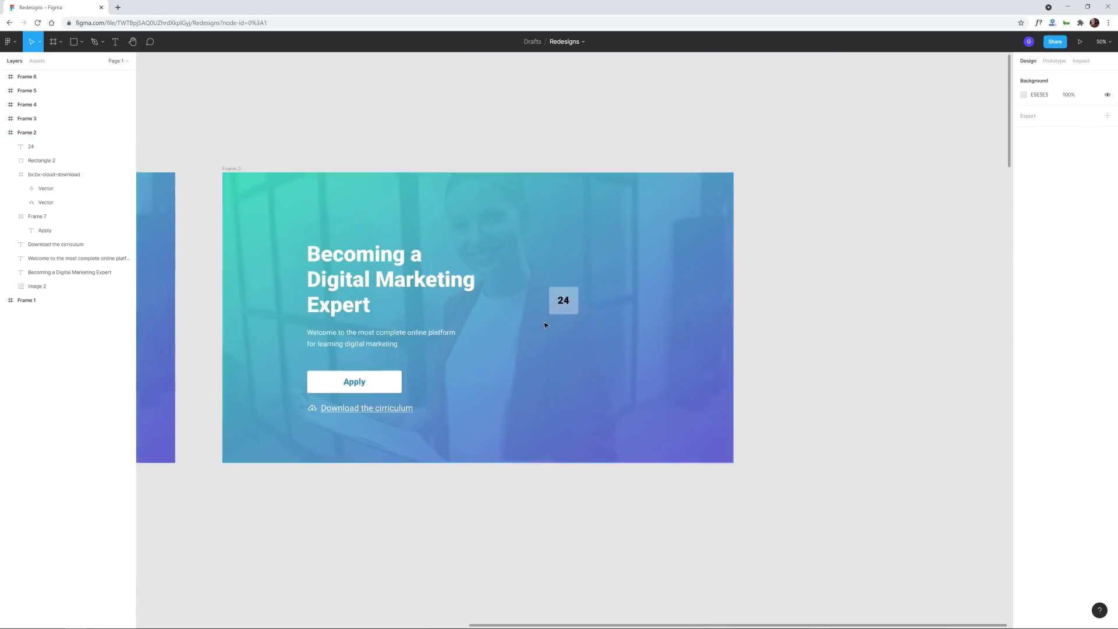
scroll(664, 390, "up", 3)
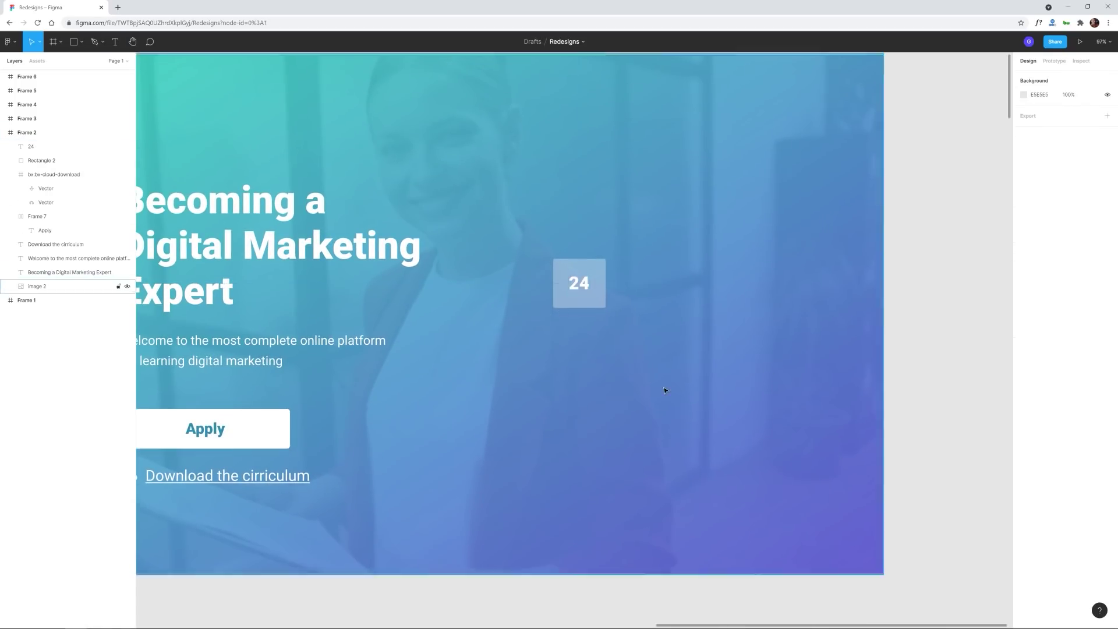
scroll(967, 262, "down", 2)
left_click(661, 342)
left_click(655, 308)
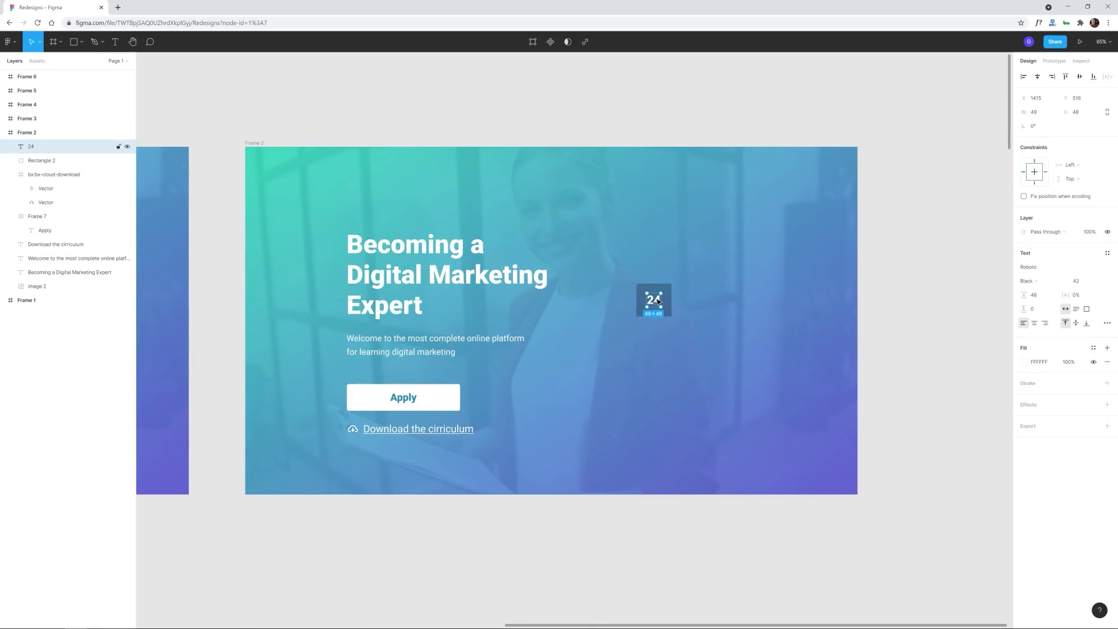
key("Escape")
Duplicate the 24 DAYS row into four stacked countdown rows.
scroll(664, 299, "up", 3)
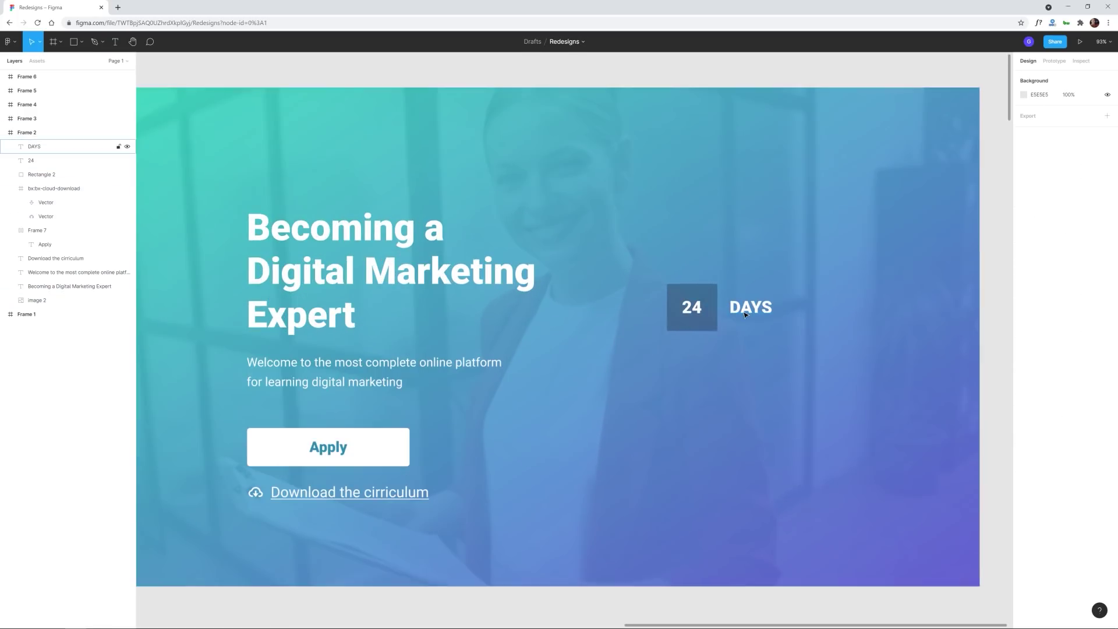
scroll(903, 366, "down", 3)
scroll(879, 367, "up", 4)
left_click(679, 324, "shift")
key("ctrl+d")
left_click_drag(679, 324, 744, 382)
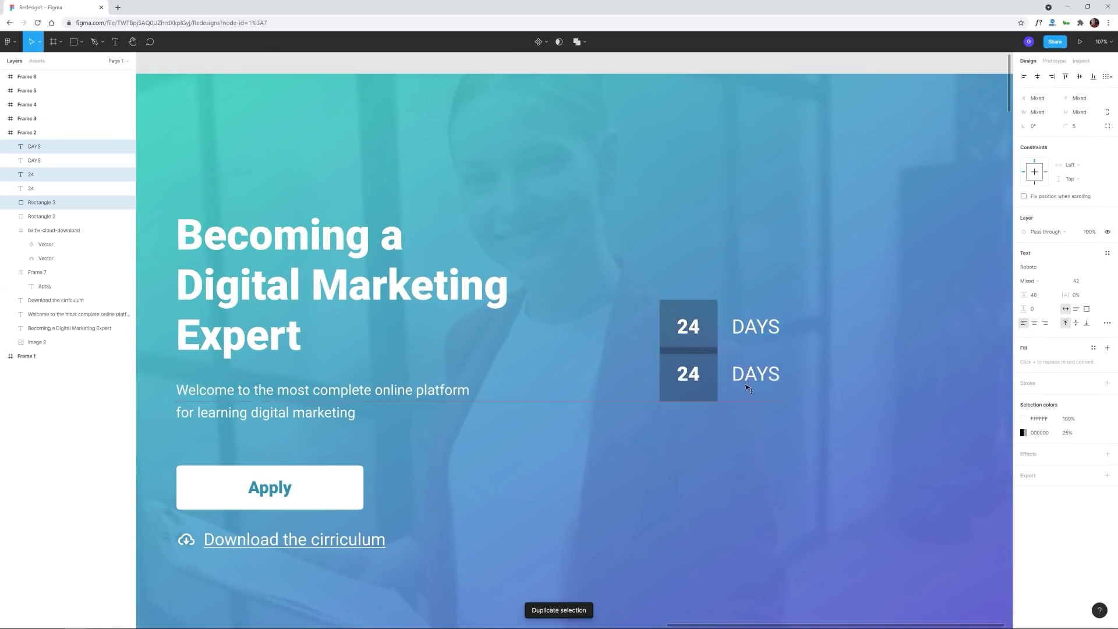
key("ctrl+d")
key("ctrl+d")
scroll(858, 512, "down", 3)
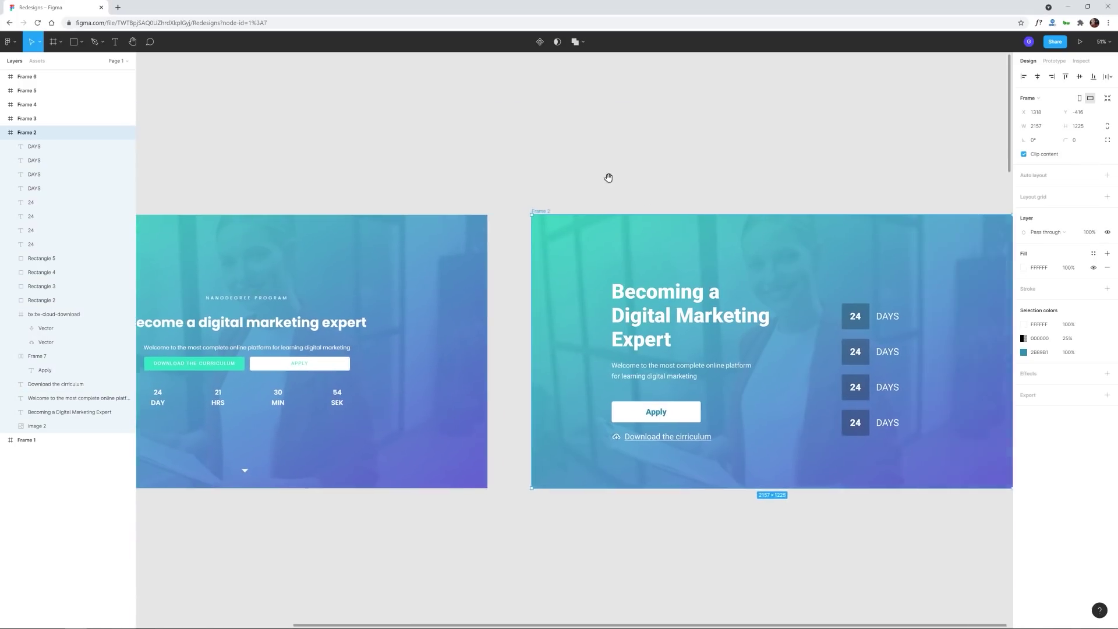
Relabel the copied rows HRS, MINS and SECONDS.
type("HRS")
key("Escape")
scroll(733, 408, "right", 1)
type("MINS")
key("Escape")
key("Escape")
scroll(747, 402, "left", 1)
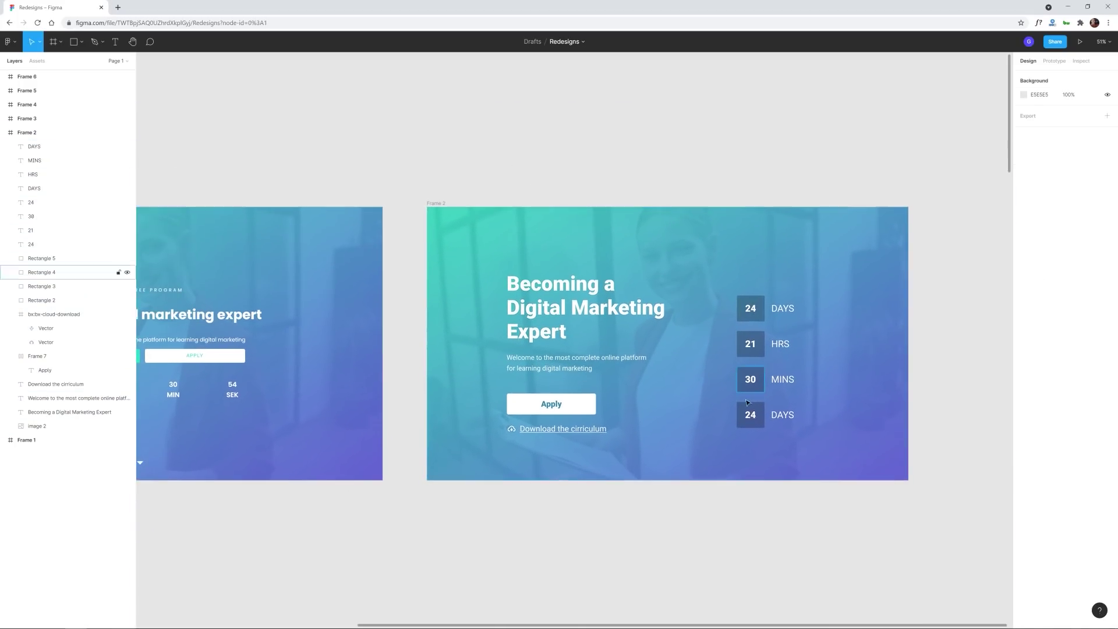
type("SECONDS")
scroll(815, 407, "up", 3)
key("Escape")
key("Escape")
scroll(549, 417, "down", 3)
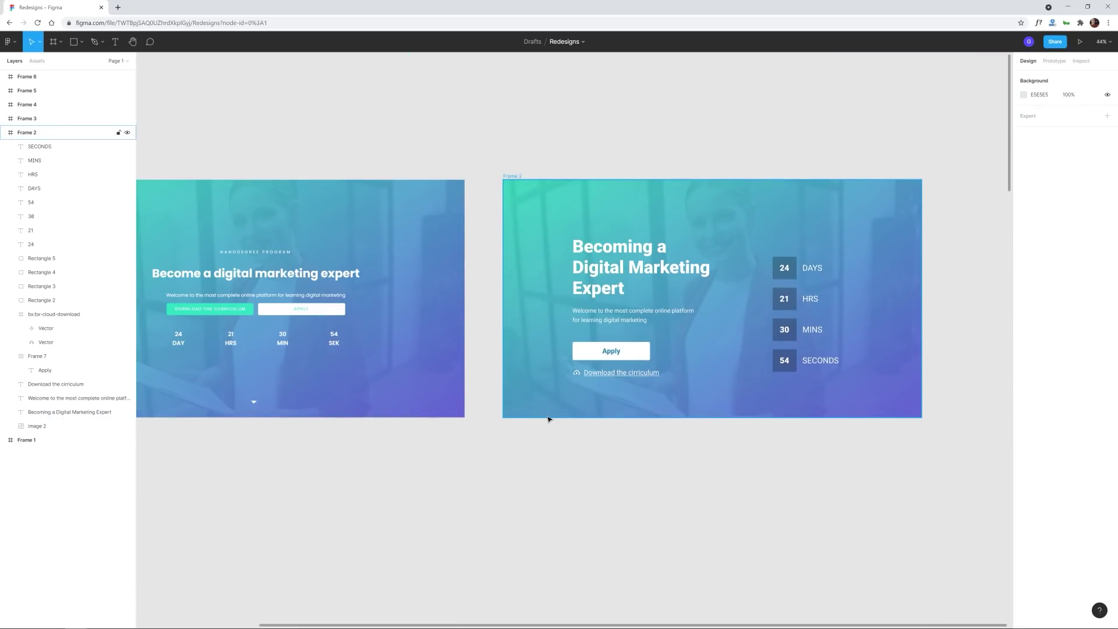
scroll(860, 287, "up", 3)
Lock the background photo, select the countdown numbers, and drop a headline copy above them.
left_click(115, 427)
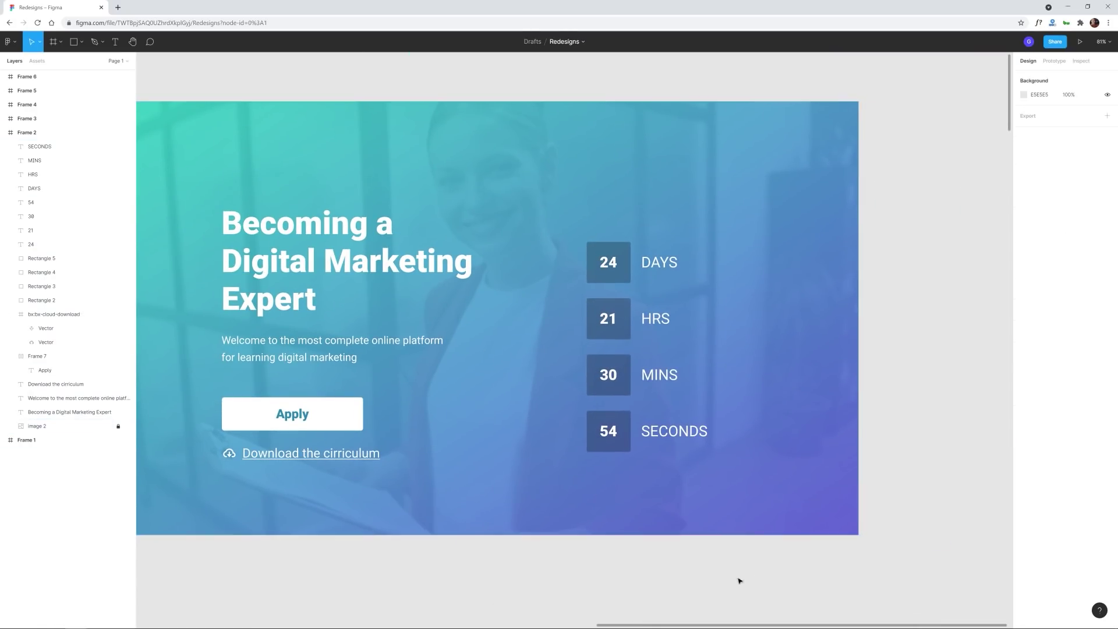
left_click_drag(738, 580, 580, 236)
left_click(601, 267)
left_click(601, 312, "shift")
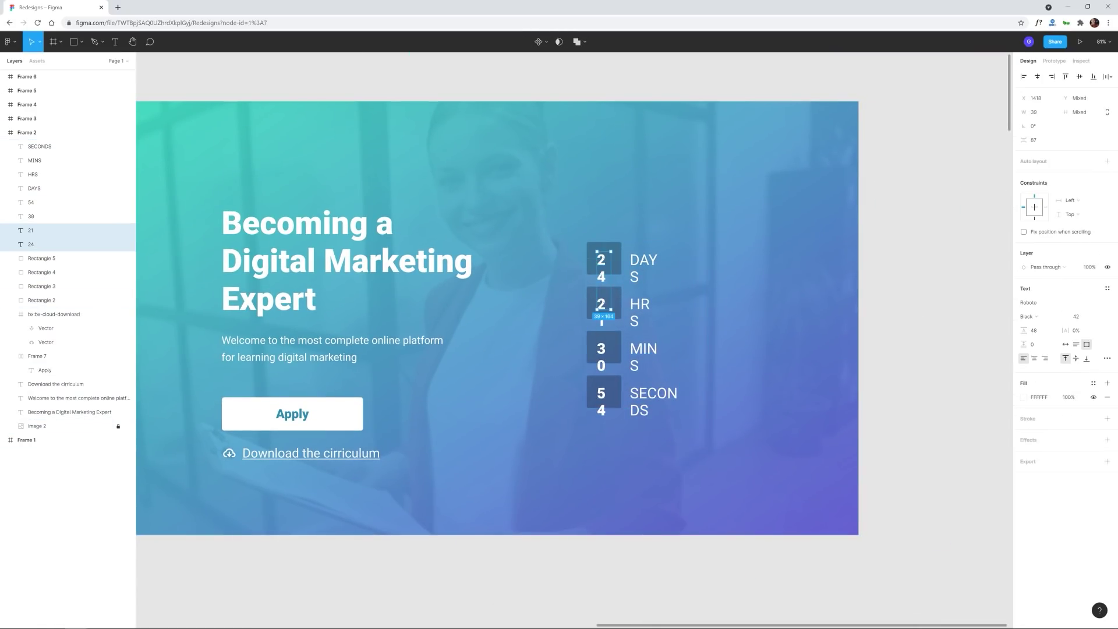
left_click(911, 377)
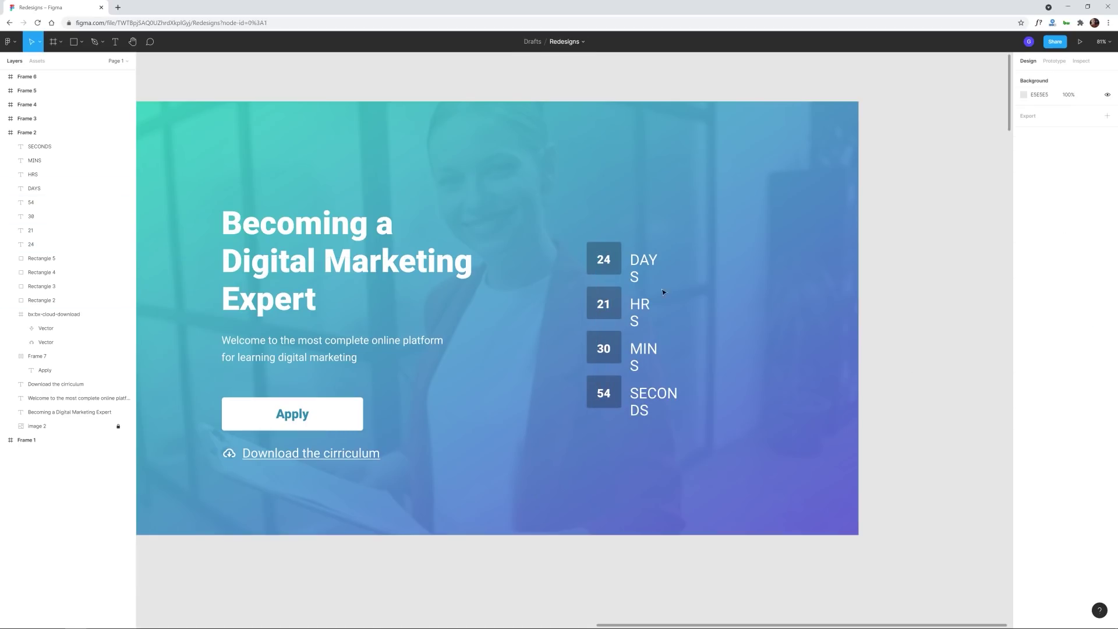
left_click(603, 303)
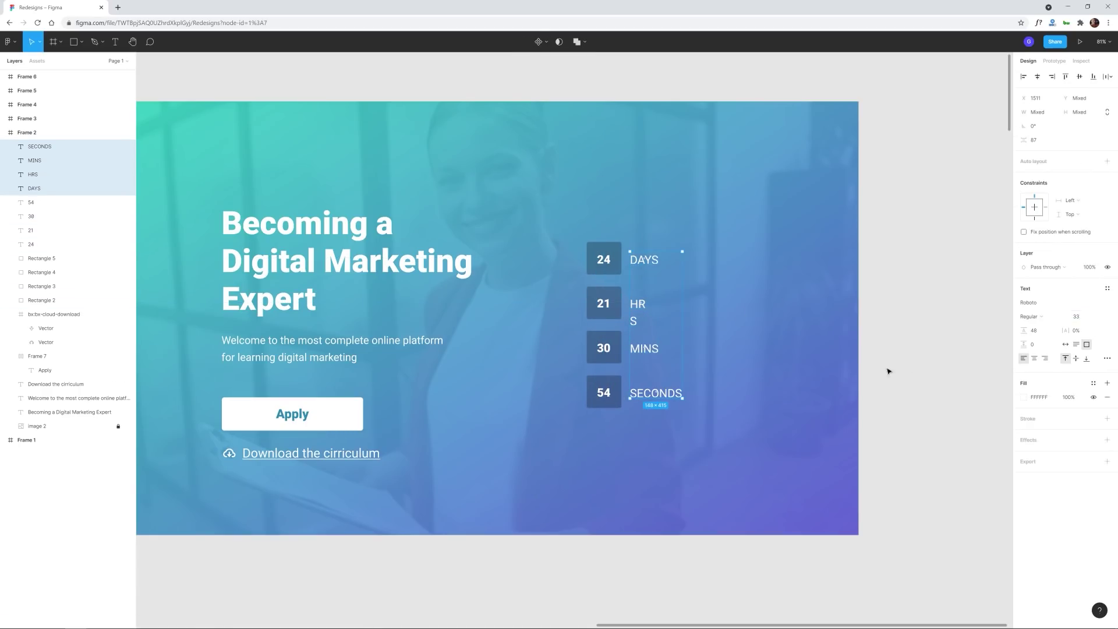
scroll(933, 303, "down", 2)
left_click_drag(383, 262, 703, 262)
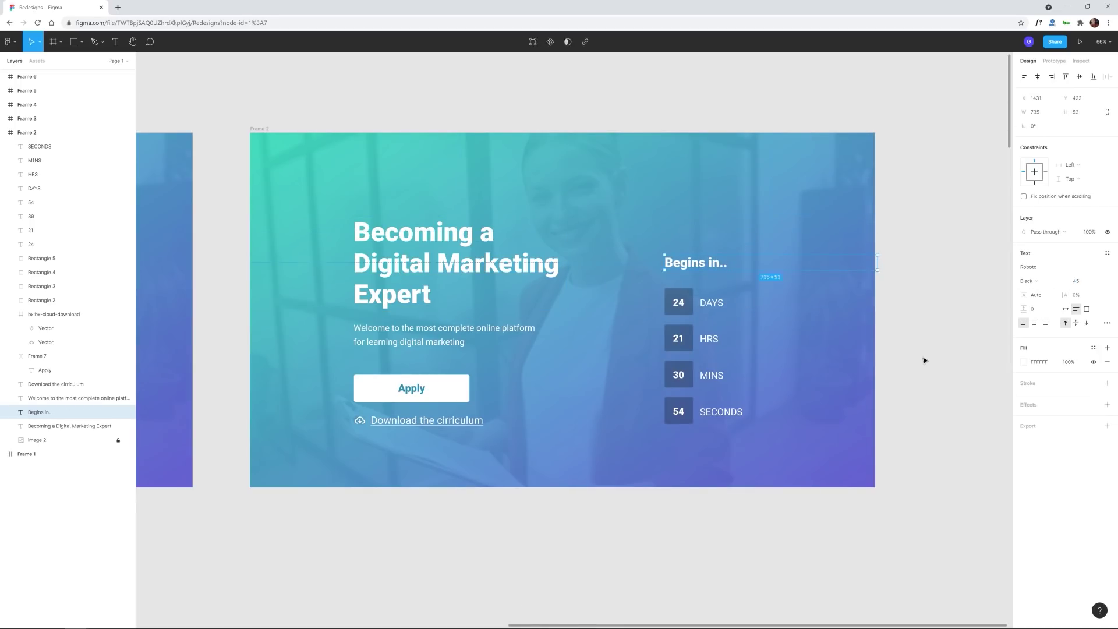
Finish the 'NANODEGREE PROGRAM' tag in Regular weight with wider letter spacing.
scroll(851, 377, "down", 2)
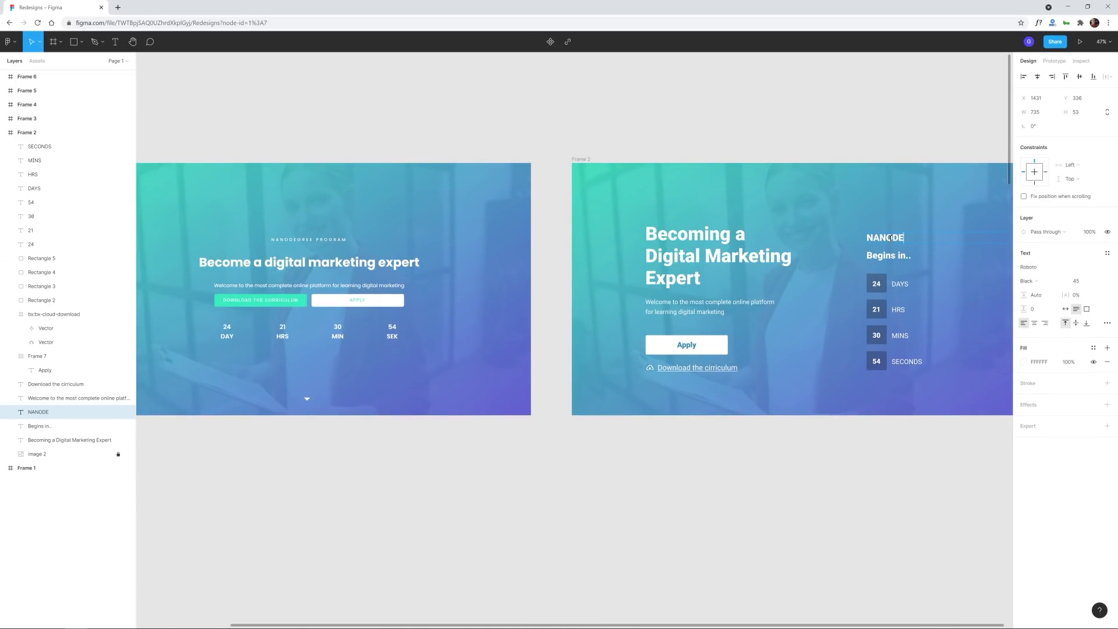
type("GREE PROGRAM")
key("Escape")
scroll(1002, 273, "up", 5)
left_click(1029, 280)
left_click(1033, 250)
left_click(1080, 284)
type("1")
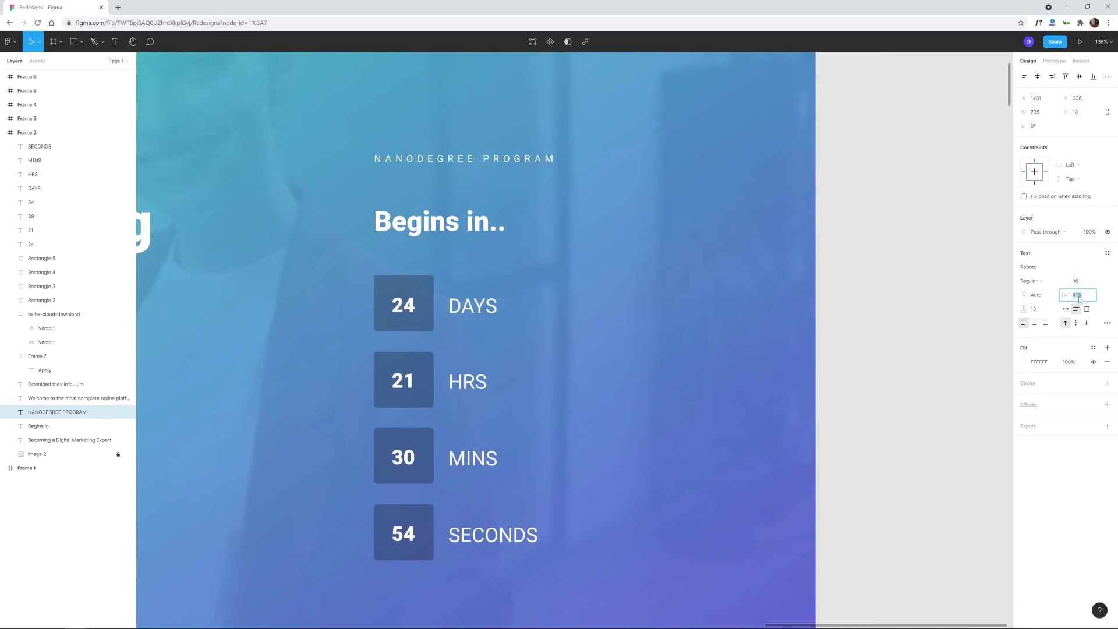
key("Return")
key("Escape")
Unlock the background photo and adjust its dark overlay fill.
scroll(682, 227, "down", 4)
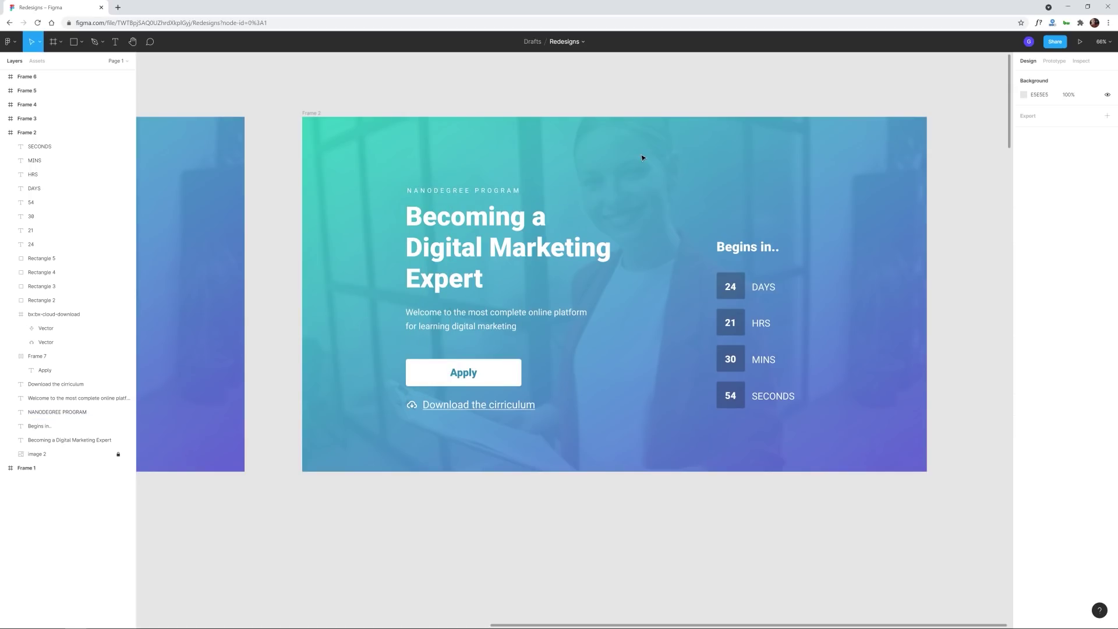
scroll(827, 260, "down", 2)
scroll(801, 365, "left", 1)
scroll(802, 364, "up", 1)
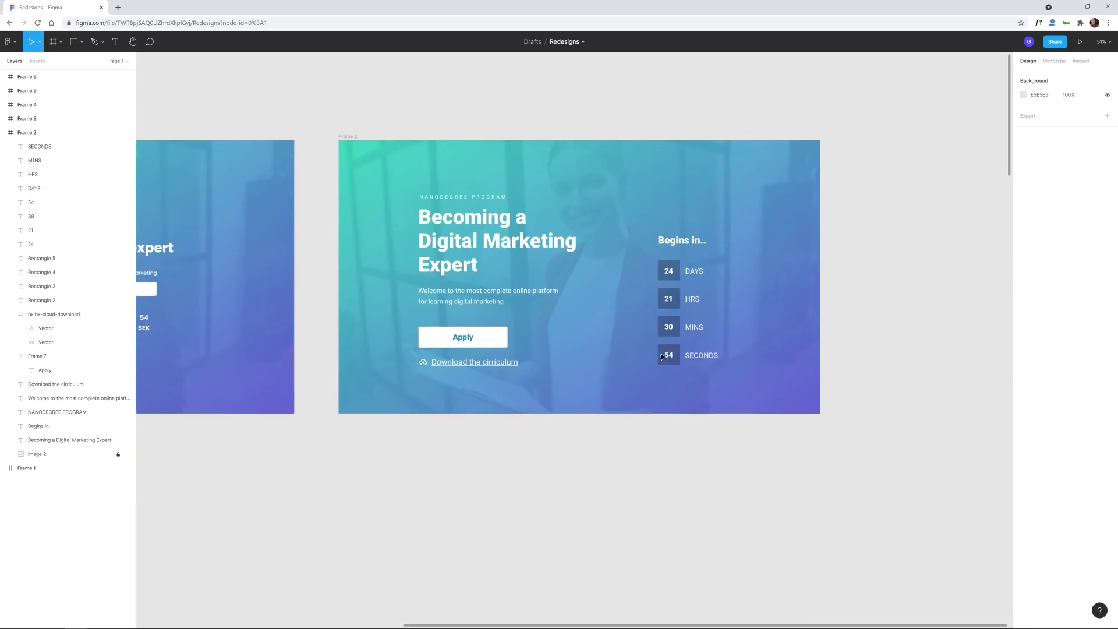
left_click(118, 457)
left_click(1024, 267)
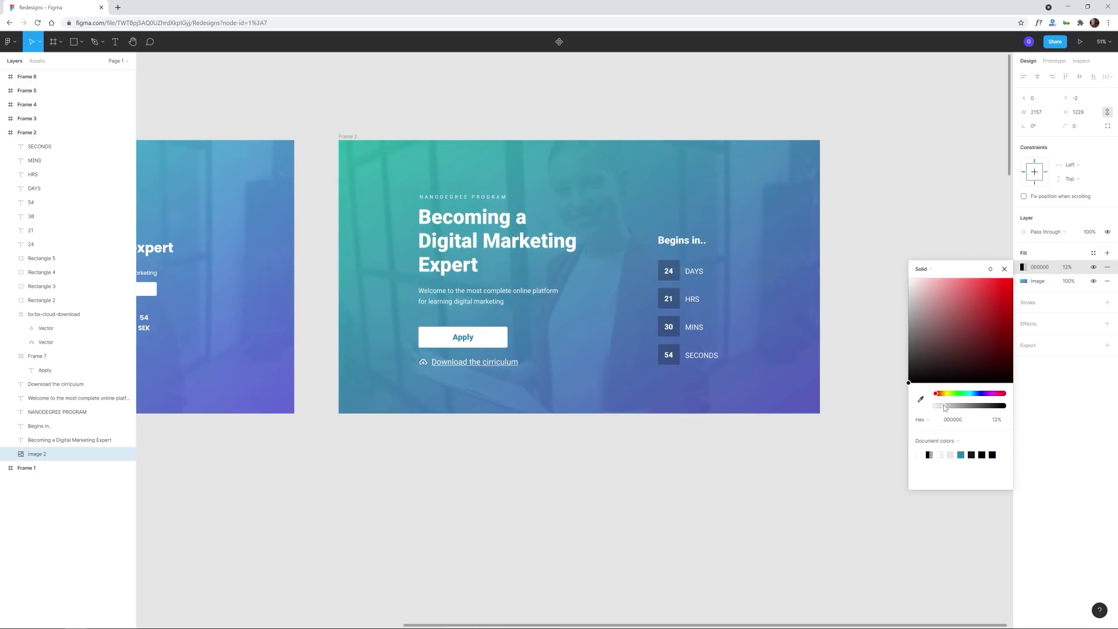
left_click(575, 467)
Select the vertical divider line and fit the hero frame in view.
scroll(766, 427, "left", 5)
scroll(467, 424, "right", 5)
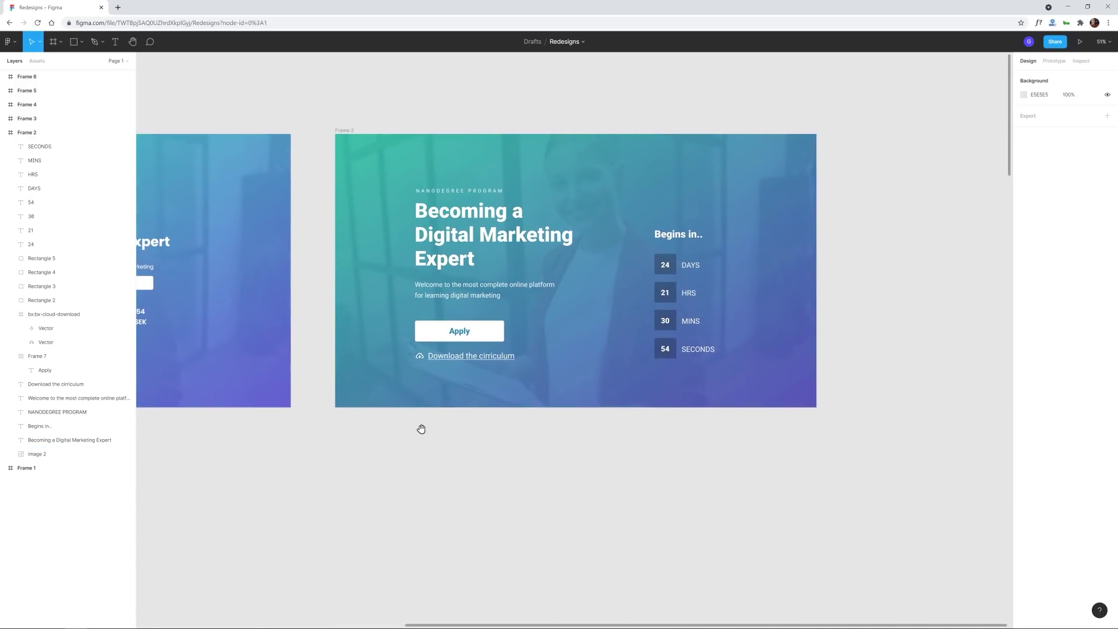
scroll(548, 325, "up", 2)
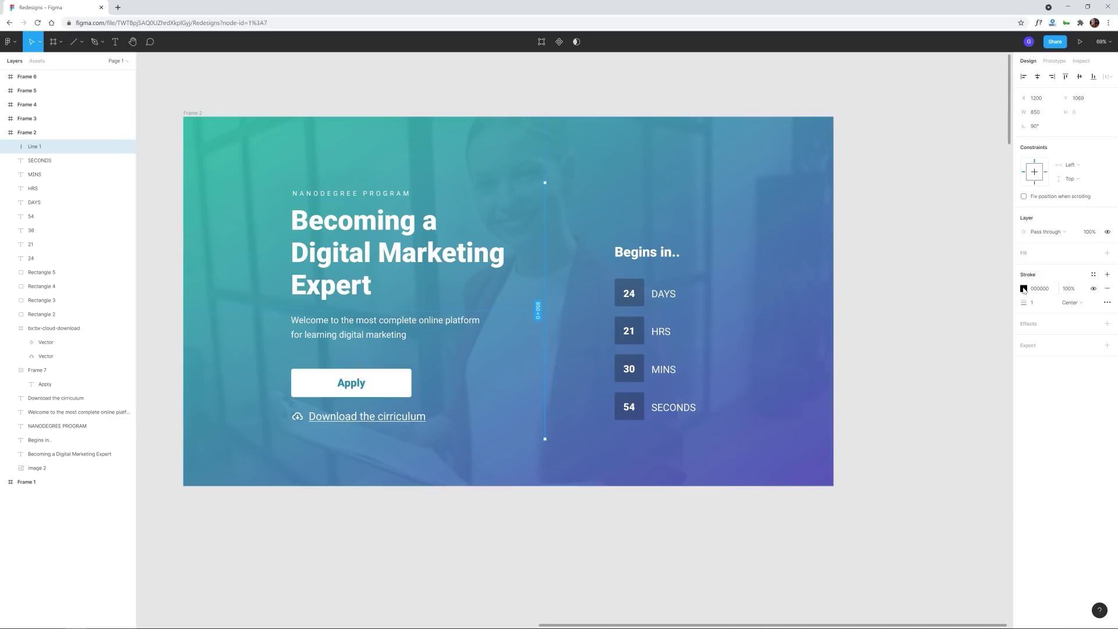
scroll(888, 259, "down", 2)
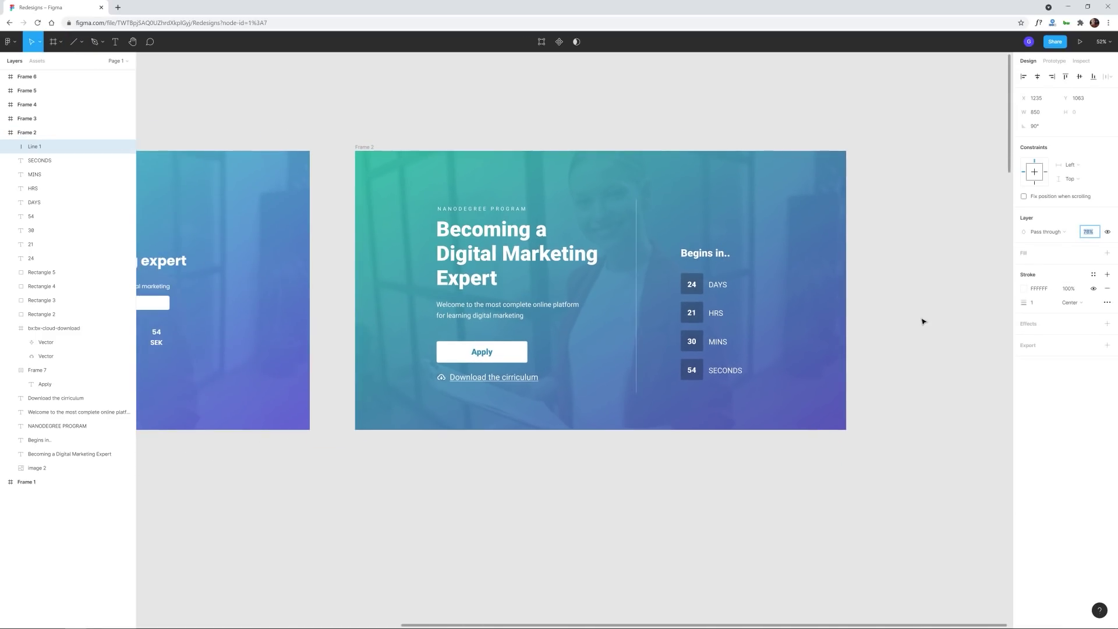
scroll(906, 217, "down", 2)
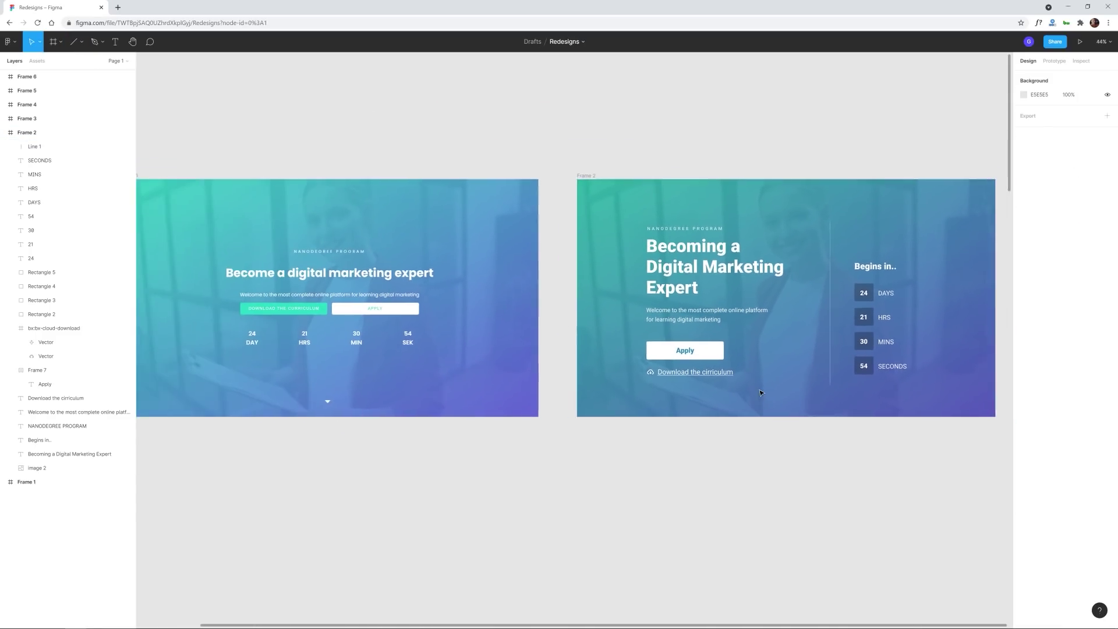
left_click(799, 223)
key("n")
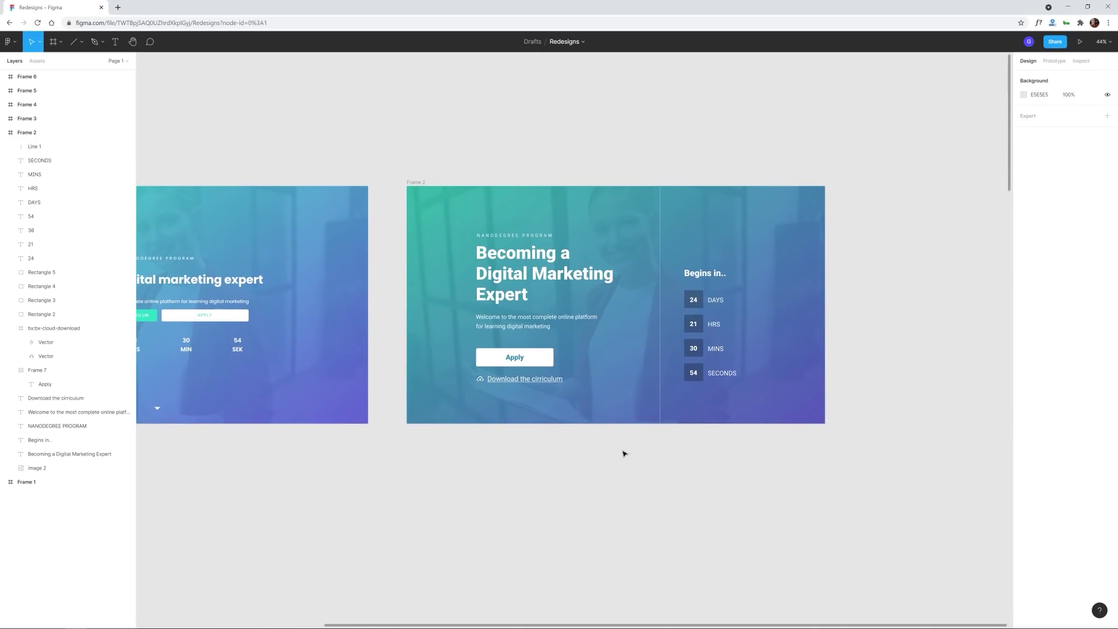
Lock the background photo and nudge the Begins in.. heading and countdown up slightly.
left_click(118, 468)
left_click_drag(751, 407, 640, 227)
left_click_drag(679, 257, 678, 238)
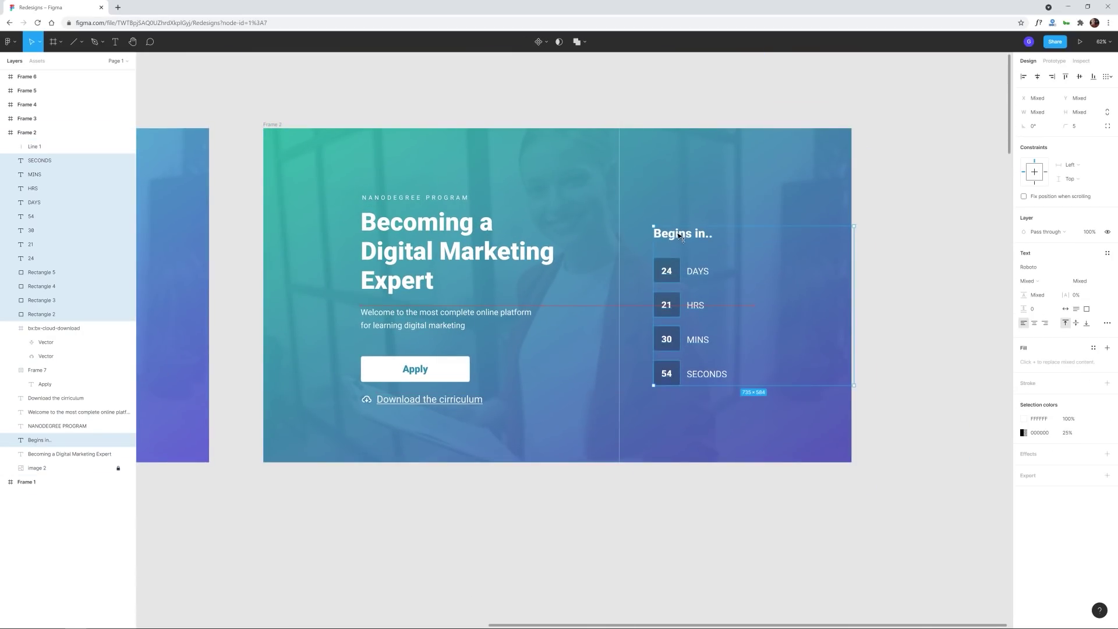
left_click(697, 512)
scroll(369, 499, "down", 3)
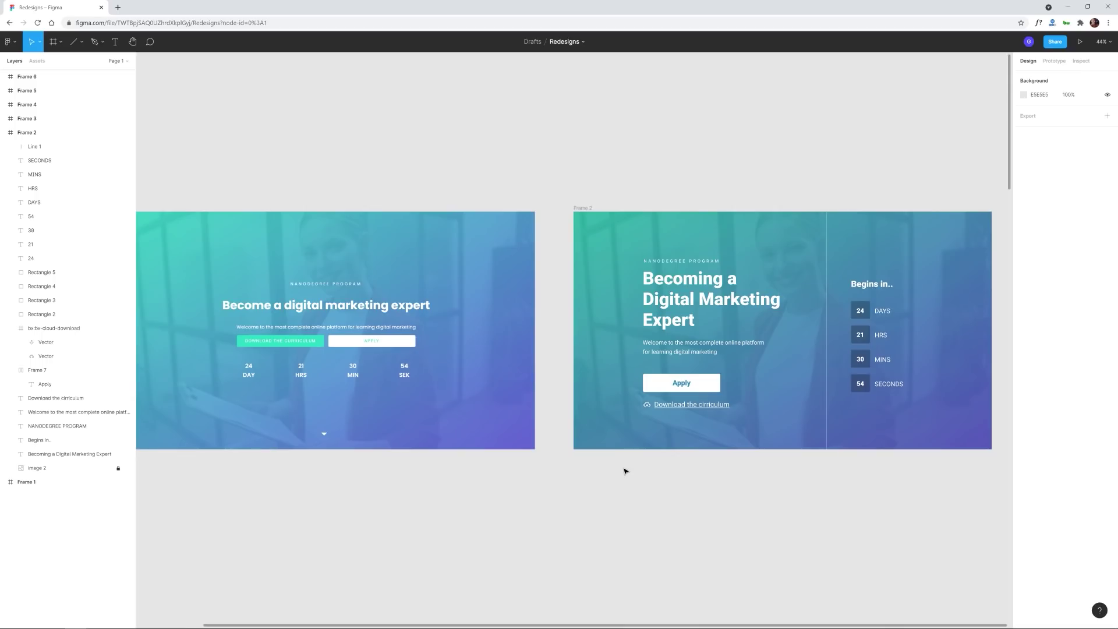
scroll(669, 449, "down", 3)
scroll(657, 427, "up", 5)
scroll(419, 467, "down", 5)
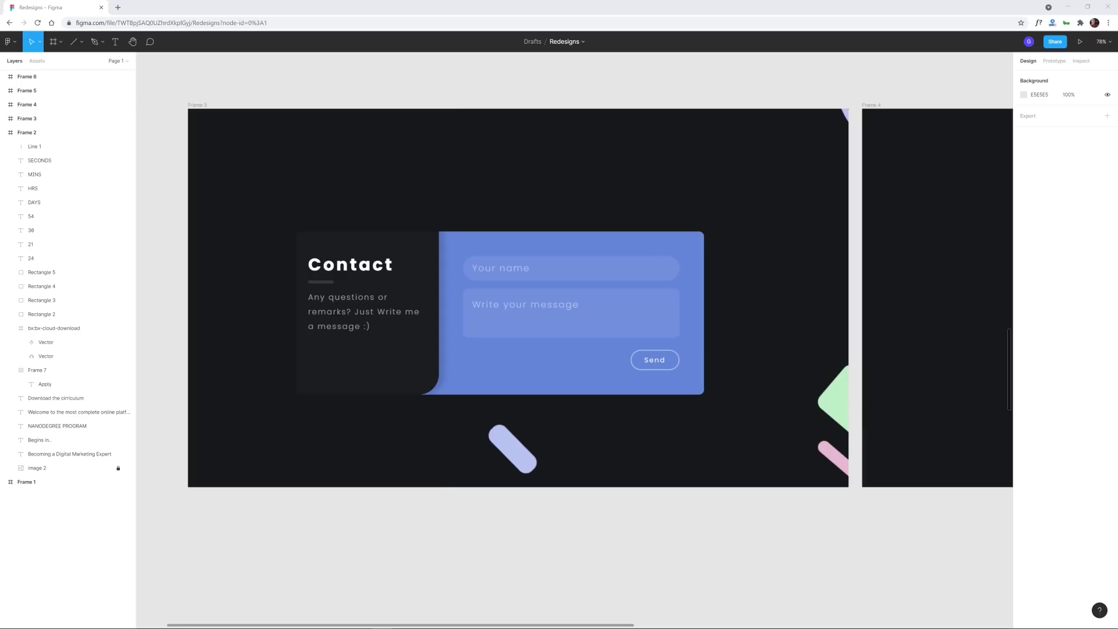
Draw a dark grey panel (222325) in the empty contact frame and set the Contact heading in Poppins.
scroll(530, 442, "down", 5)
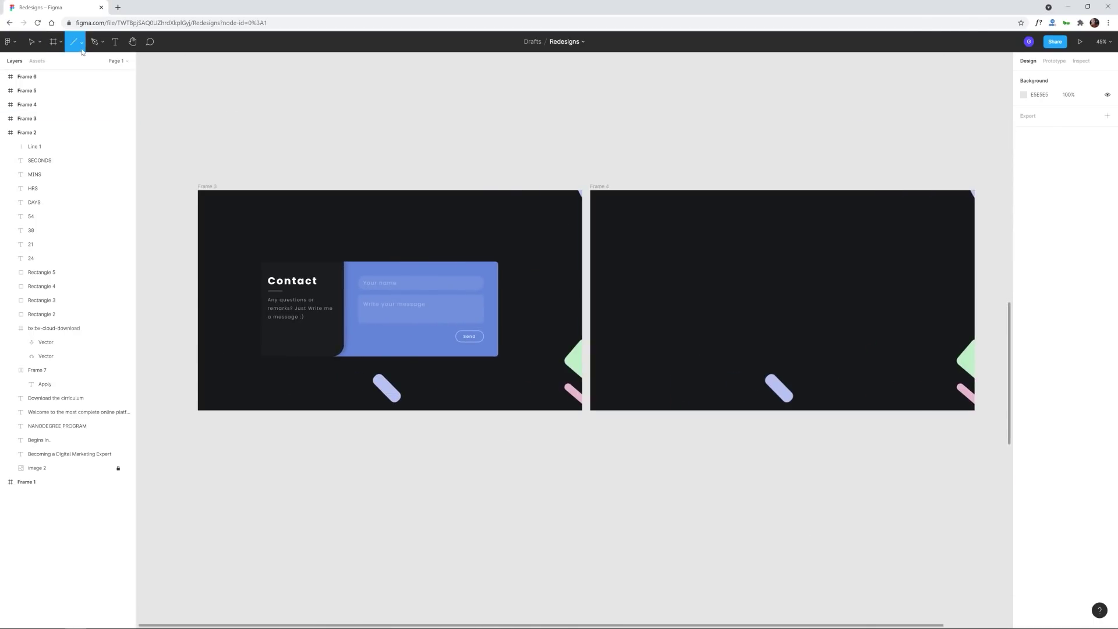
key("r")
left_click_drag(675, 257, 893, 354)
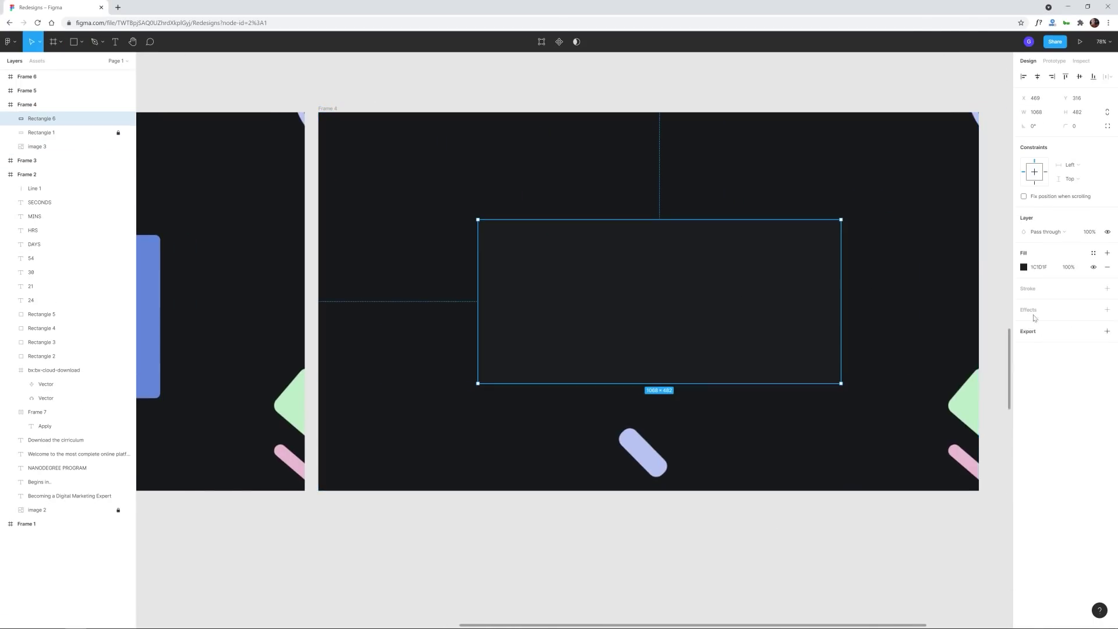
left_click(1023, 267)
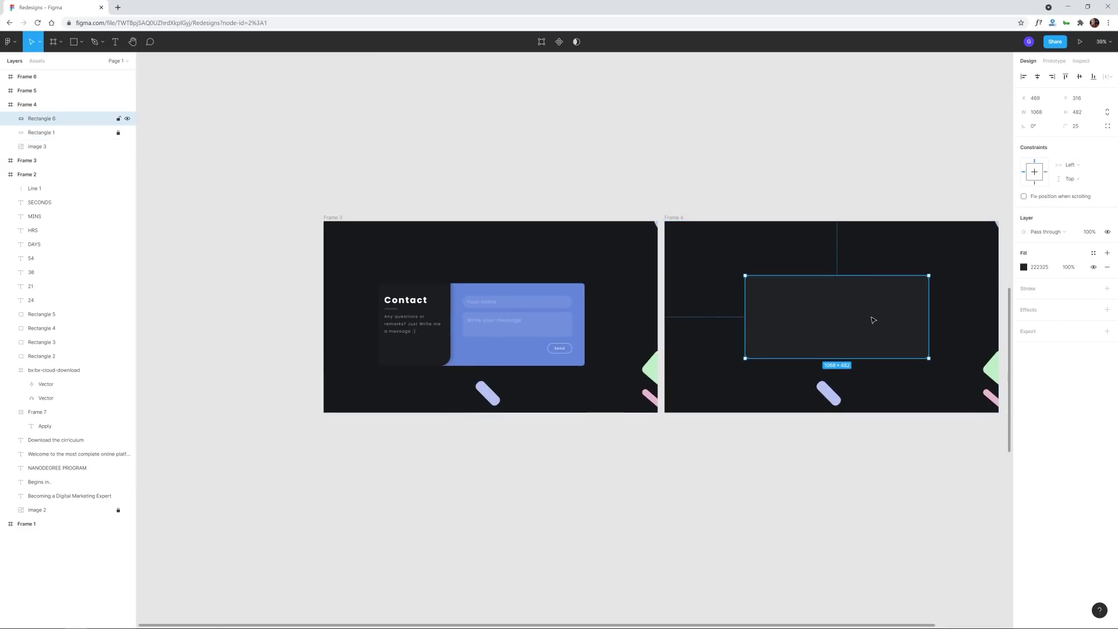
left_click(652, 151)
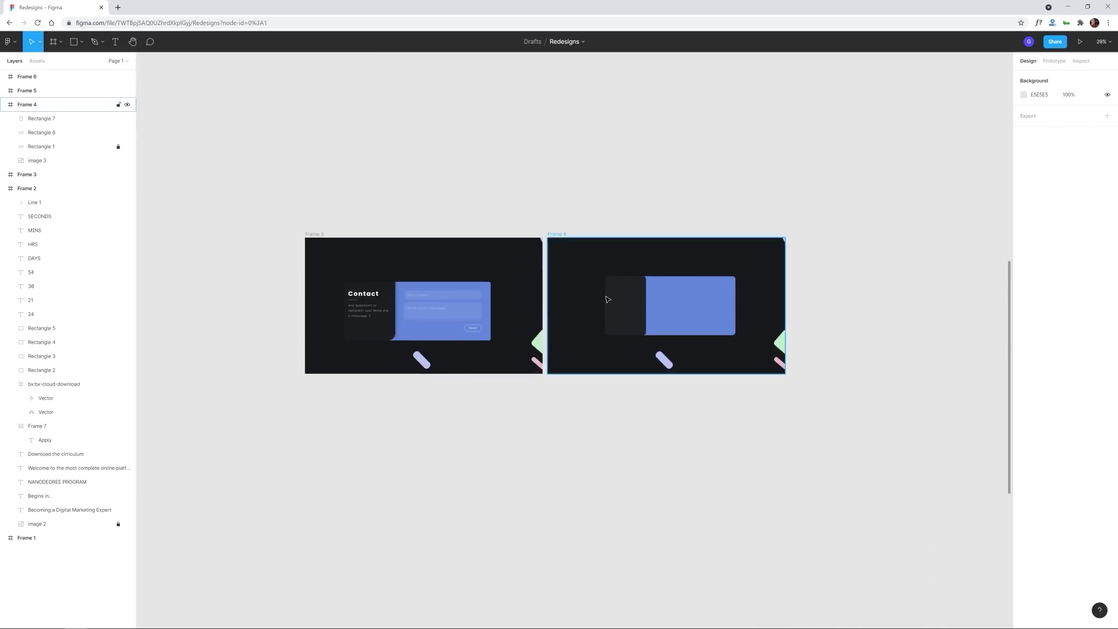
left_click(1078, 269)
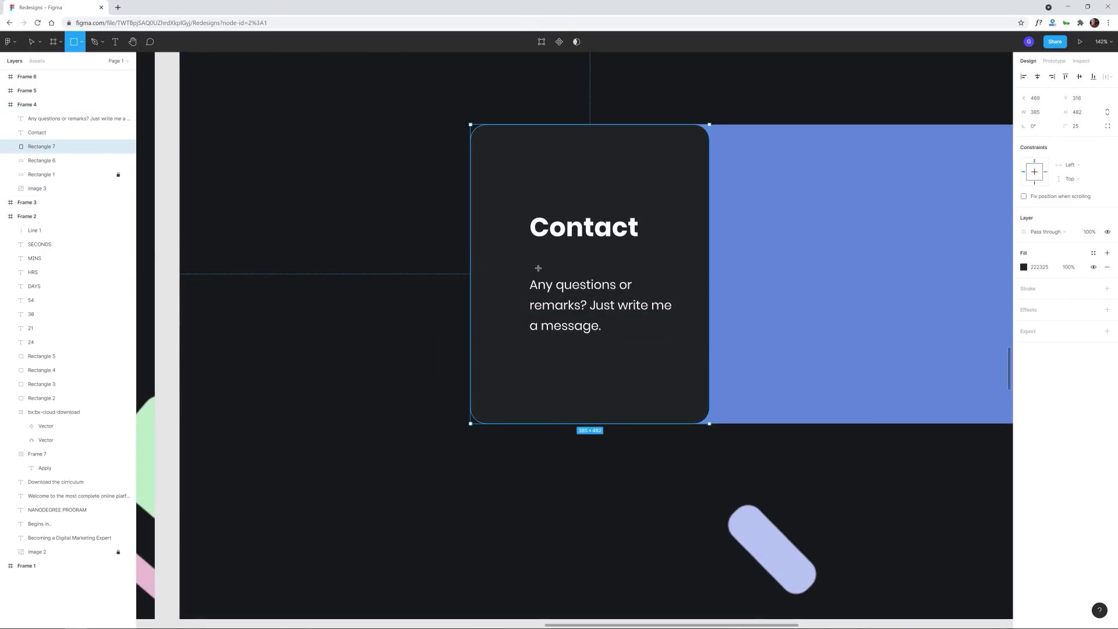
left_click_drag(529, 262, 564, 266)
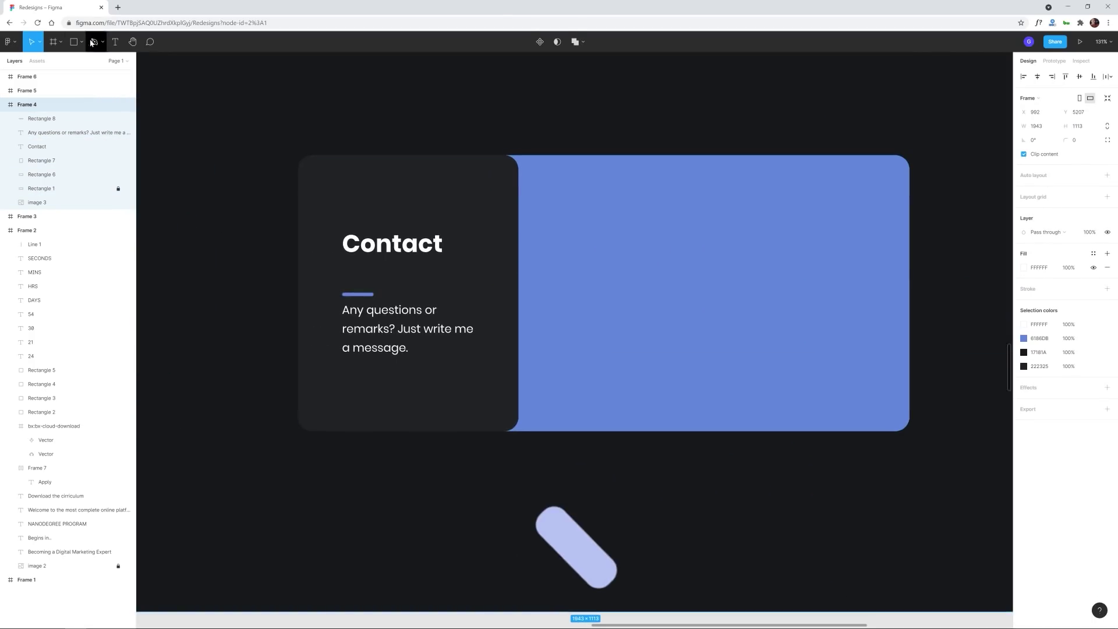
key("r")
left_click_drag(576, 237, 851, 268)
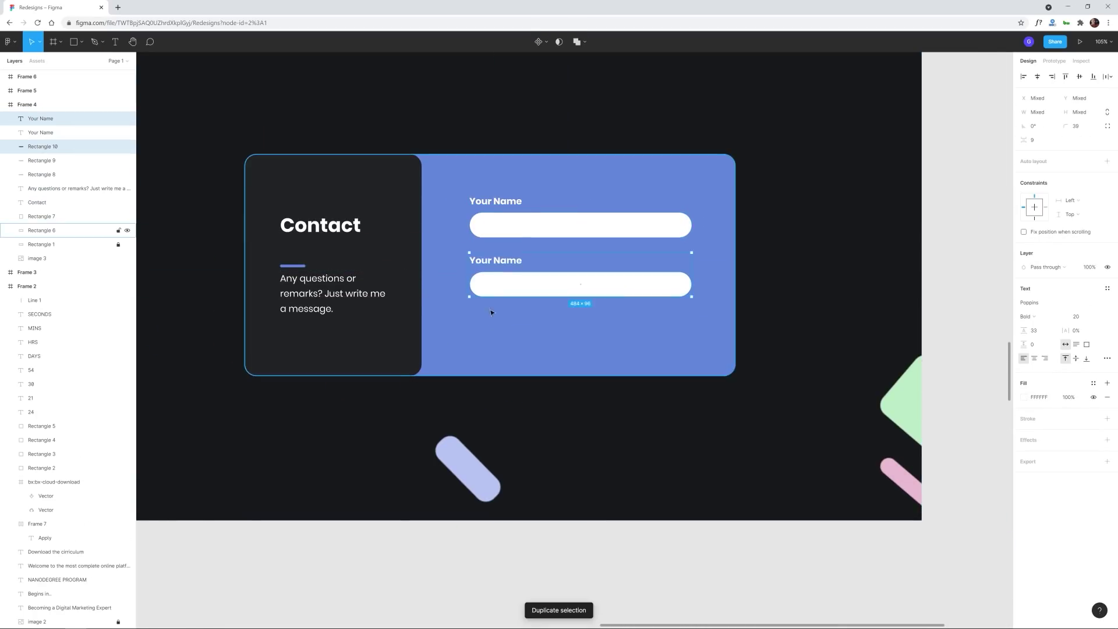
left_click_drag(541, 275, 540, 291)
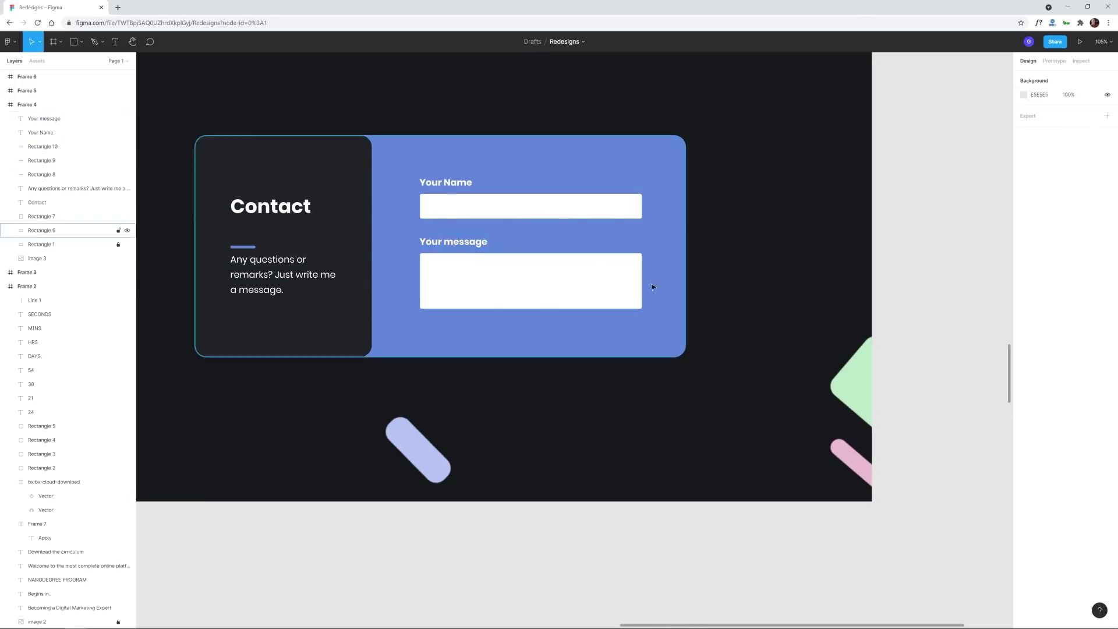
scroll(653, 287, "left", 5)
scroll(846, 217, "down", 3)
scroll(779, 332, "right", 5)
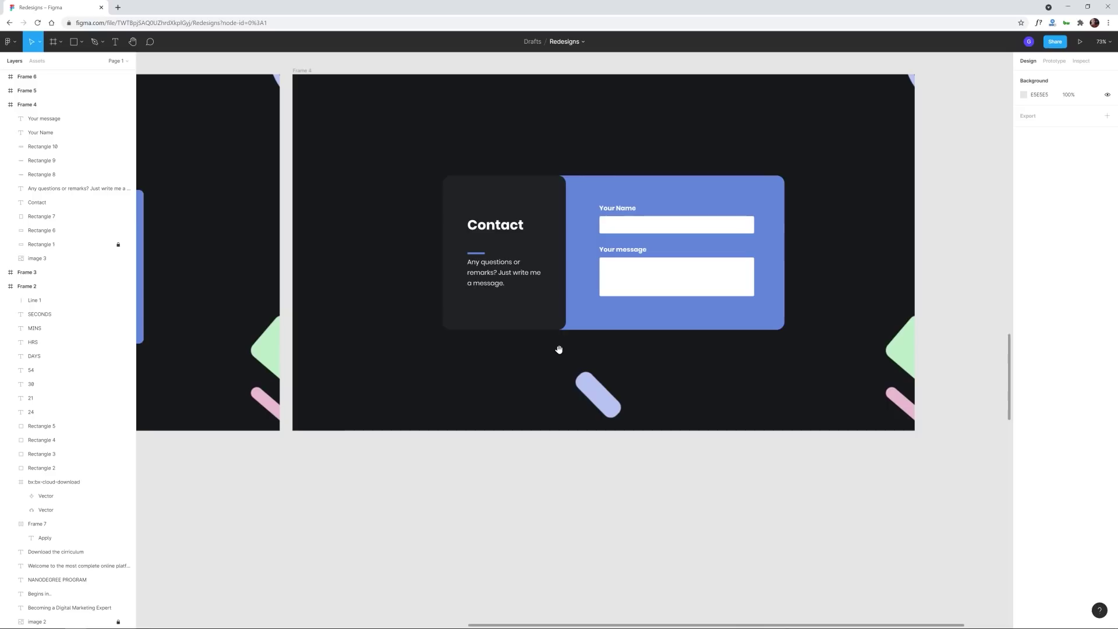
scroll(559, 350, "left", 7)
scroll(560, 349, "up", 3)
left_click_drag(349, 188, 421, 281)
left_click(926, 210)
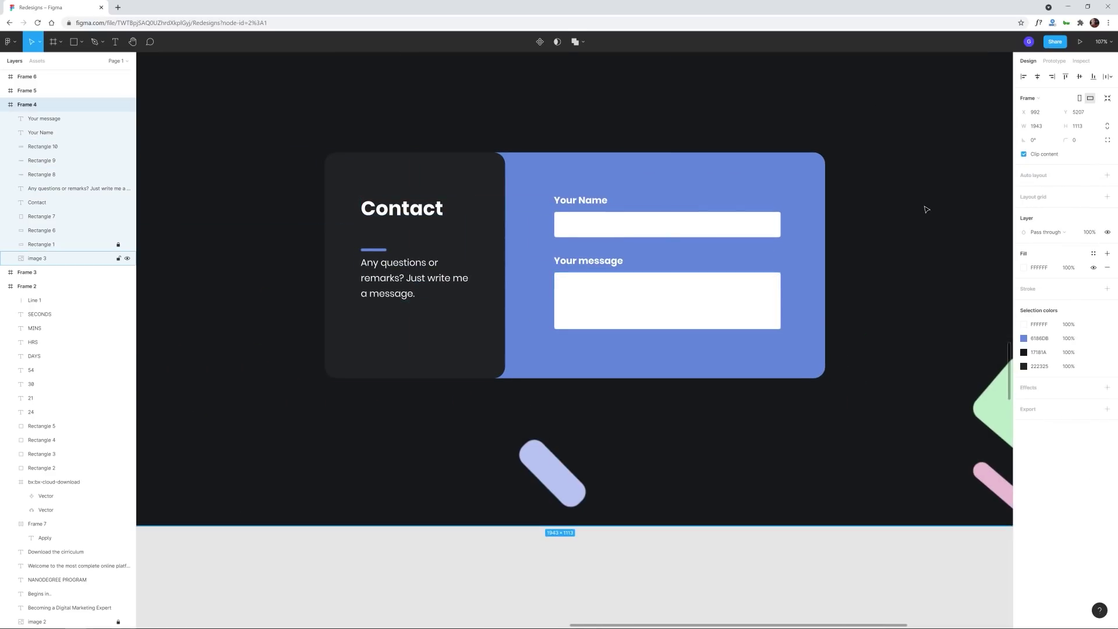
Draw a dark navy button rectangle below the message field and copy a label onto it as 'Send Message'.
left_click(803, 367)
left_click_drag(757, 377, 757, 402)
left_click_drag(711, 230, 822, 368)
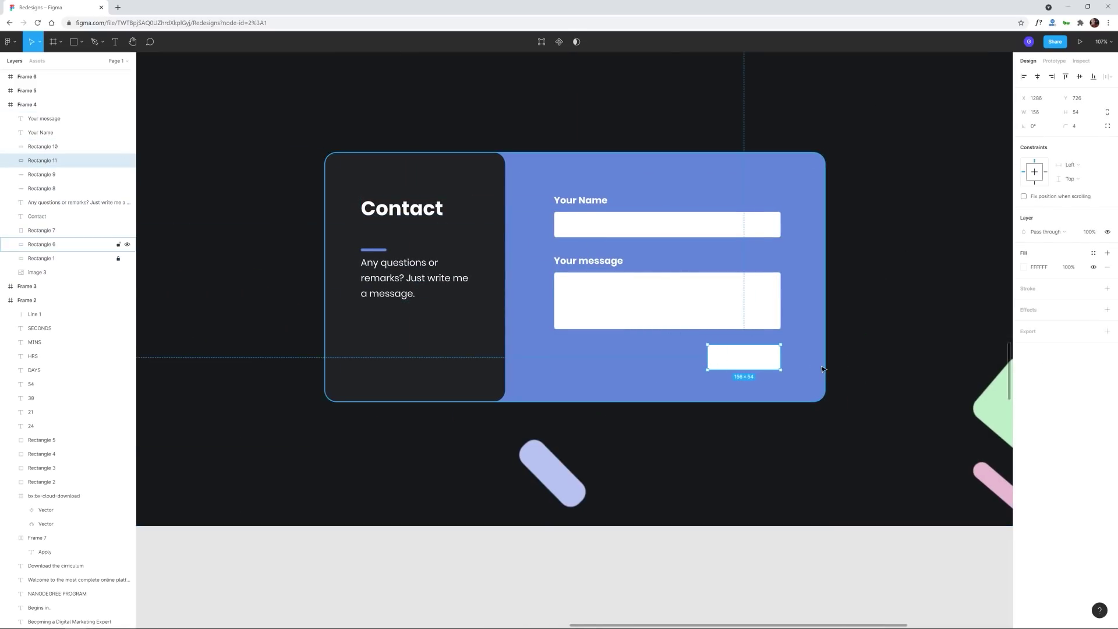
left_click(648, 364)
left_click(976, 332)
left_click(581, 200)
key("ctrl+d")
left_click_drag(581, 200, 746, 361)
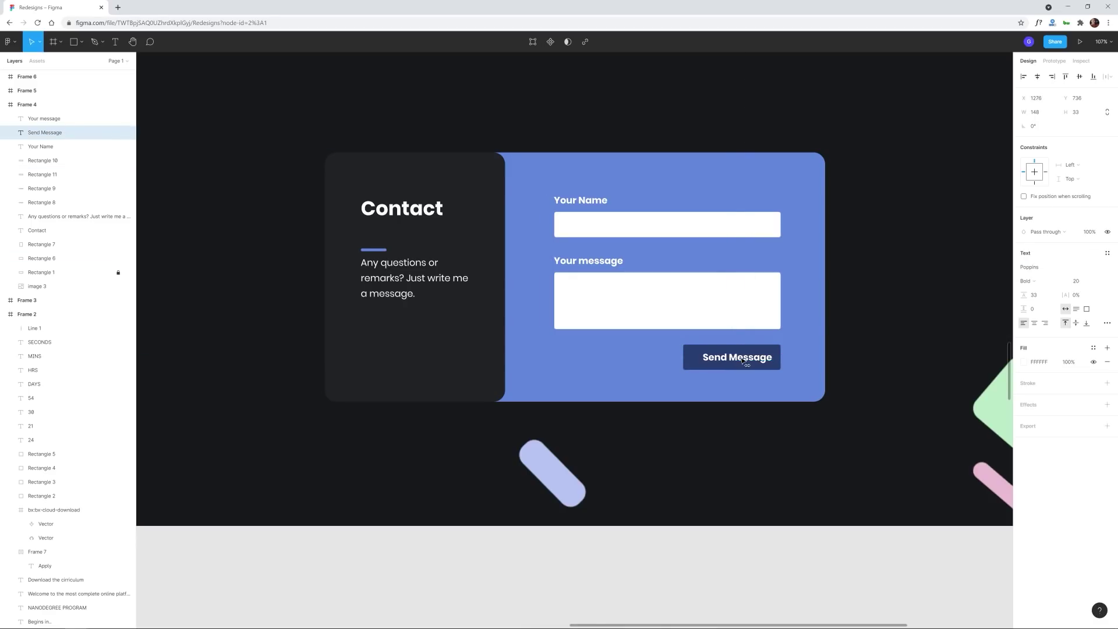
Insert a paper-plane 'send' icon from the Iconify plugin onto the button.
right_click(512, 462)
left_click(451, 593)
type("send")
key("Return")
left_click(221, 330)
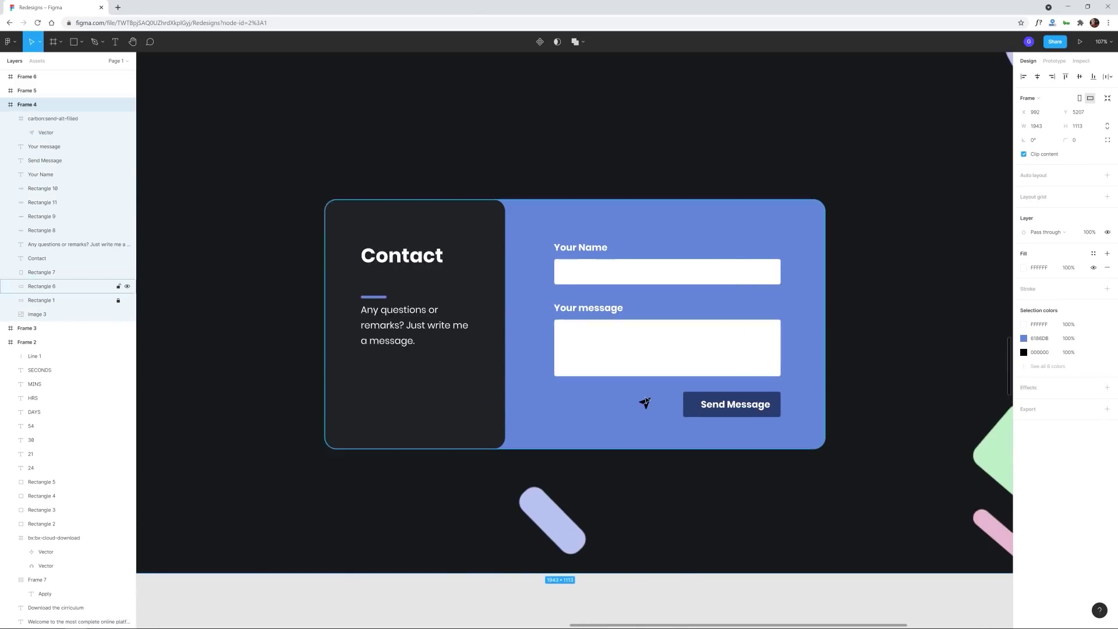
scroll(687, 407, "up", 3)
left_click_drag(702, 328, 709, 328)
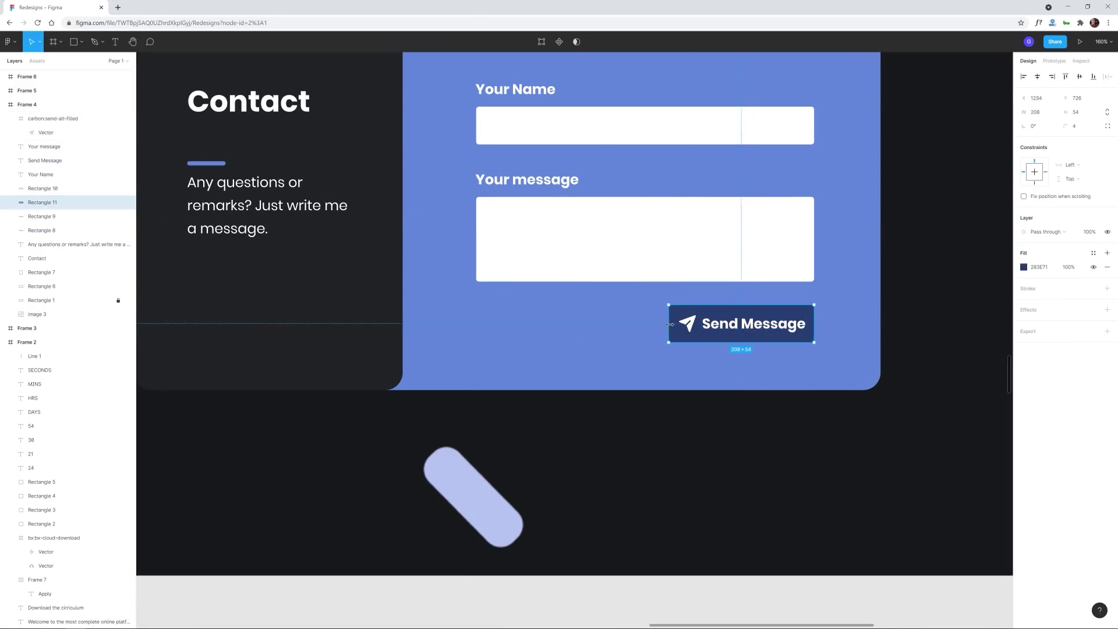
Move the send icon beside the Send Message text and widen the button rectangle to the left.
left_click(687, 323)
left_click(754, 323)
scroll(921, 366, "down", 3)
scroll(922, 366, "up", 4)
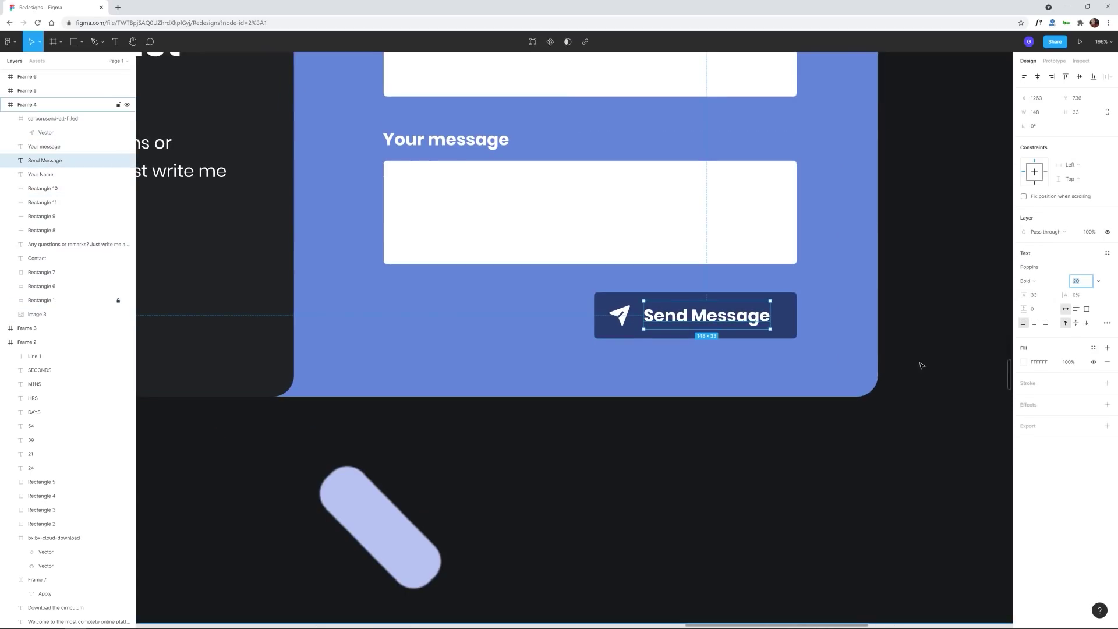
scroll(716, 452, "down", 4)
scroll(806, 404, "up", 3)
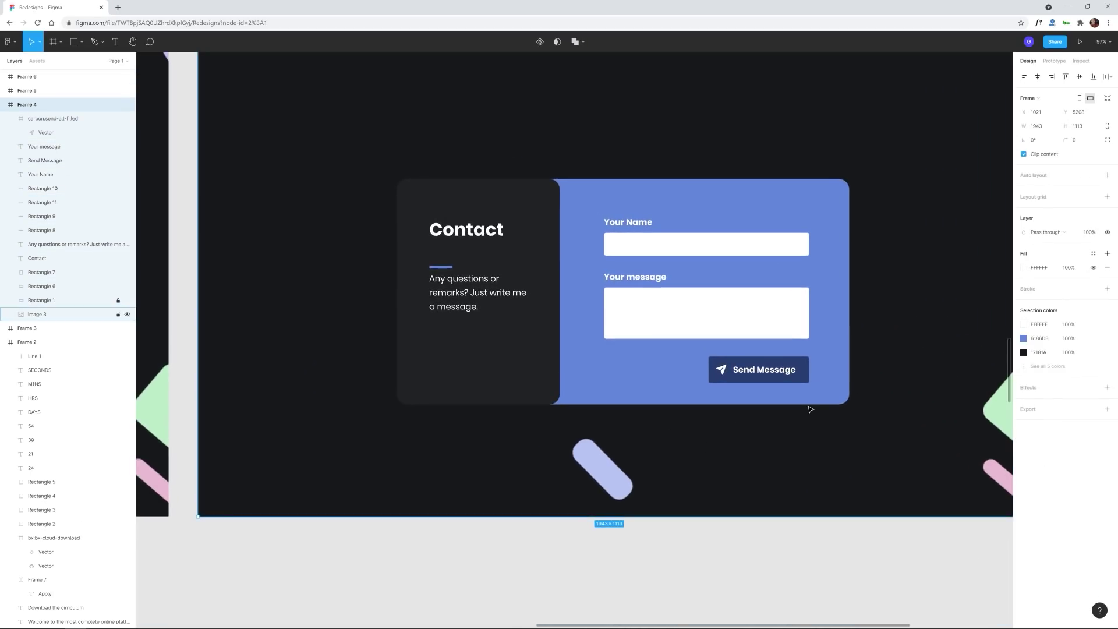
left_click_drag(705, 348, 723, 347)
scroll(780, 351, "up", 5)
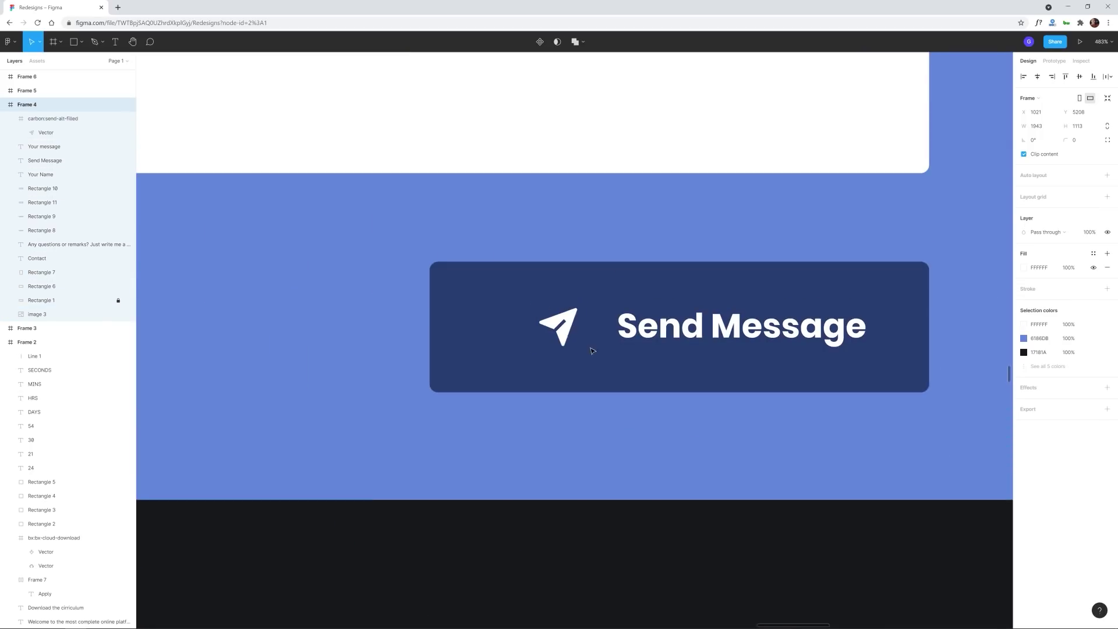
left_click_drag(561, 325, 589, 324)
left_click(466, 350)
left_click_drag(447, 315, 533, 315)
scroll(769, 383, "down", 3)
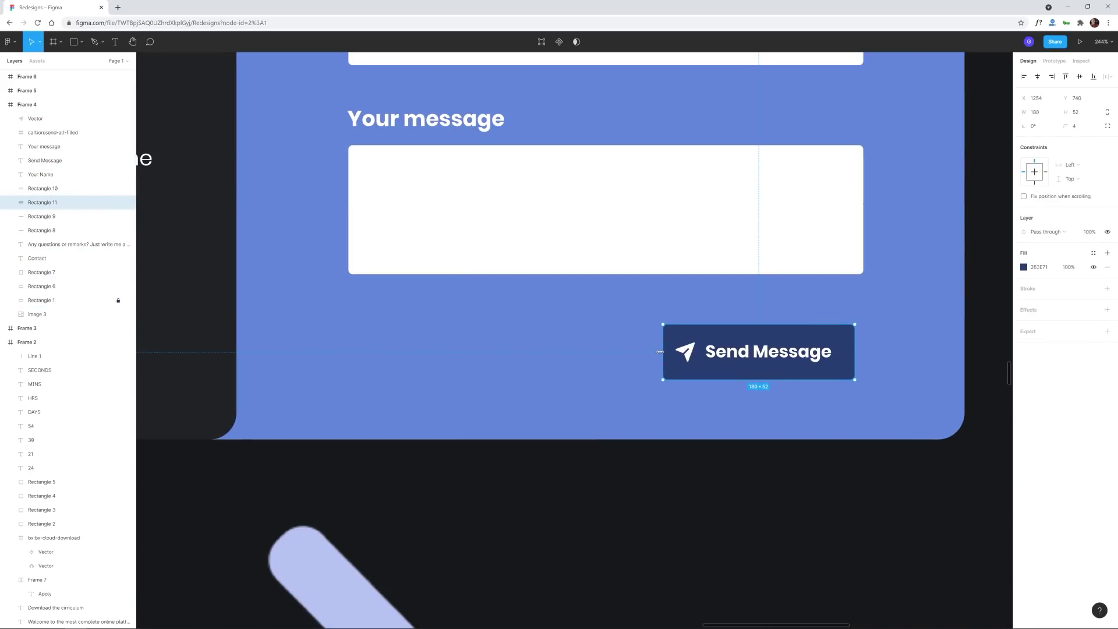
Wrap the icon, text and rectangle in an auto layout with Shift+A.
key("shift+a")
key("Escape")
key("Escape")
scroll(698, 407, "down", 5)
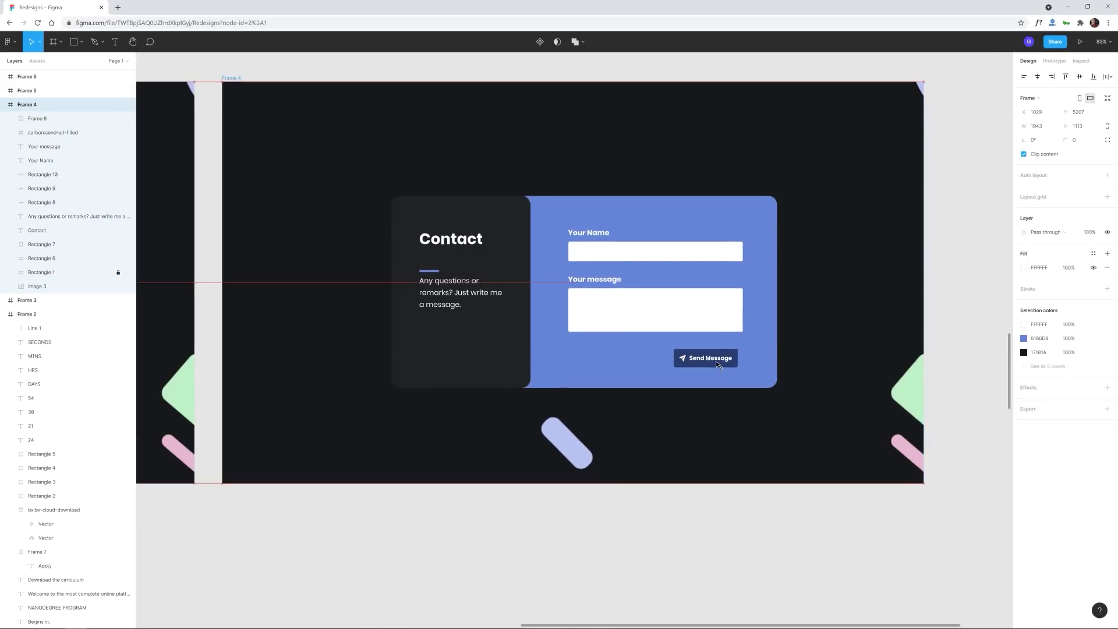
scroll(699, 408, "up", 3)
scroll(721, 449, "down", 3)
Make a copy of the contact design frame to rework.
scroll(694, 398, "up", 3)
scroll(694, 398, "up", 2)
left_click(673, 244)
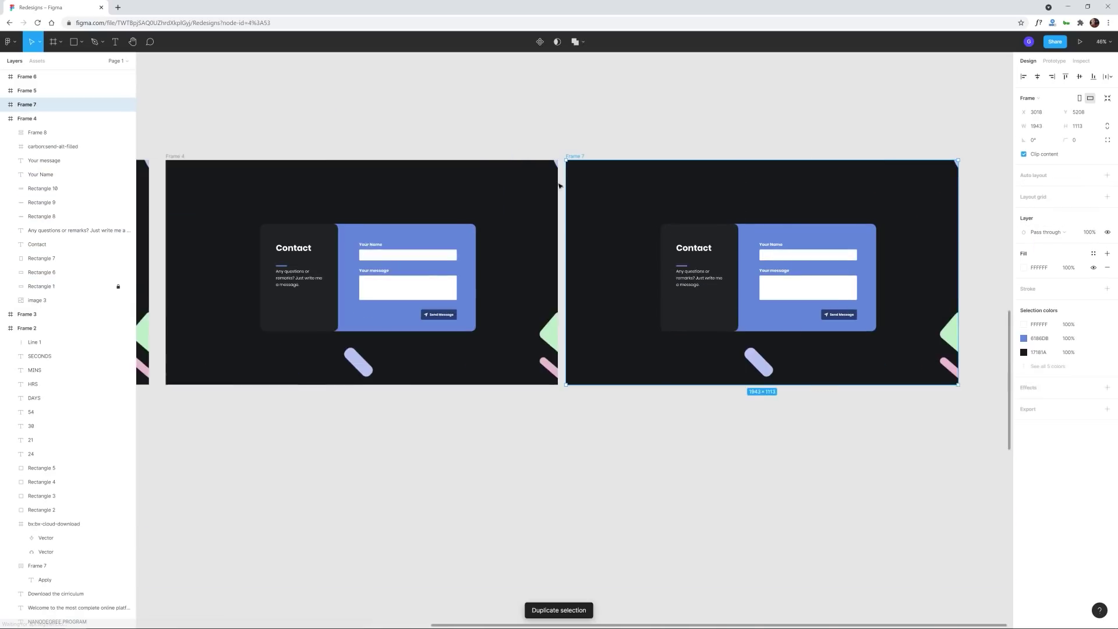
scroll(787, 309, "up", 4)
left_click(786, 310, "shift")
Give both input boxes a darker blue fill and a thin lighter-blue 6D92E9 outline.
left_click(1107, 303)
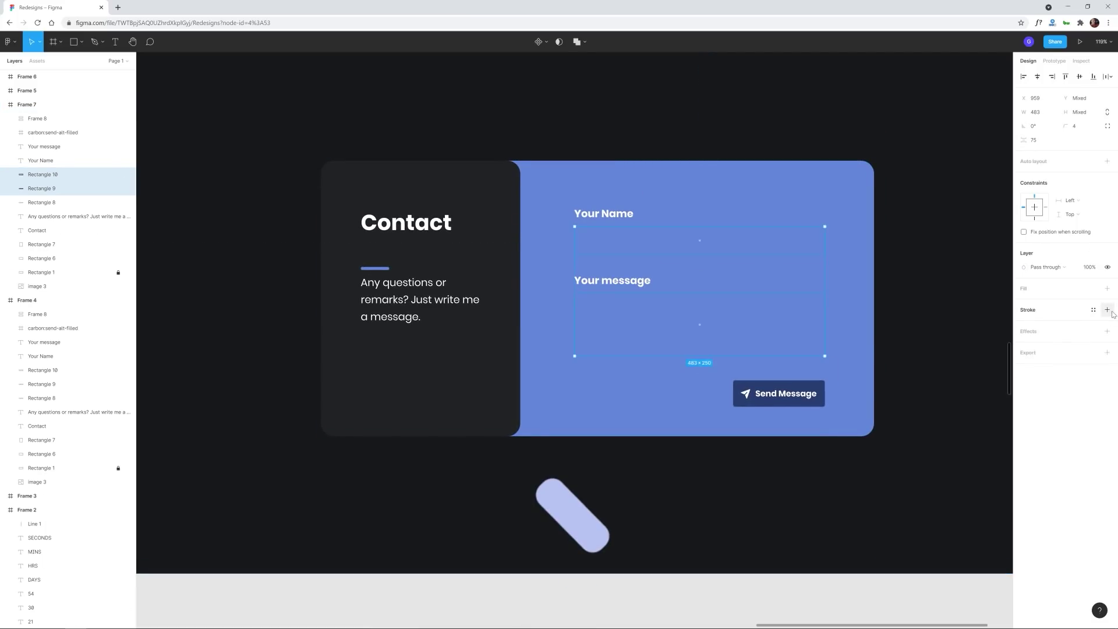
left_click(1107, 309)
left_click(1107, 288)
left_click(1023, 303)
left_click(967, 330)
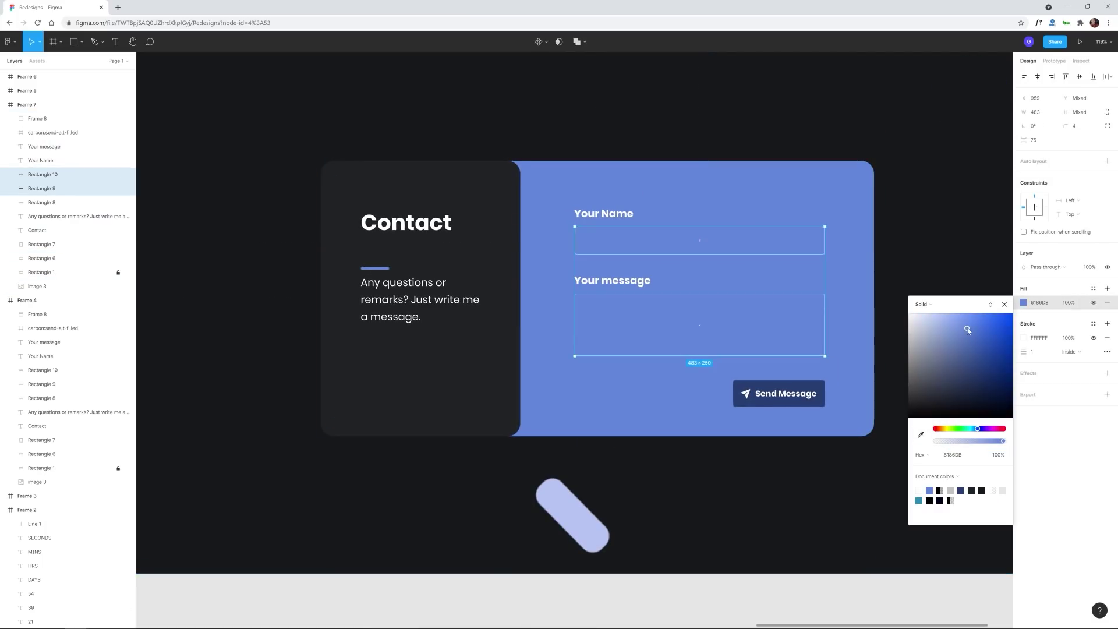
left_click_drag(967, 330, 970, 338)
left_click(1108, 338)
left_click(1024, 337)
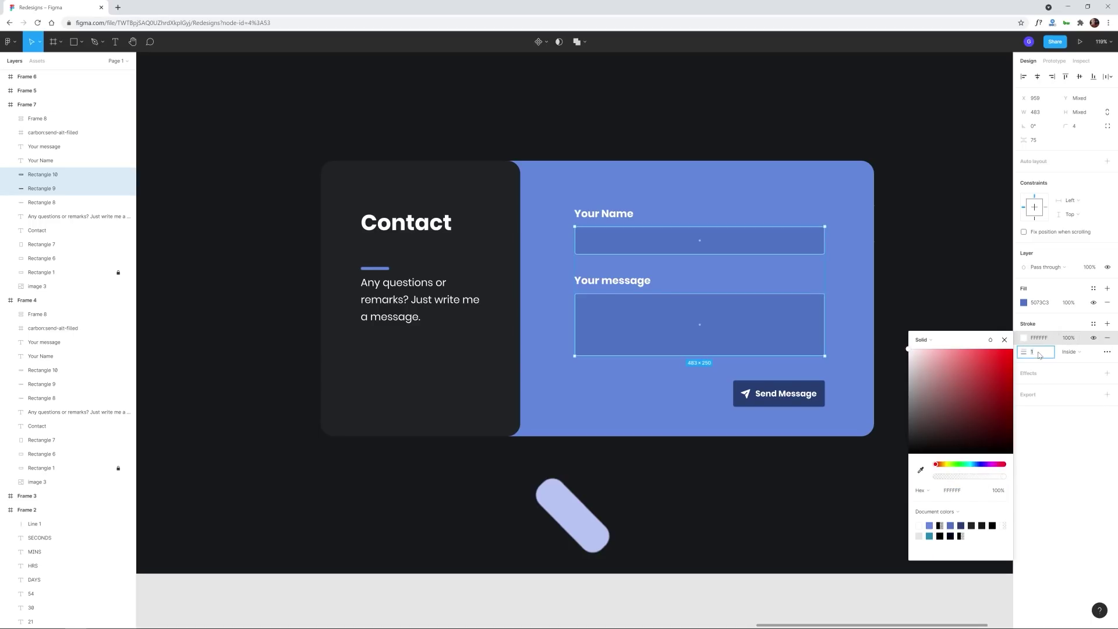
left_click(921, 469)
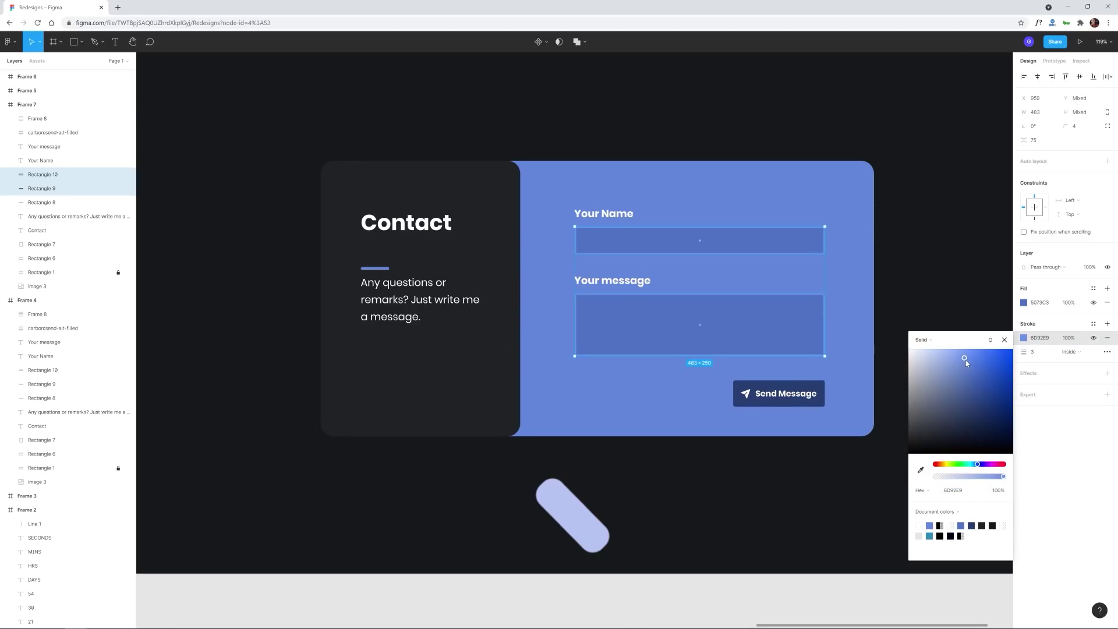
Check contrast with the Stark plugin and darken both input fills to 4563A9.
left_click(796, 255, "shift")
scroll(796, 255, "down", 1)
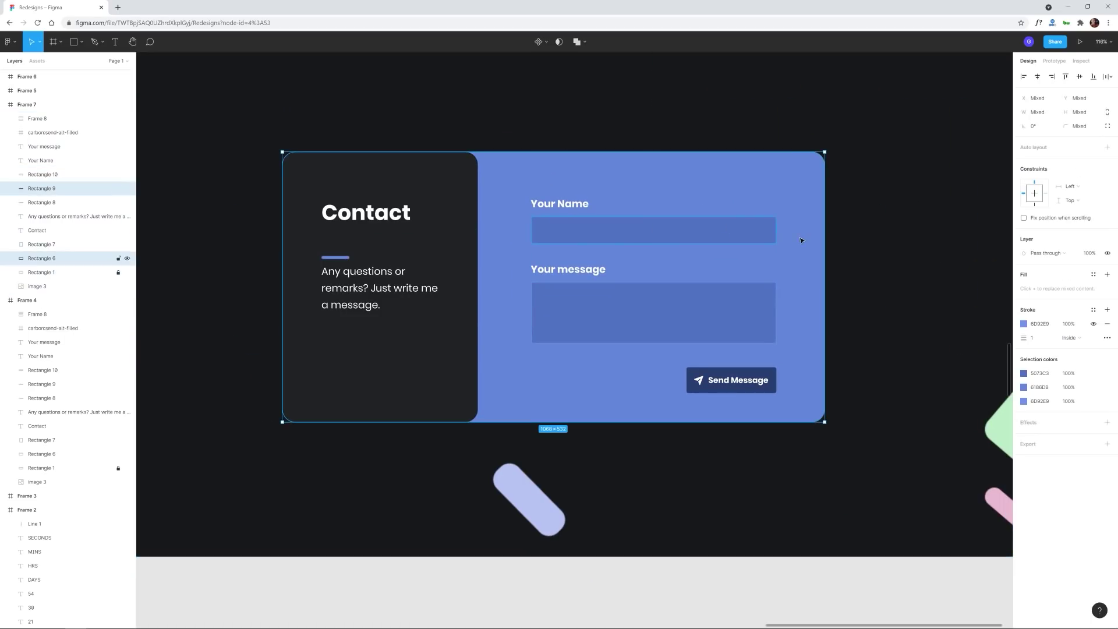
right_click(446, 466)
left_click(396, 611)
left_click(653, 230)
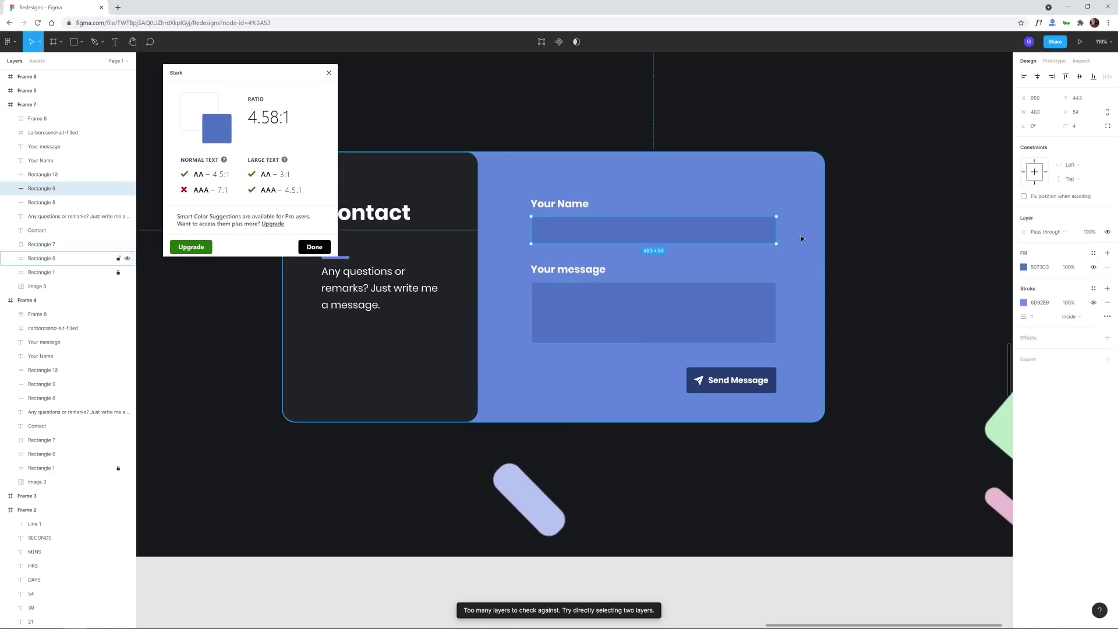
left_click(653, 312, "shift")
left_click(1024, 302)
type("4563A9")
left_click(734, 241)
left_click(751, 289)
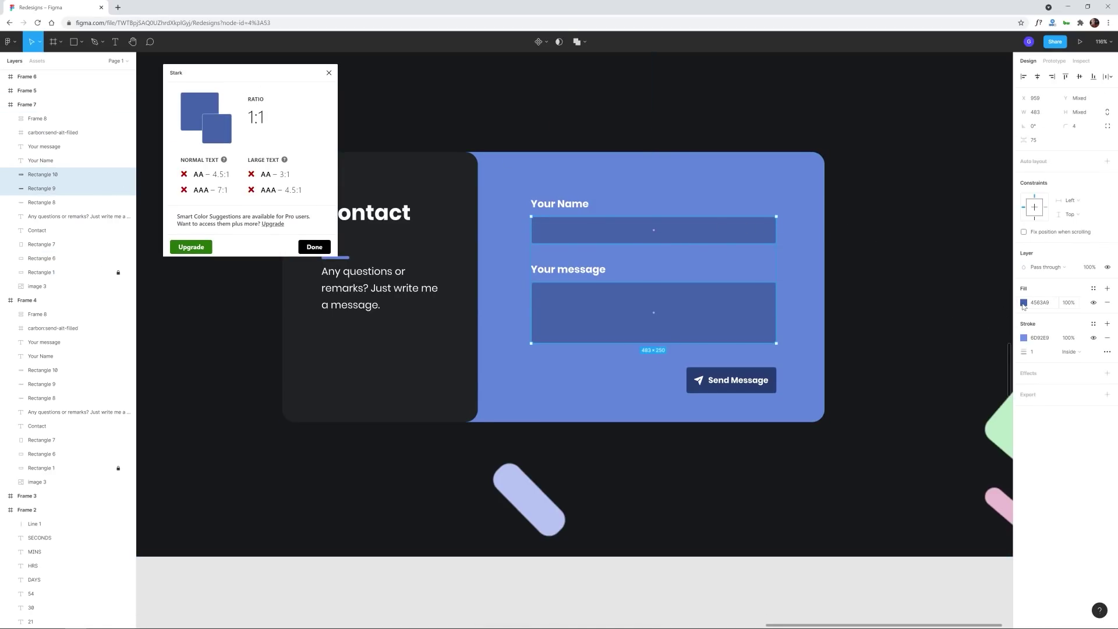
left_click(761, 241)
key("Escape")
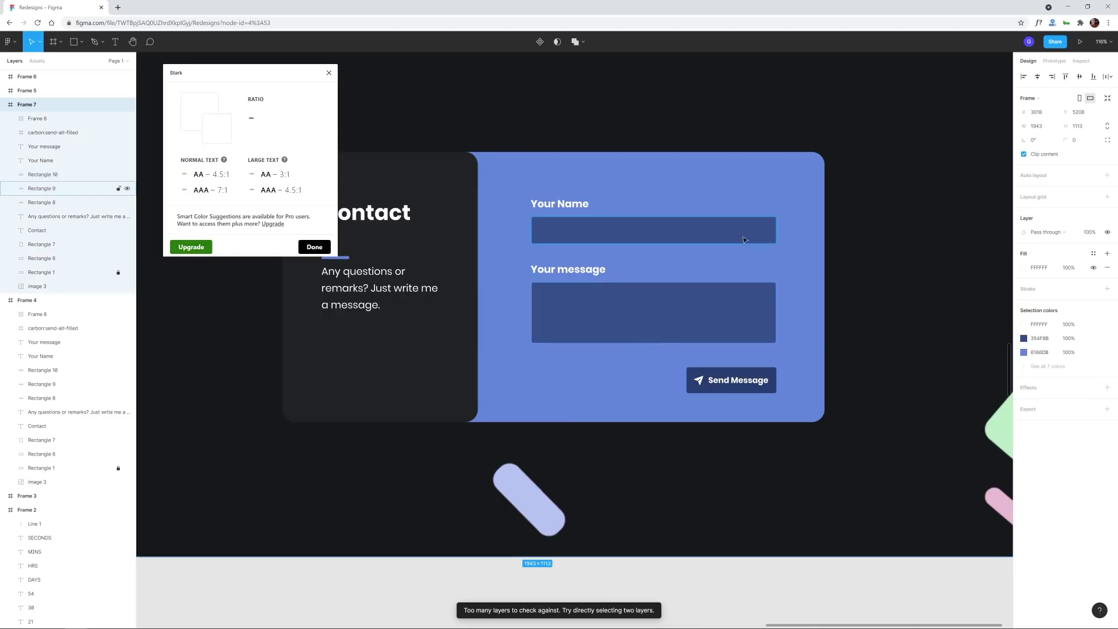
Set the Send Message button's fill to white.
left_click(731, 379)
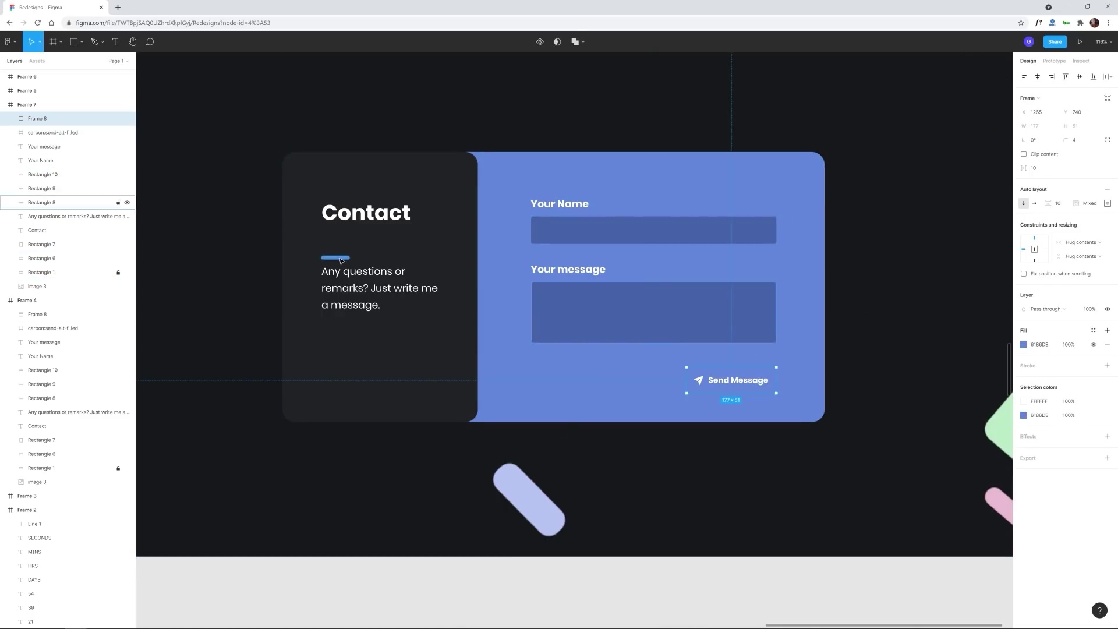
key("Escape")
left_click(1023, 348)
key("Escape")
key("Escape")
key("Escape")
scroll(766, 466, "down", 5)
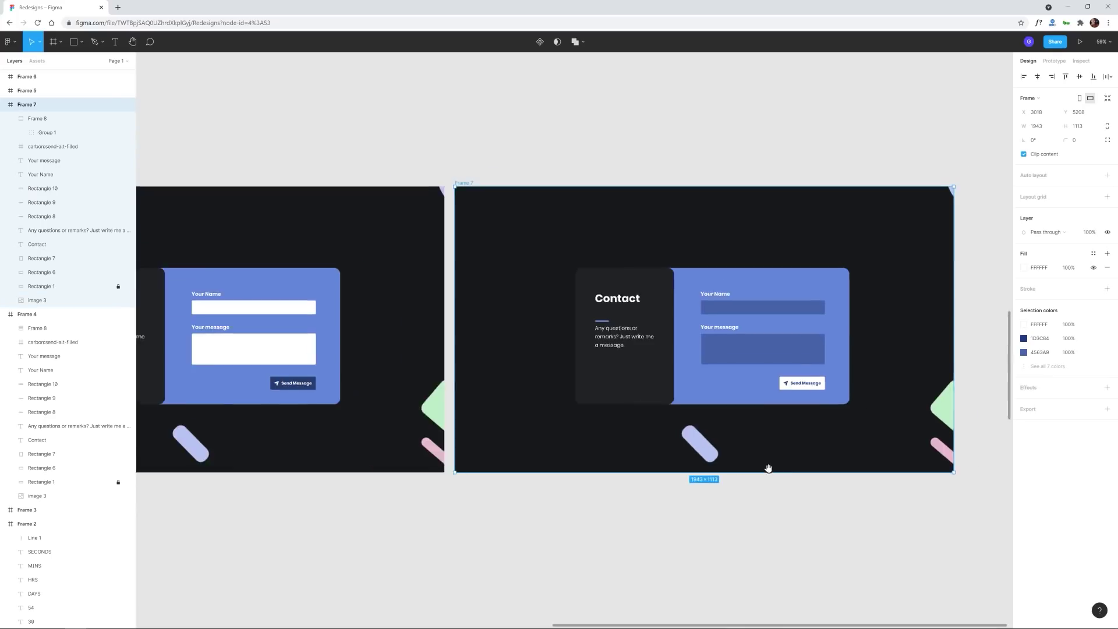
scroll(798, 377, "up", 2)
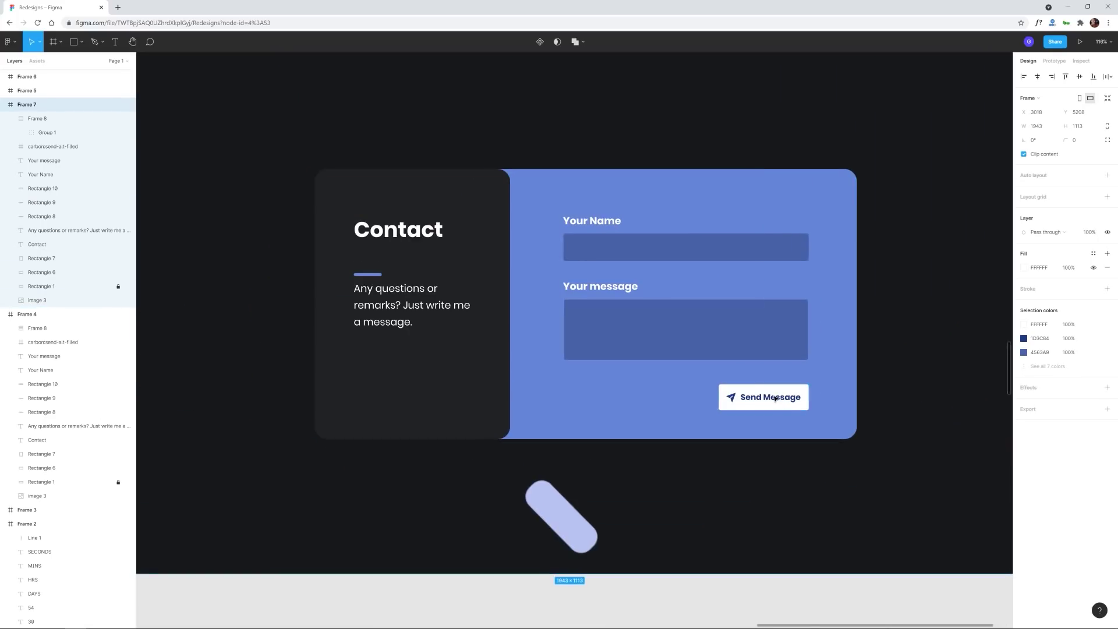
Keep the field labels bold and trial-move the form elements, undoing the move.
left_click(1042, 316)
key("Escape")
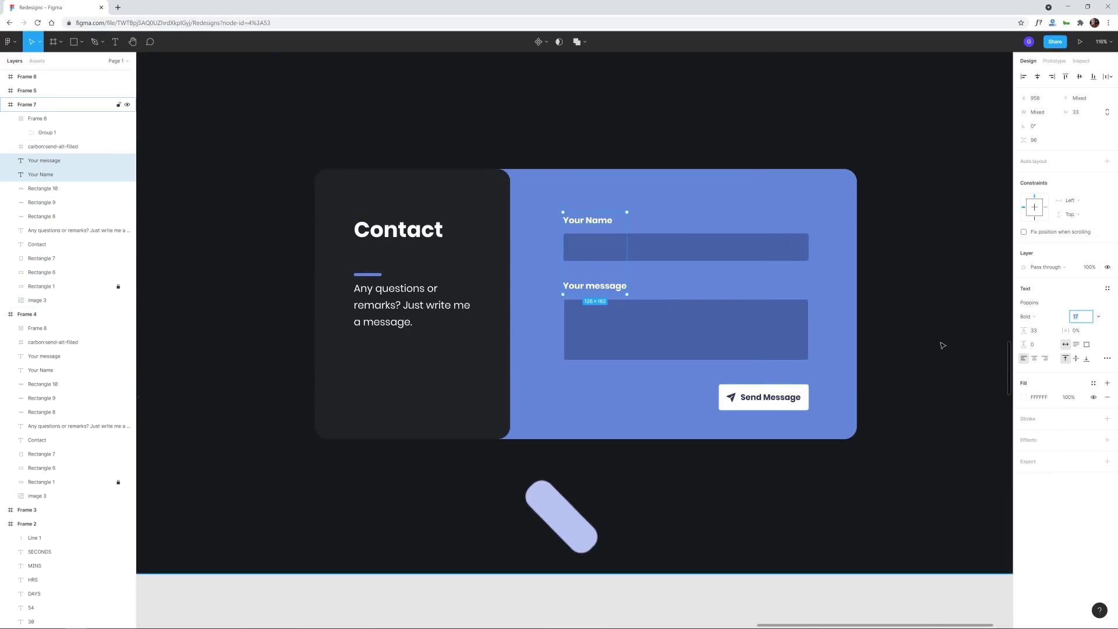
key("Escape")
left_click_drag(938, 362, 556, 217)
left_click_drag(627, 255, 611, 248)
key("ctrl+z")
key("ctrl+z")
key("ctrl+z")
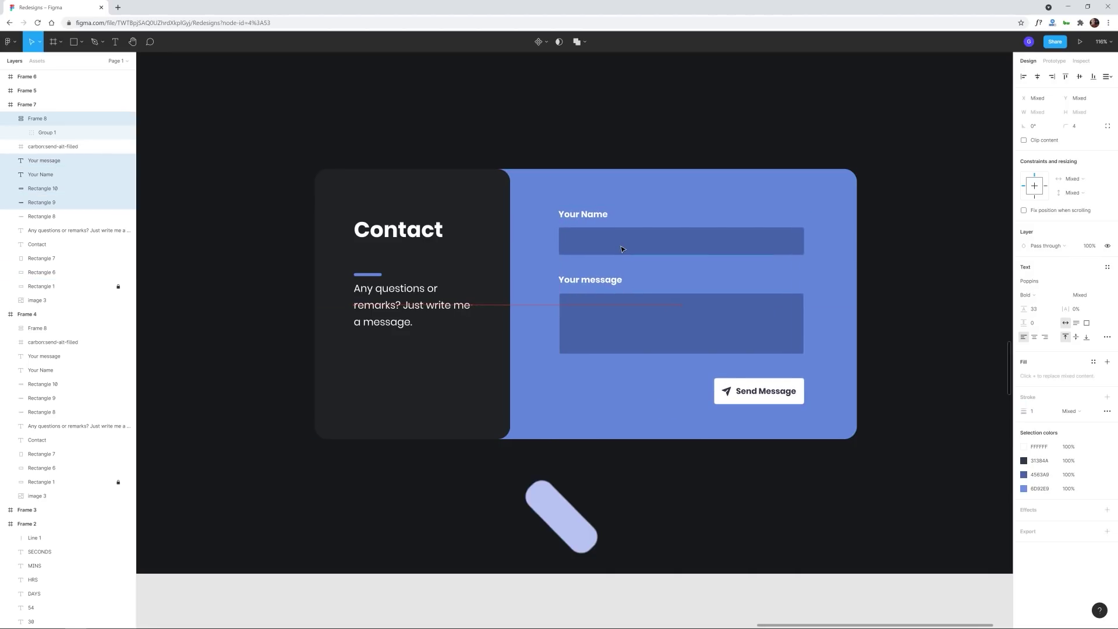
Draw a thin arrow from beside the Contact heading toward the Your Name field.
key("p")
left_click(404, 330)
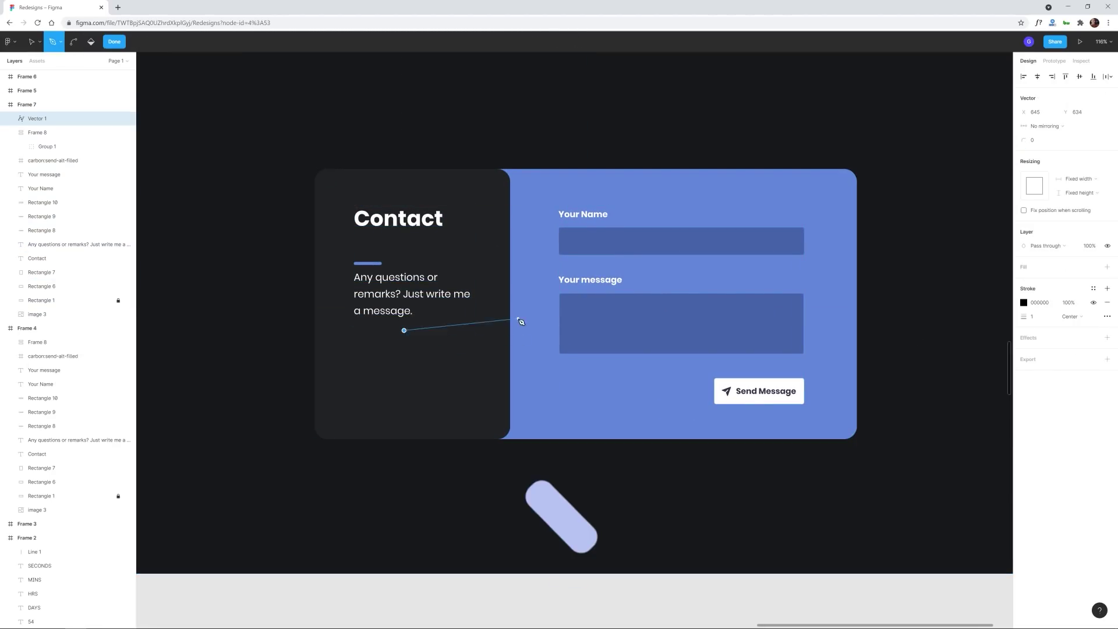
left_click(520, 344)
key("Escape")
key("Escape")
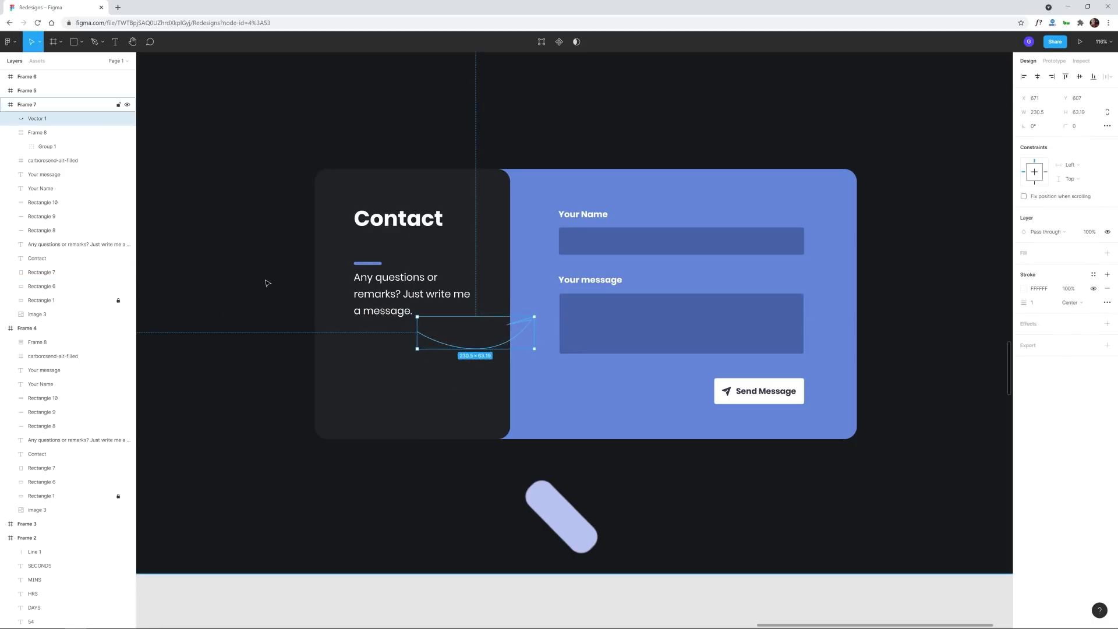
scroll(408, 326, "up", 2)
scroll(407, 326, "left", 1)
left_click_drag(537, 400, 558, 410)
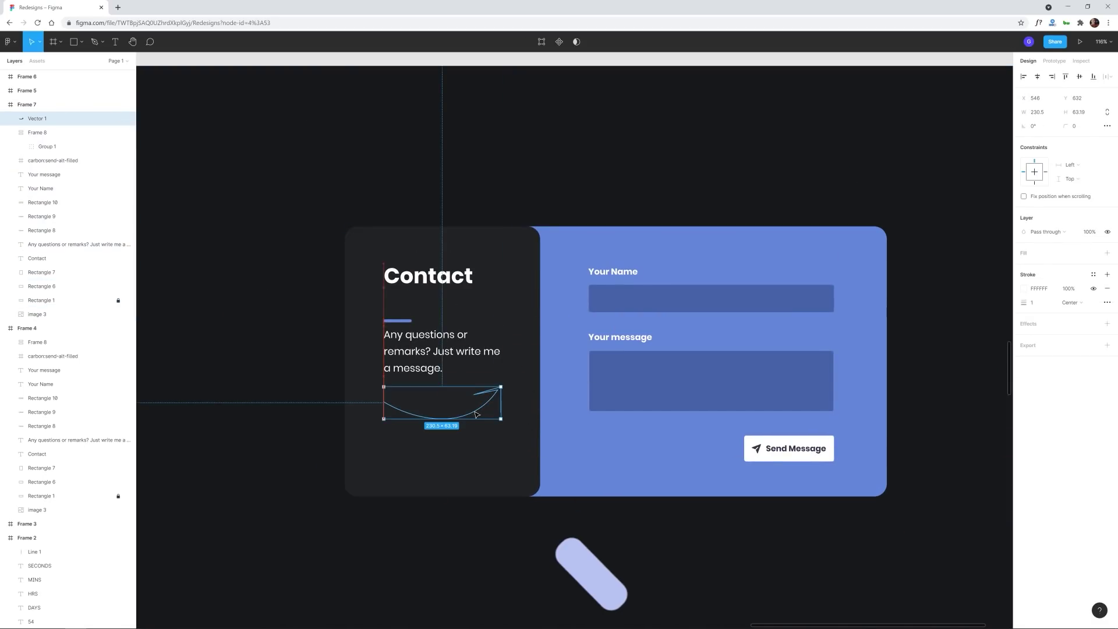
left_click_drag(534, 244, 569, 268)
Delete the old Frame 4 contact design, leaving only Frame 7.
key("Escape")
scroll(588, 270, "down", 5)
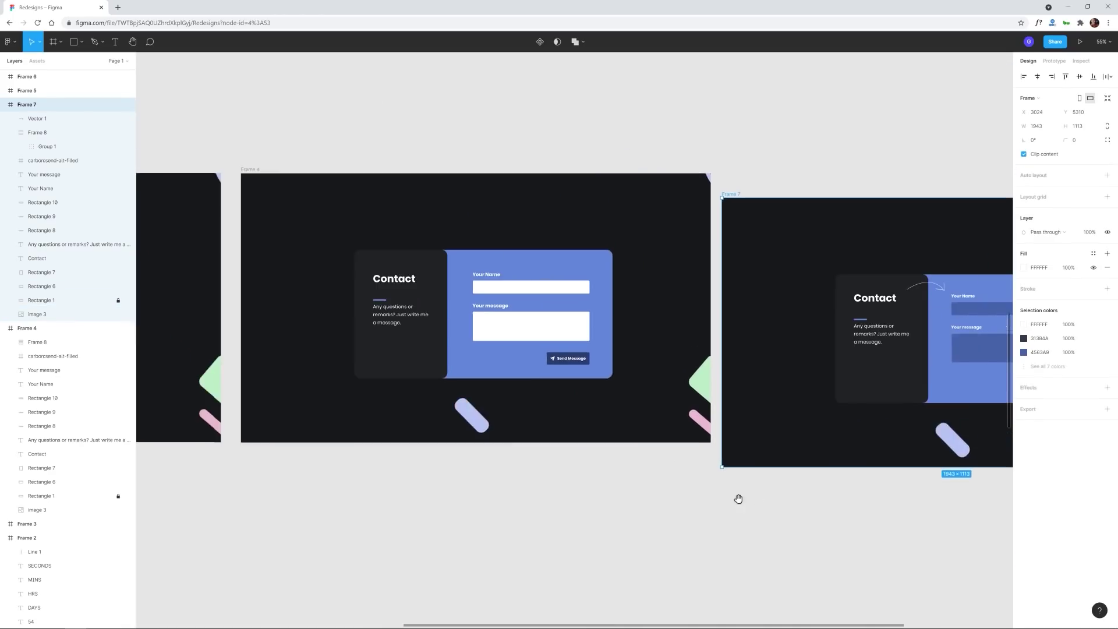
key("Delete")
left_click(409, 188)
Add lighter, regular-weight sample text in the name field and a 'Hey, I love this form design' message copy.
scroll(883, 339, "up", 5)
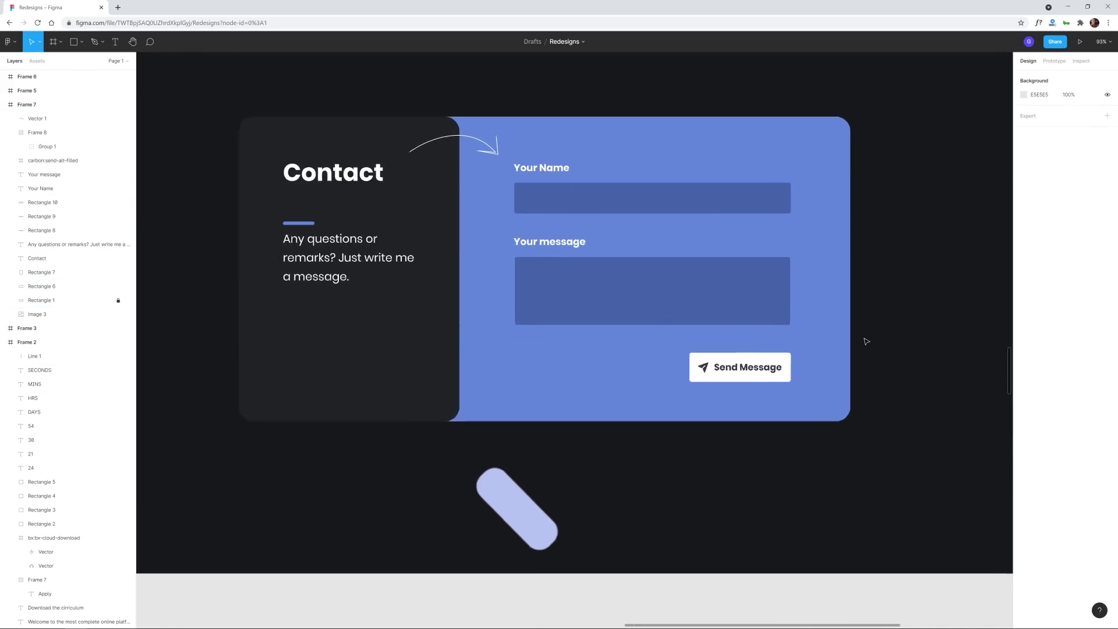
left_click(545, 200)
key("ctrl+d")
key("ctrl+b")
left_click(1024, 361)
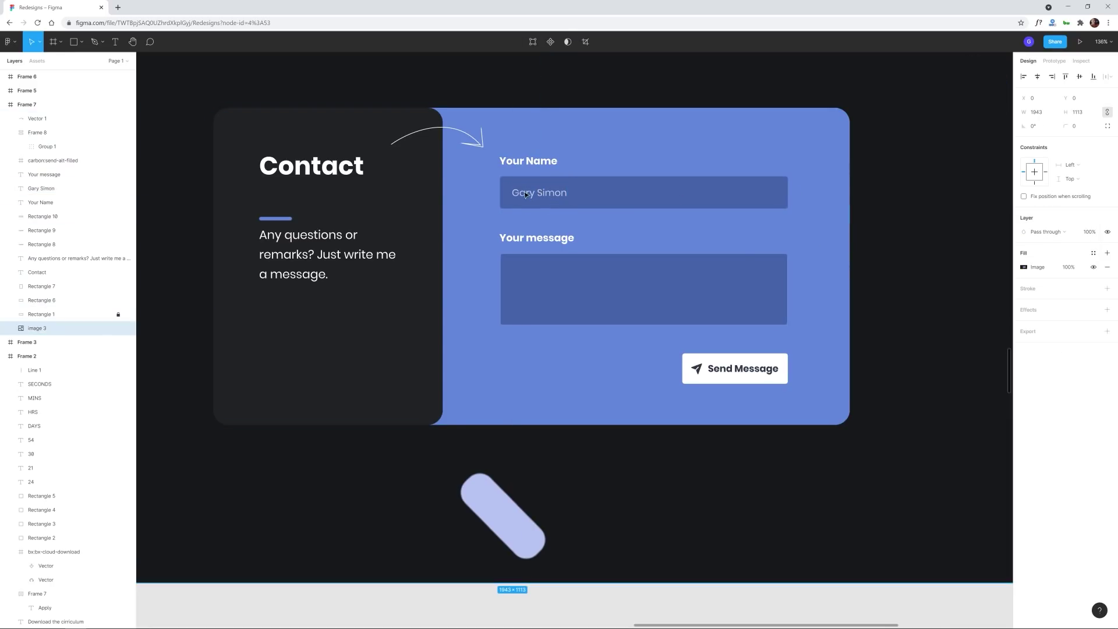
key("ctrl+d")
left_click_drag(538, 193, 536, 274)
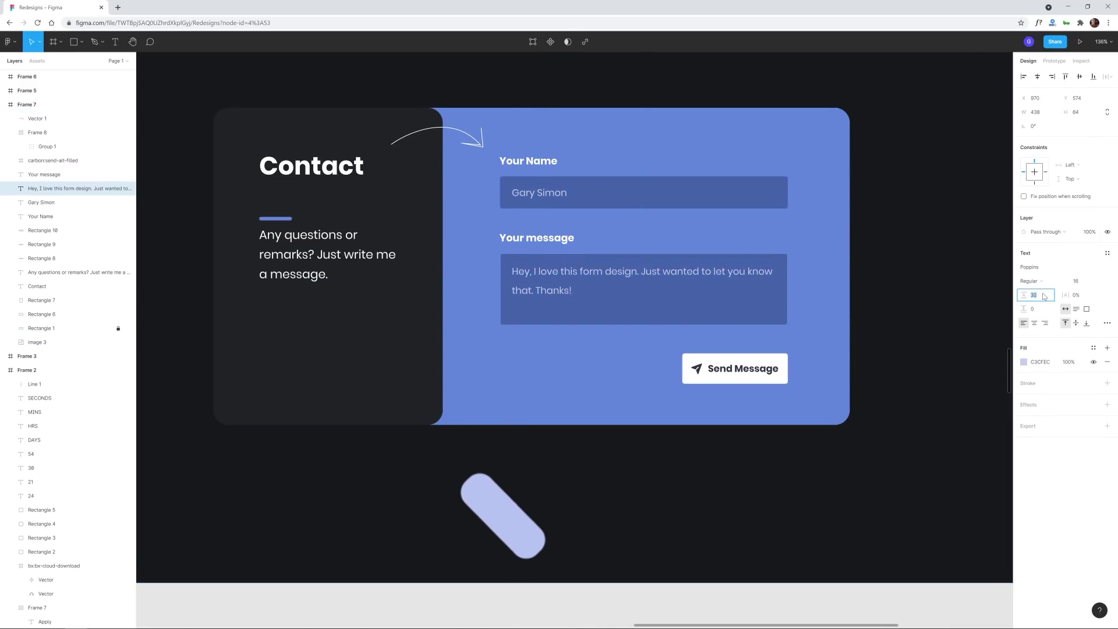
Check the message text's contrast with the Stark plugin.
left_click(821, 244)
scroll(640, 202, "up", 5)
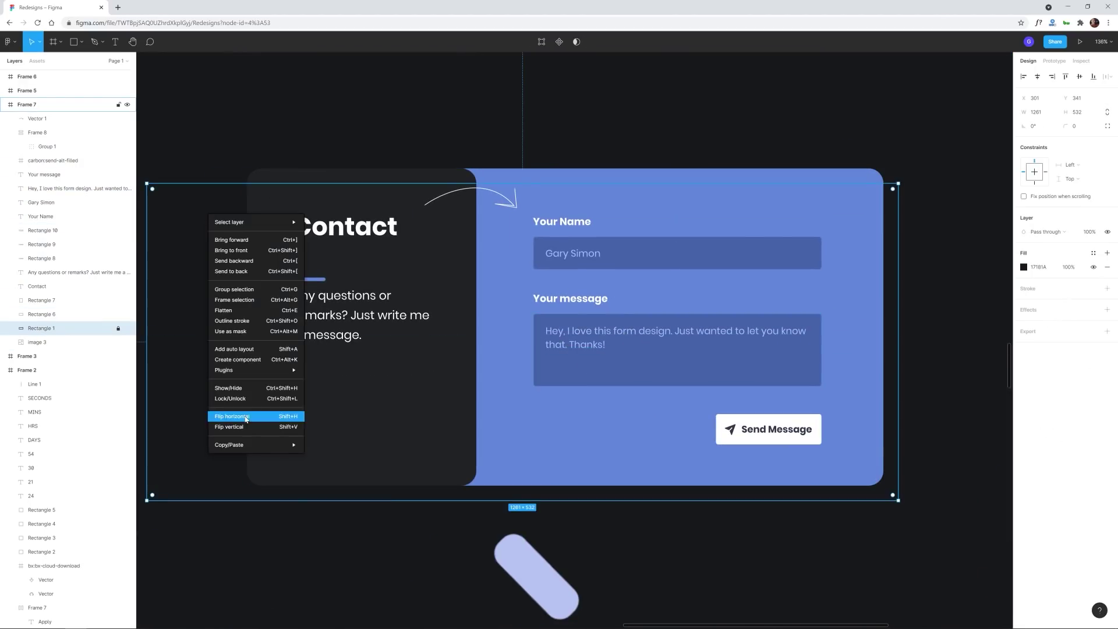
left_click(250, 414)
left_click(559, 335)
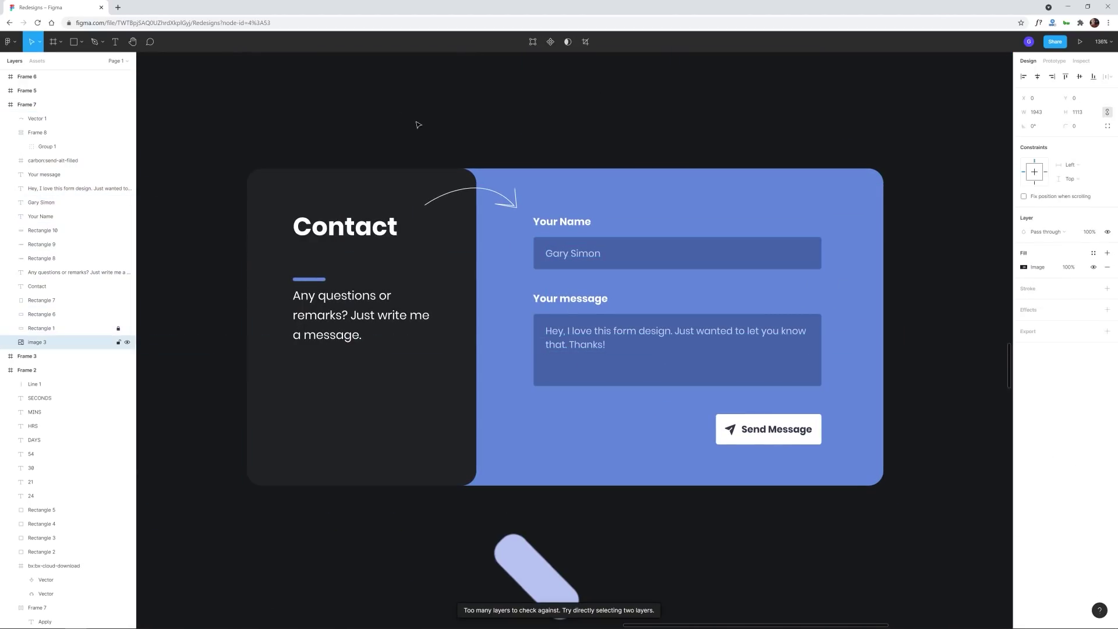
Place a Twitter icon from the Iconify plugin on the contact card.
left_click(417, 122)
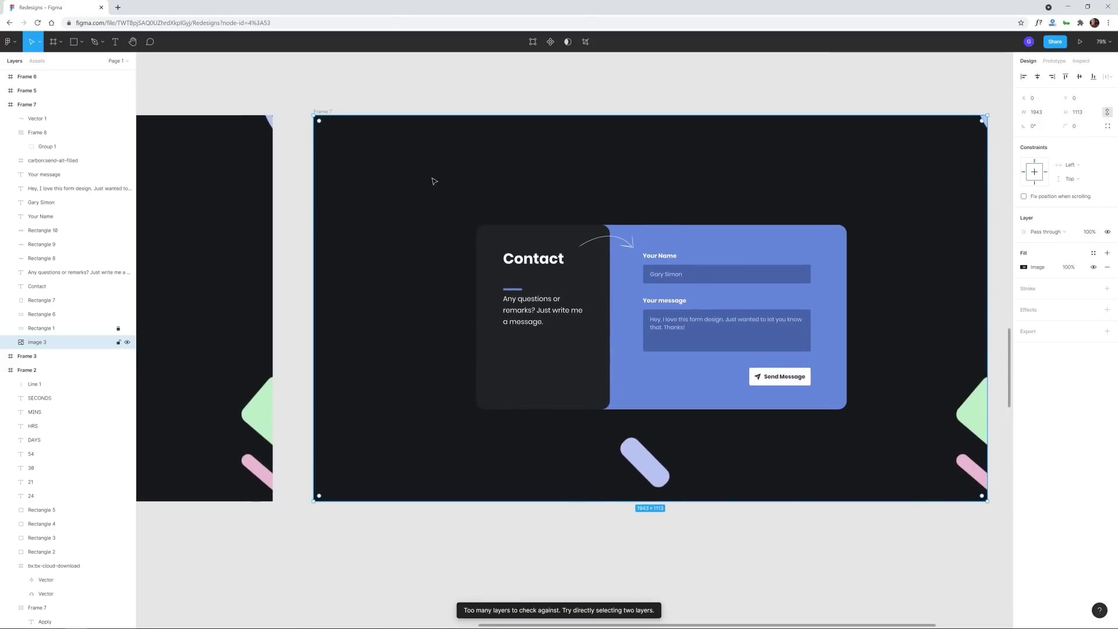
key("shift+2")
right_click(241, 268)
left_click(200, 297)
type("twitter")
key("Return")
left_click(212, 277)
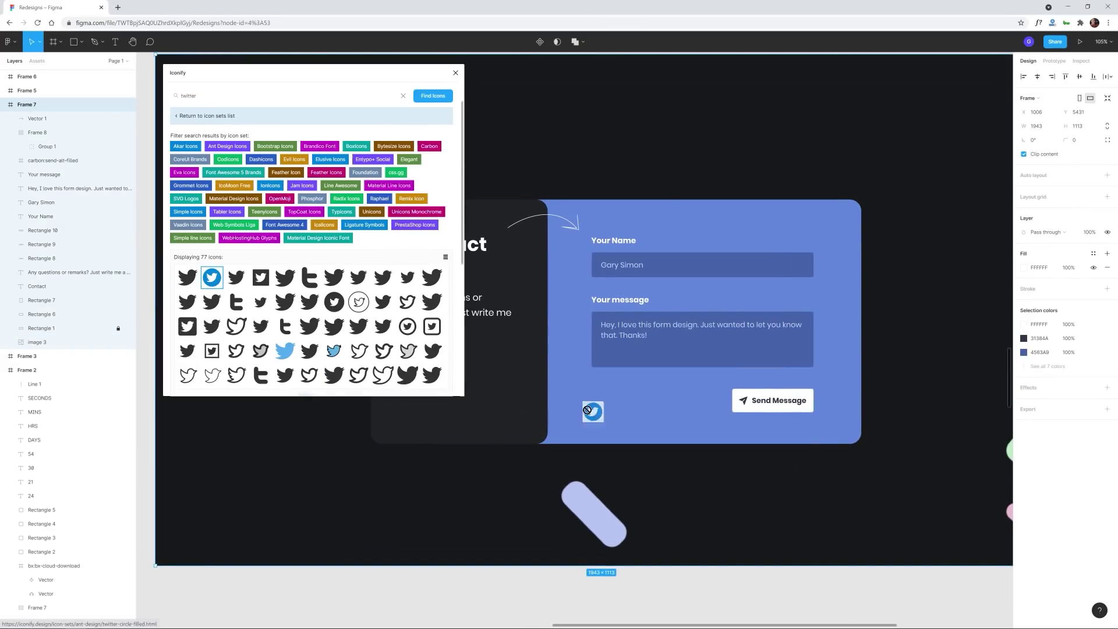
left_click_drag(604, 400, 722, 333)
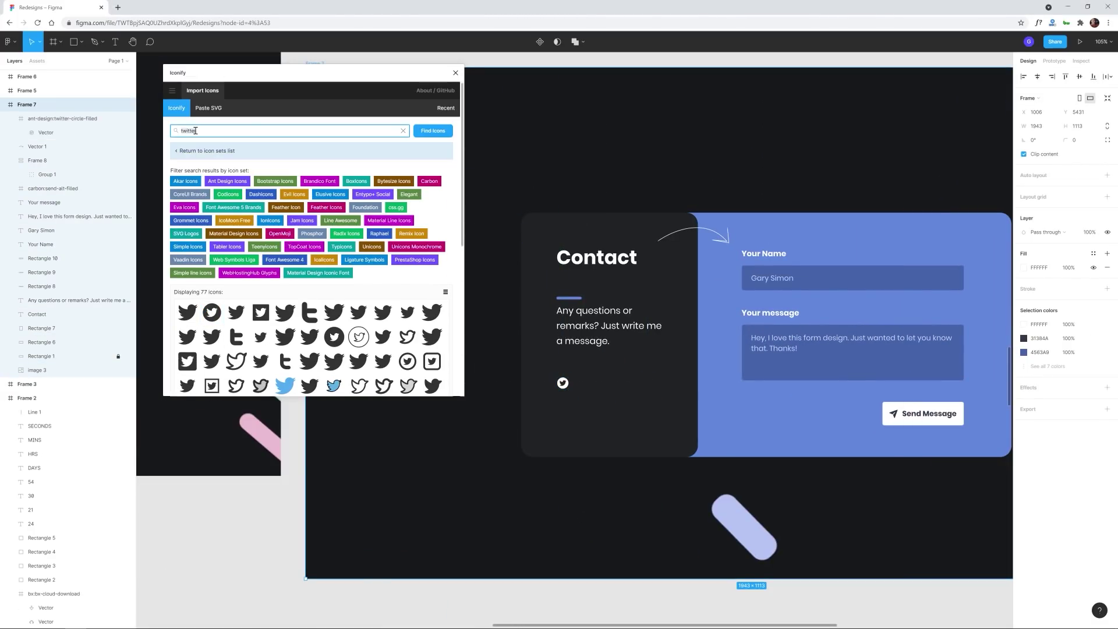
Add white GitHub and Facebook icons beside it and select all three for alignment.
left_click(188, 317)
key("shift+2")
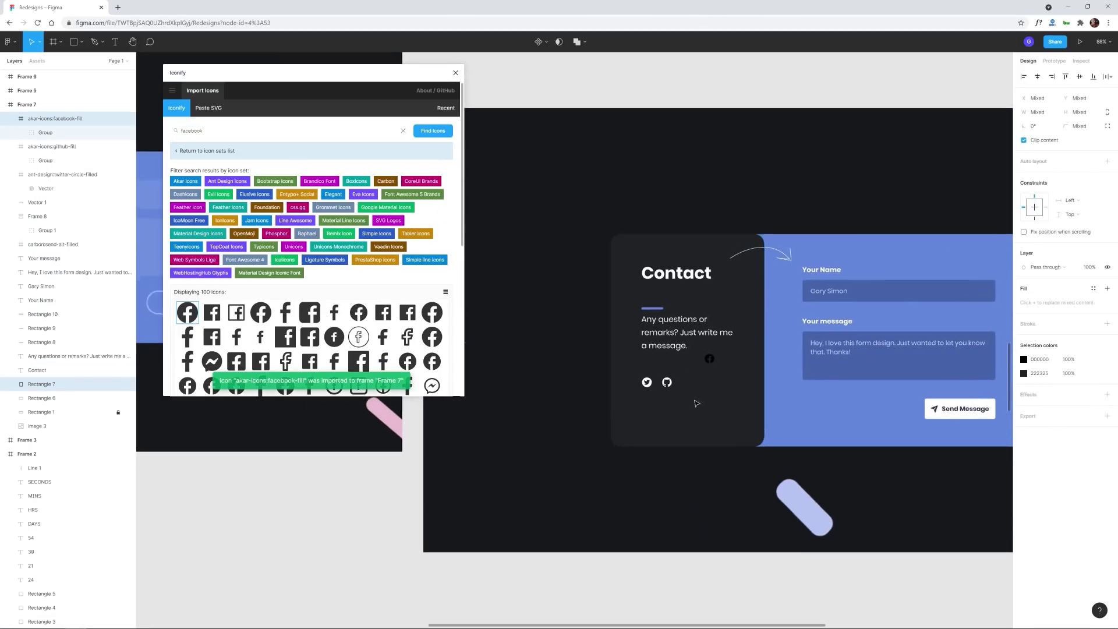
left_click_drag(187, 313, 676, 349)
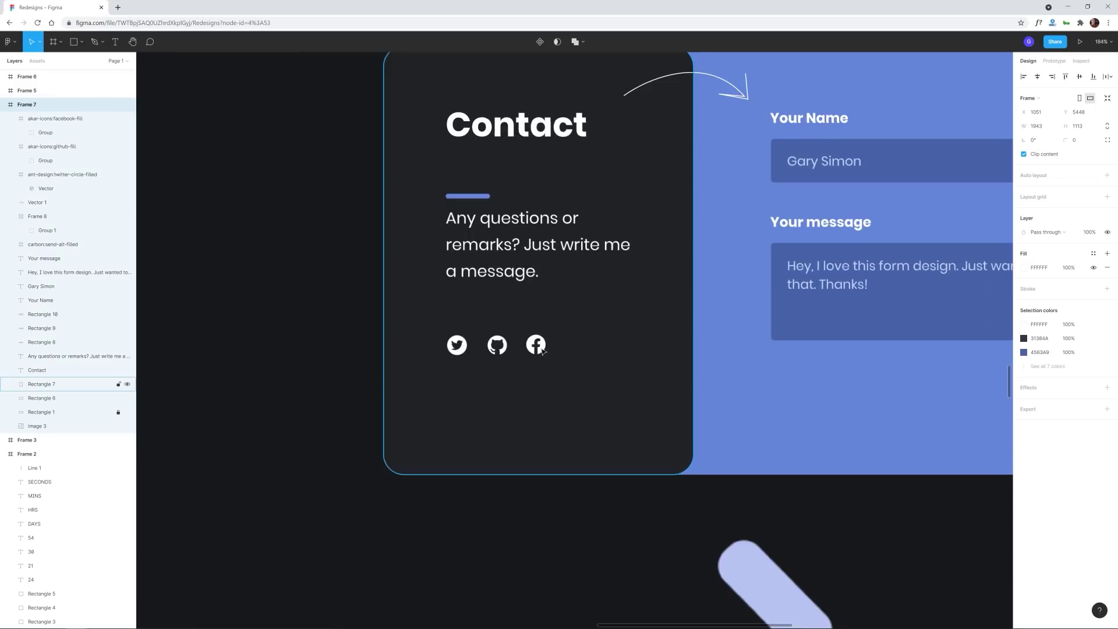
left_click_drag(434, 327, 550, 358)
scroll(592, 539, "down", 3)
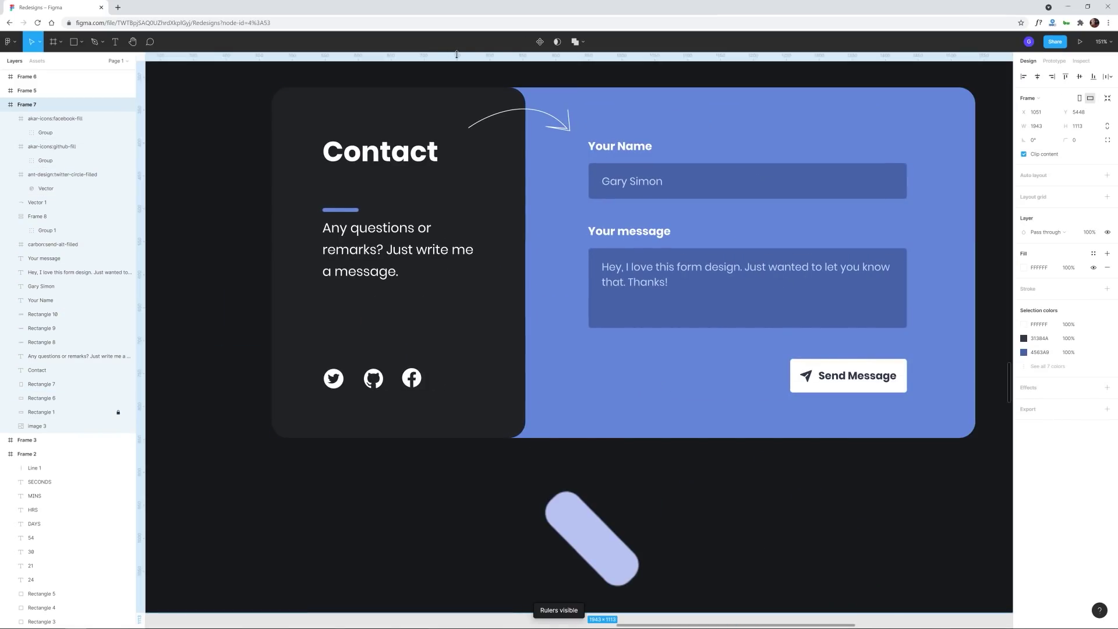
scroll(326, 442, "down", 3)
scroll(673, 350, "up", 2)
Clear the icon selection and scroll over to the dark navy Frame 6 with its white logo.
key("Escape")
scroll(672, 350, "down", 5)
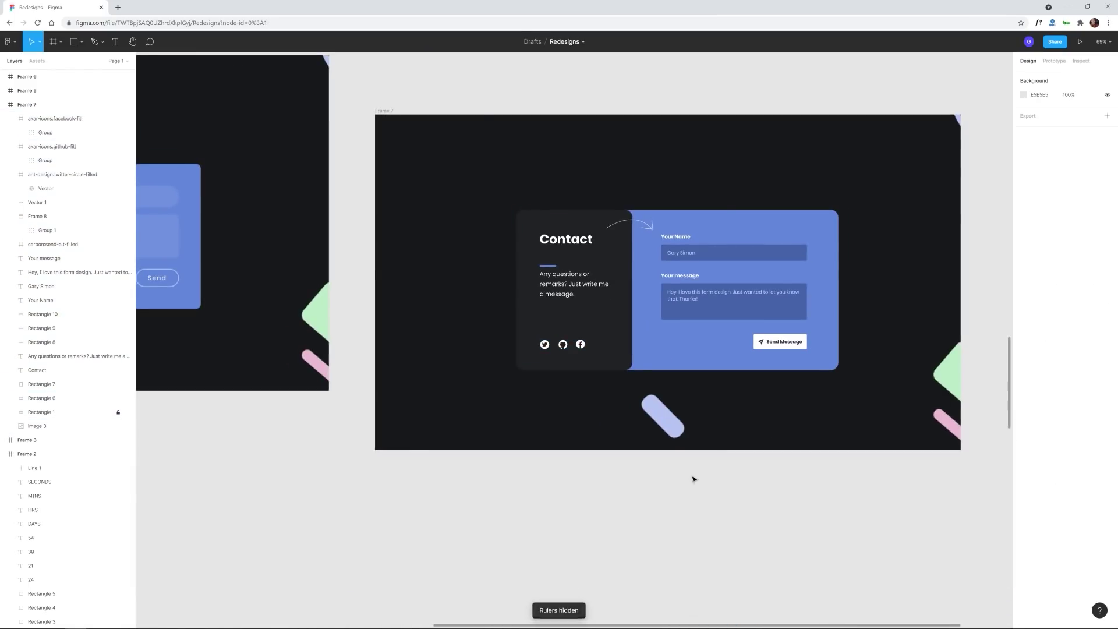
scroll(631, 138, "up", 2)
scroll(729, 302, "down", 3)
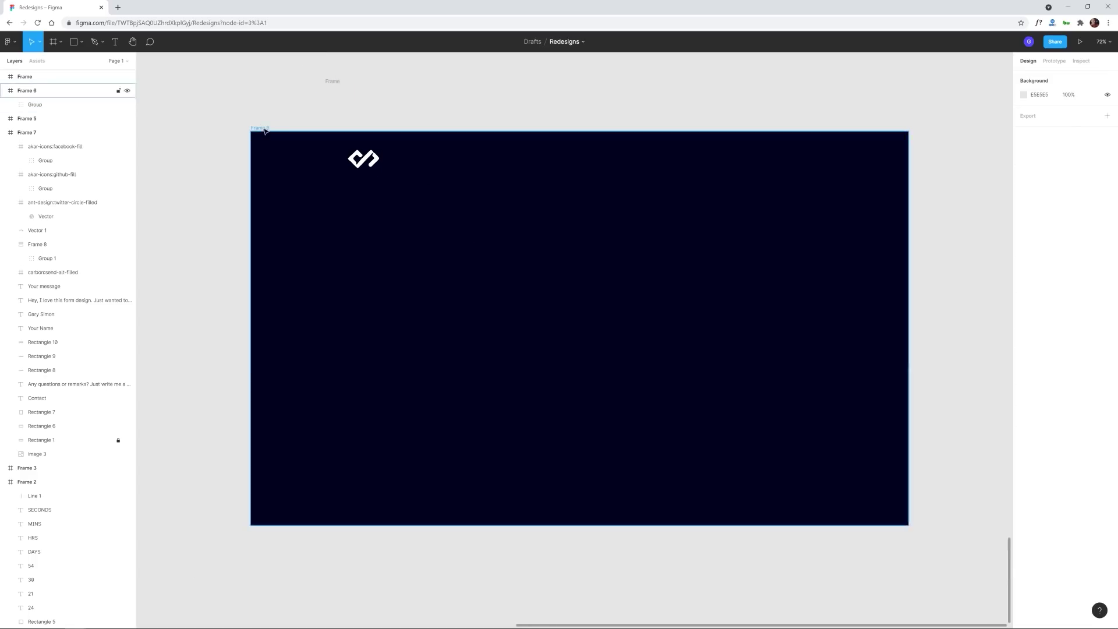
Add a five-column layout grid to Frame 6 and duplicate Home into My Work, Resume and Contact me.
left_click(260, 128)
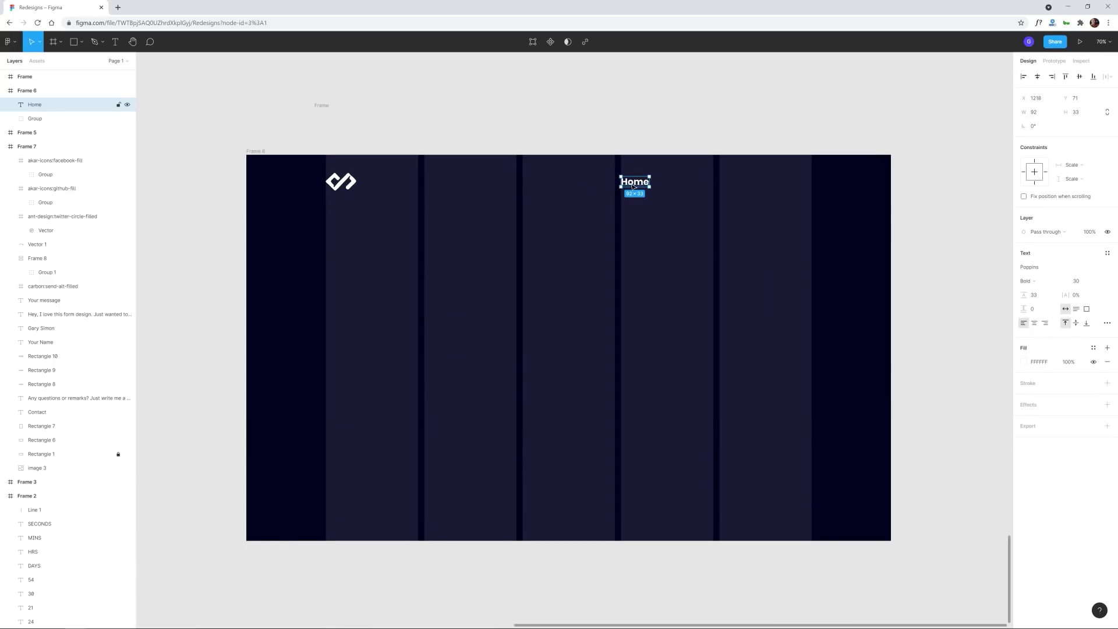
right_click(633, 187)
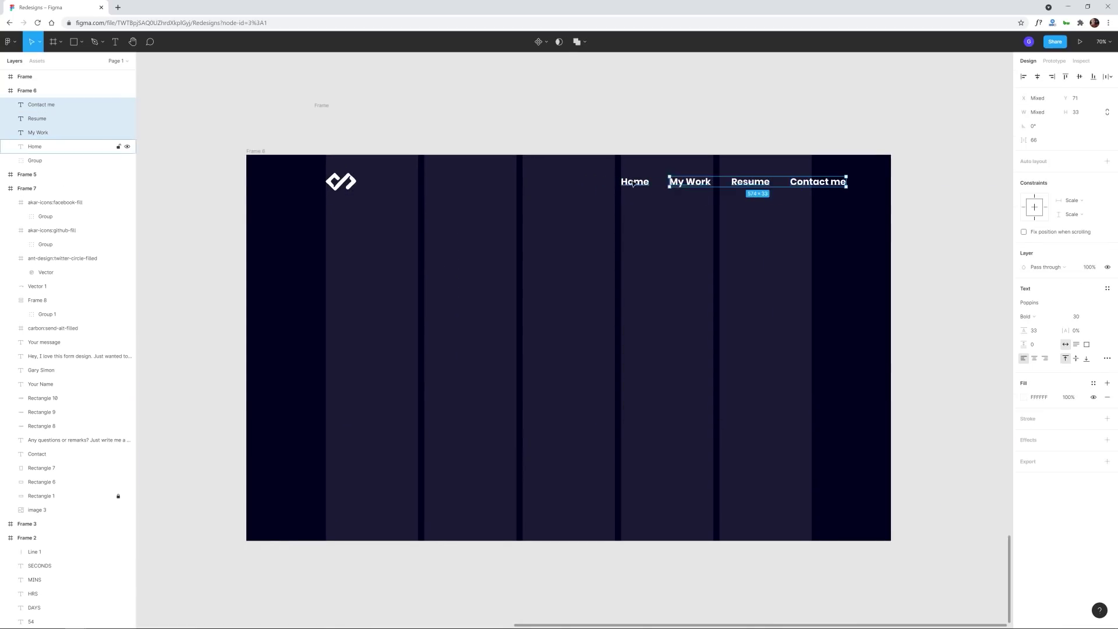
left_click(633, 183, "shift")
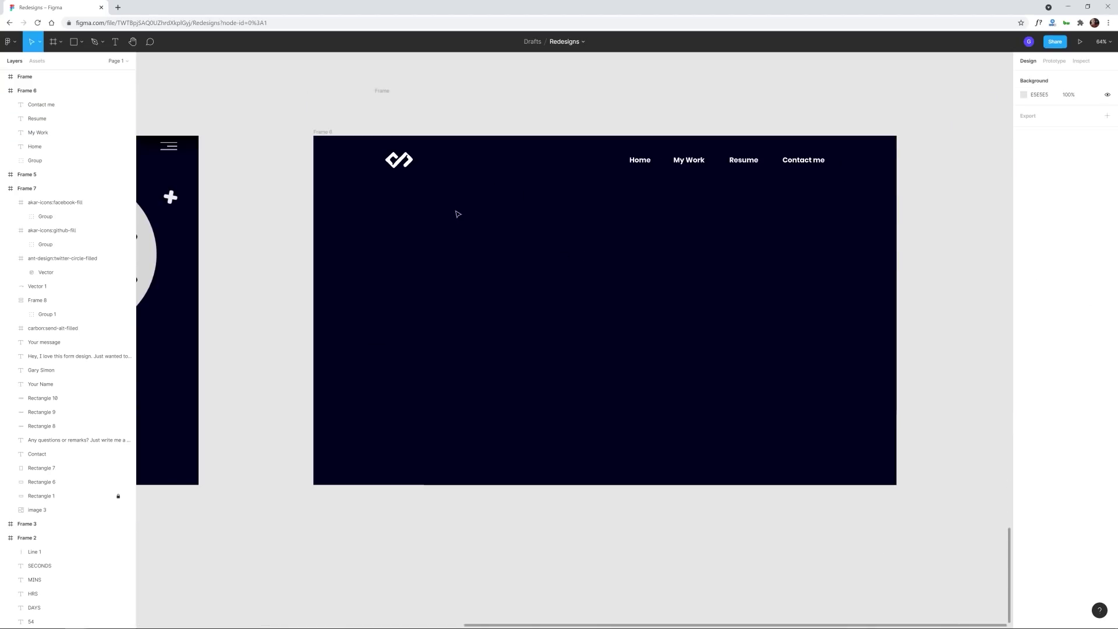
Duplicate the headline into a second line and colour 'Web Dev' with the existing purple.
key("ctrl+d")
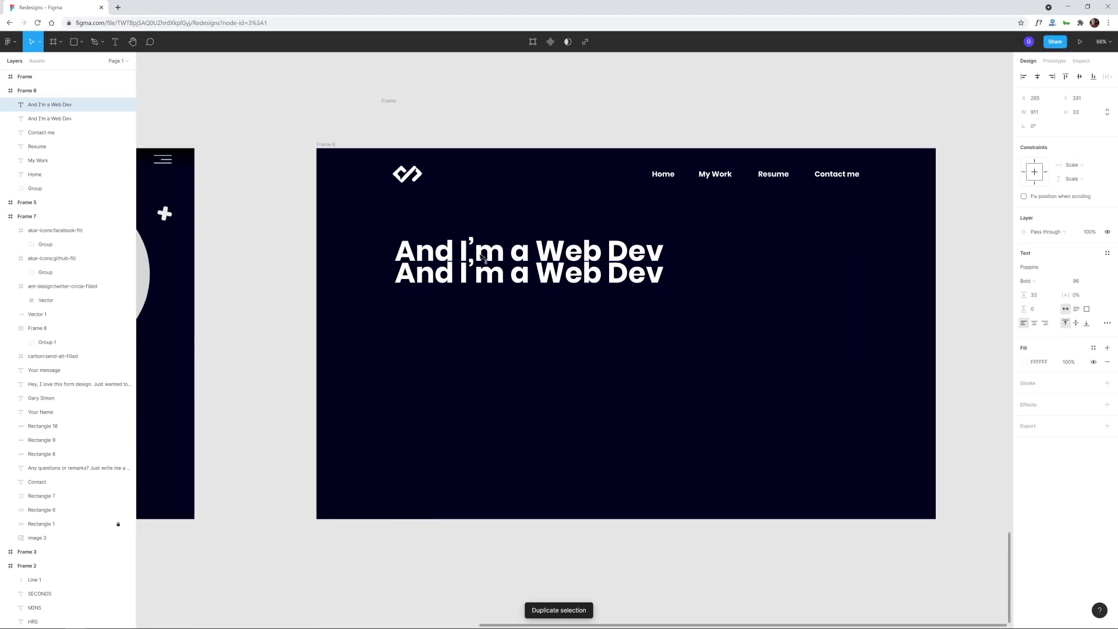
type("Asket")
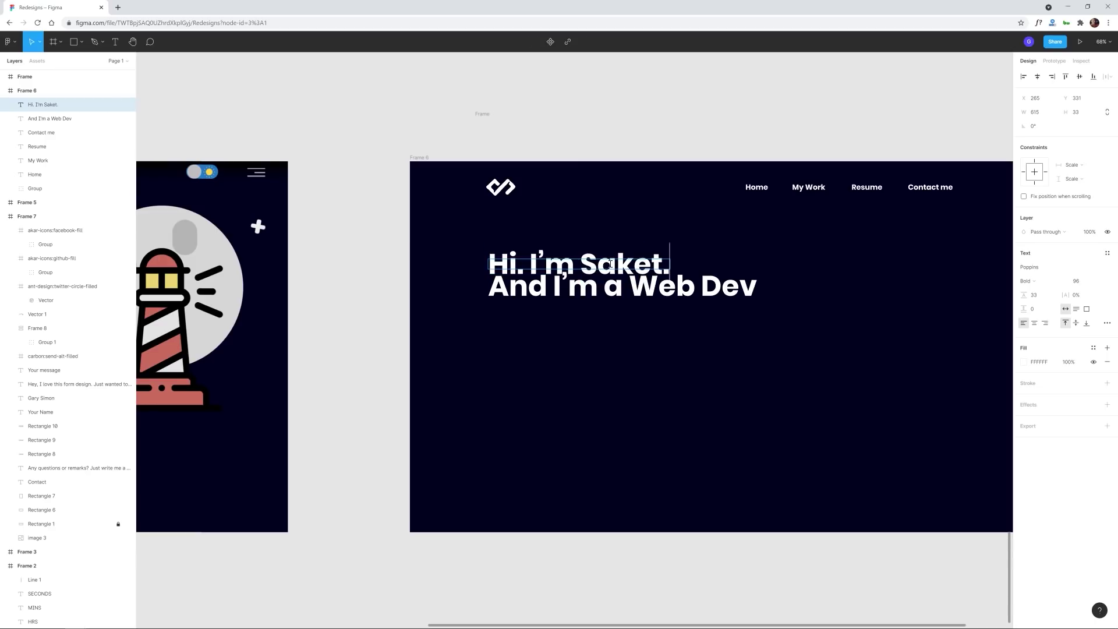
left_click_drag(675, 297, 677, 311)
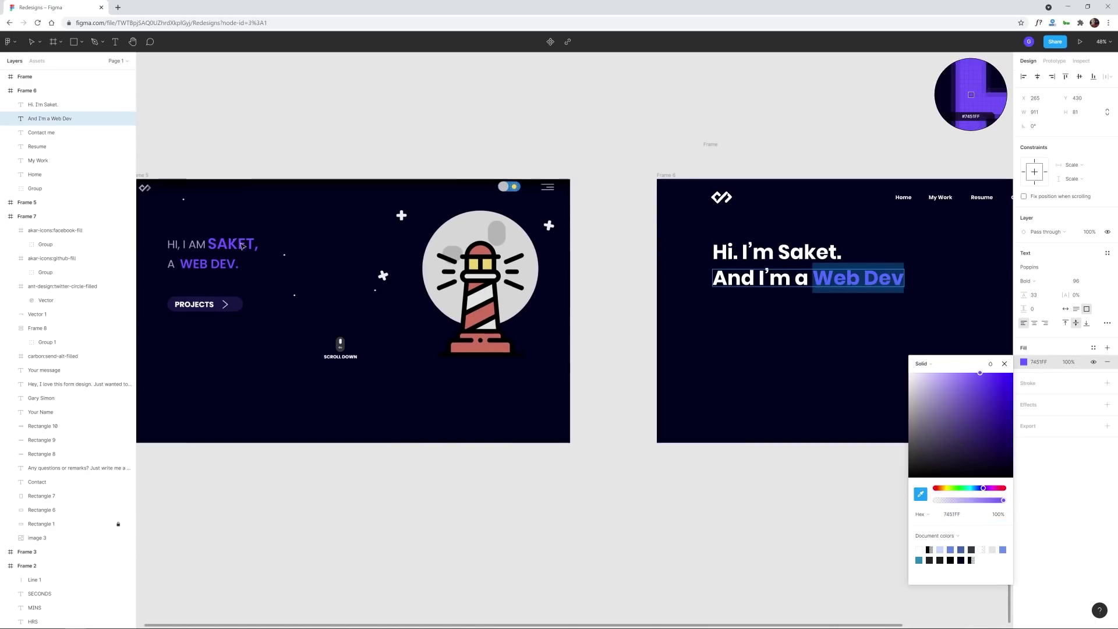
left_click(242, 246)
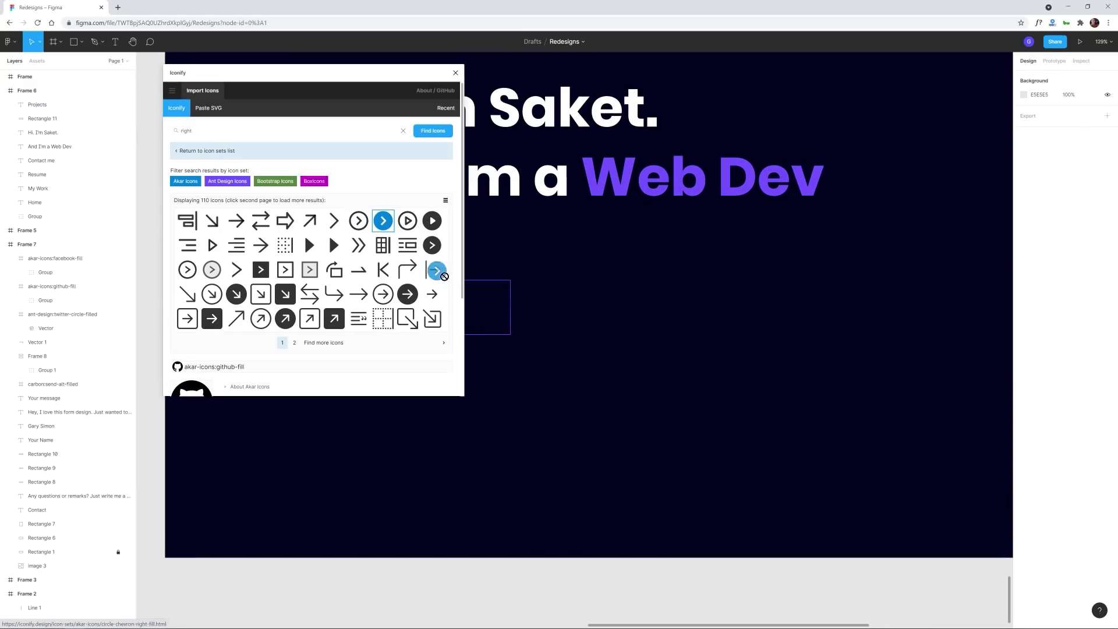
Place a right-chevron icon beside Projects and begin a rectangle behind the button.
left_click_drag(445, 276, 476, 307)
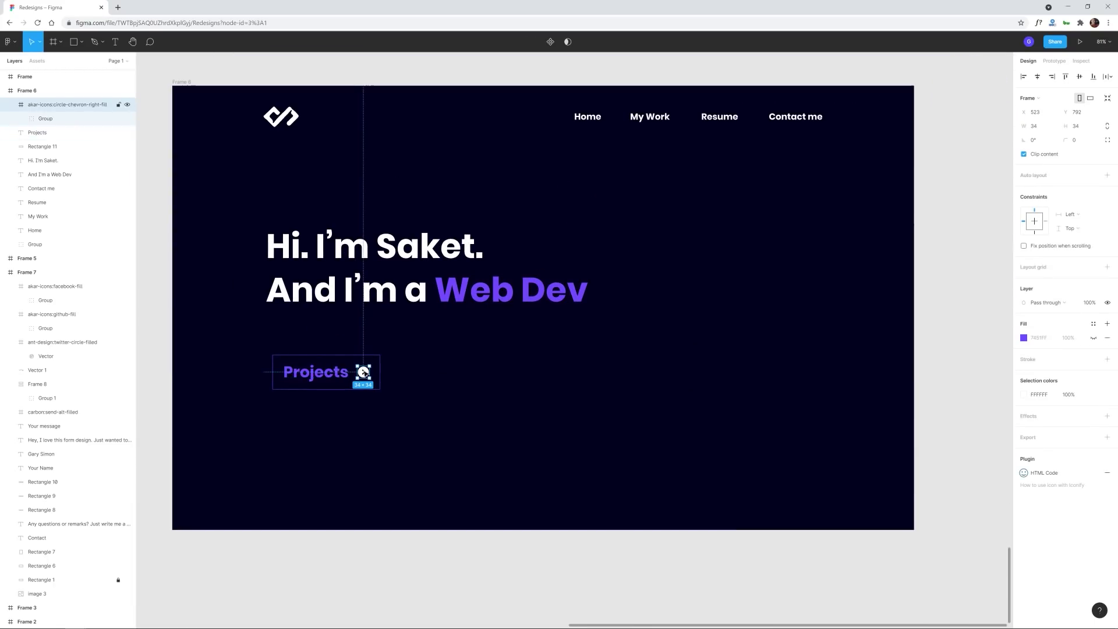
left_click(581, 382)
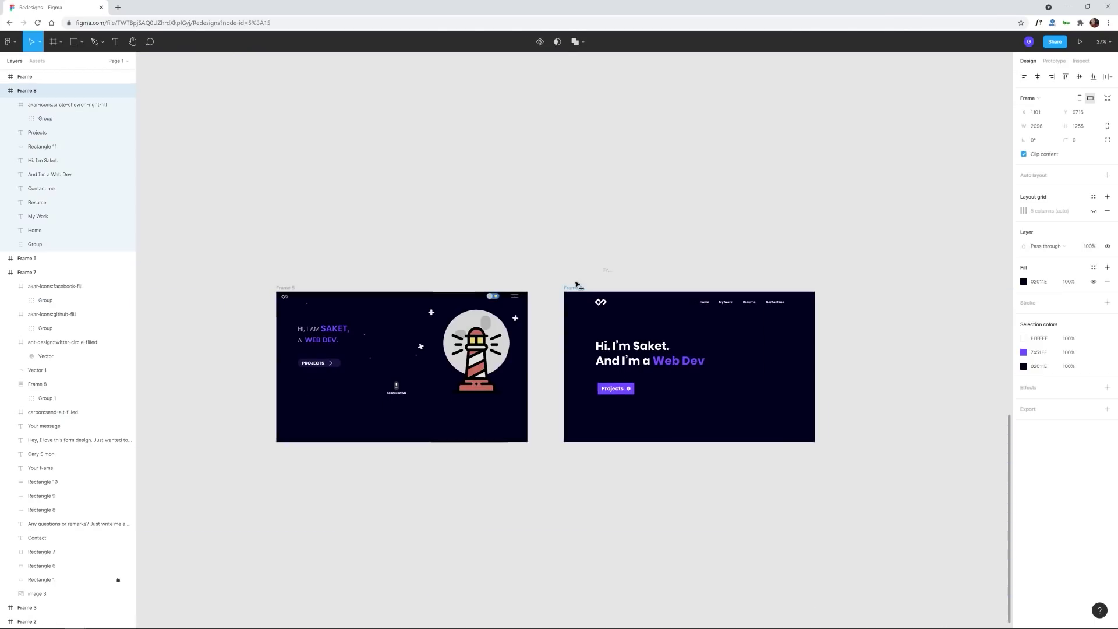
scroll(716, 402, "up", 10)
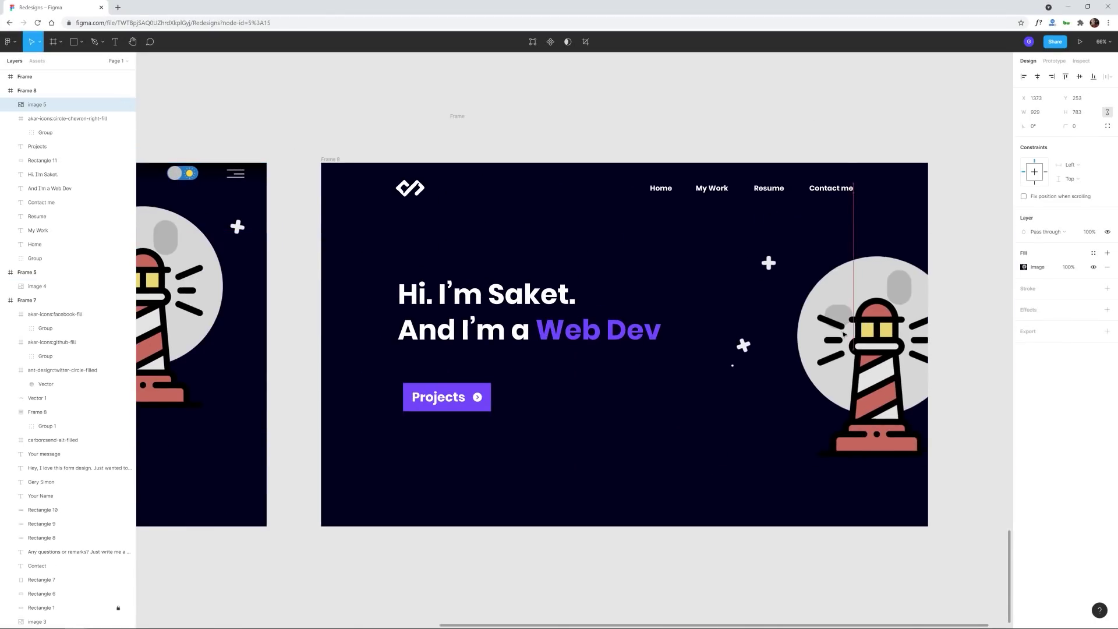
left_click(635, 423)
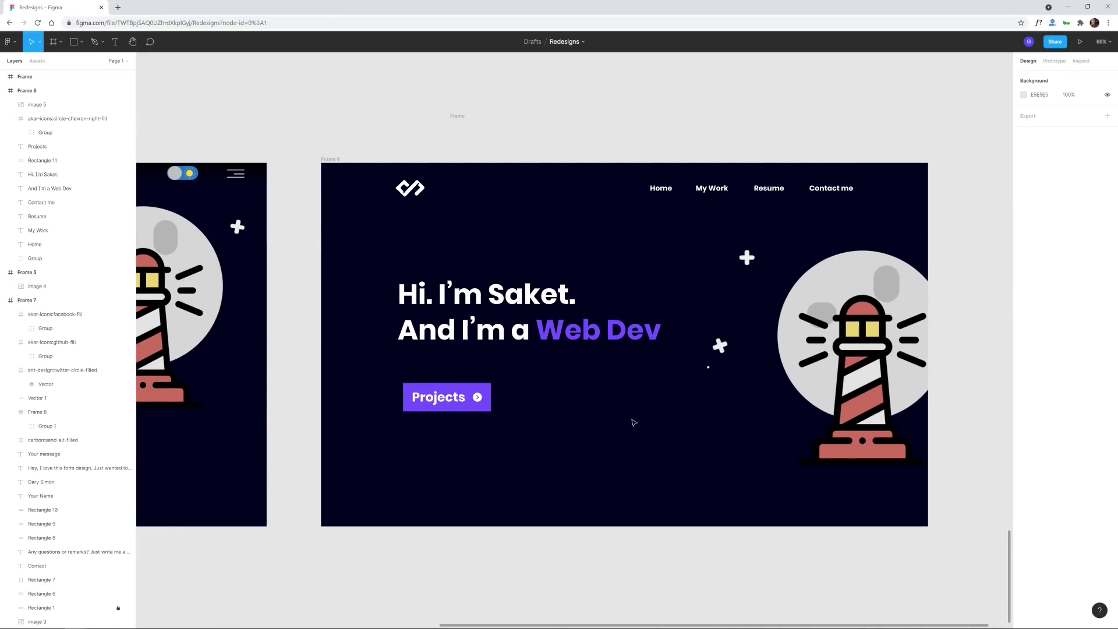
key("r")
left_click(82, 41)
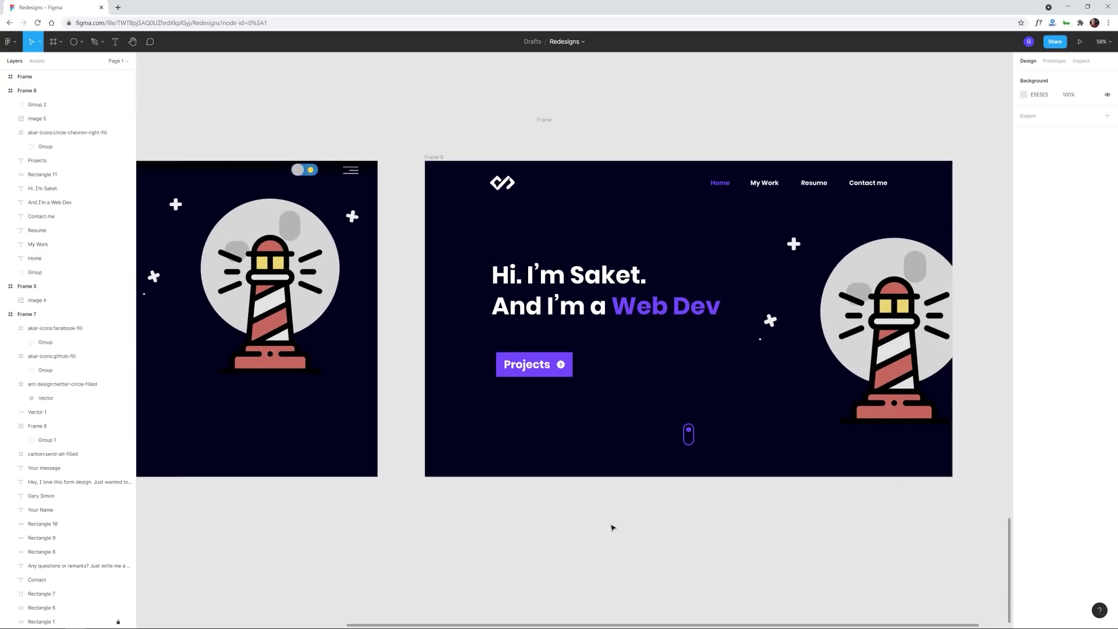
Duplicate the scroll pill into a sideways toggle and fill it solid purple.
scroll(612, 526, "up", 3)
left_click(561, 569)
key("ctrl+d")
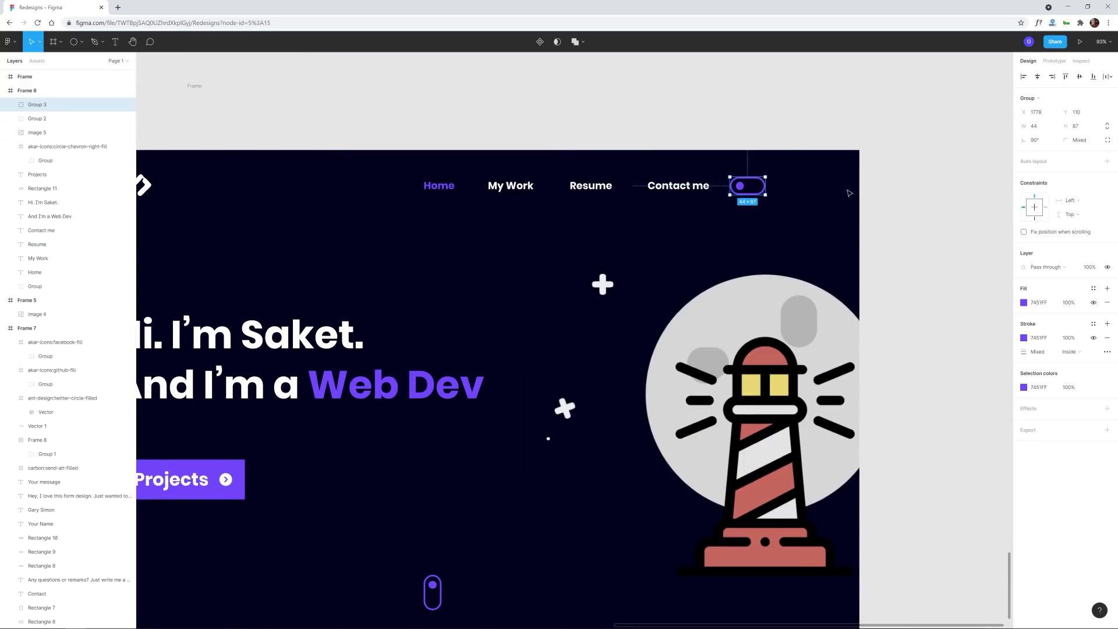
scroll(785, 172, "up", 5)
double_click(751, 182)
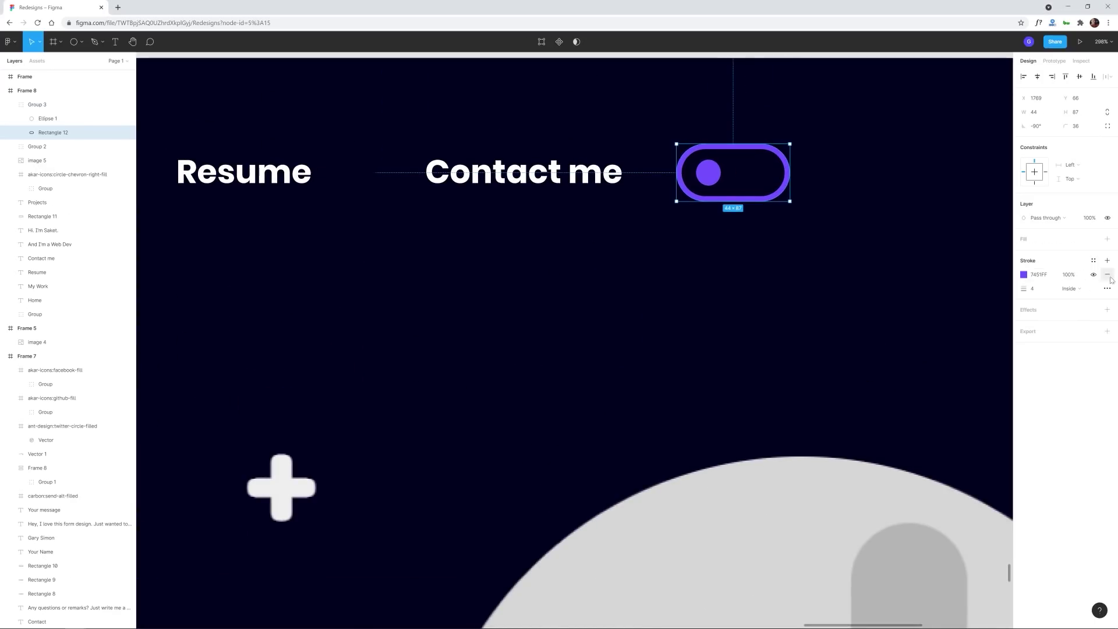
key("shift+x")
Slide the knob to the right end, give it the dark background colour, and add tiny white star dots.
left_click_drag(708, 172, 764, 178)
key("i")
left_click(785, 313)
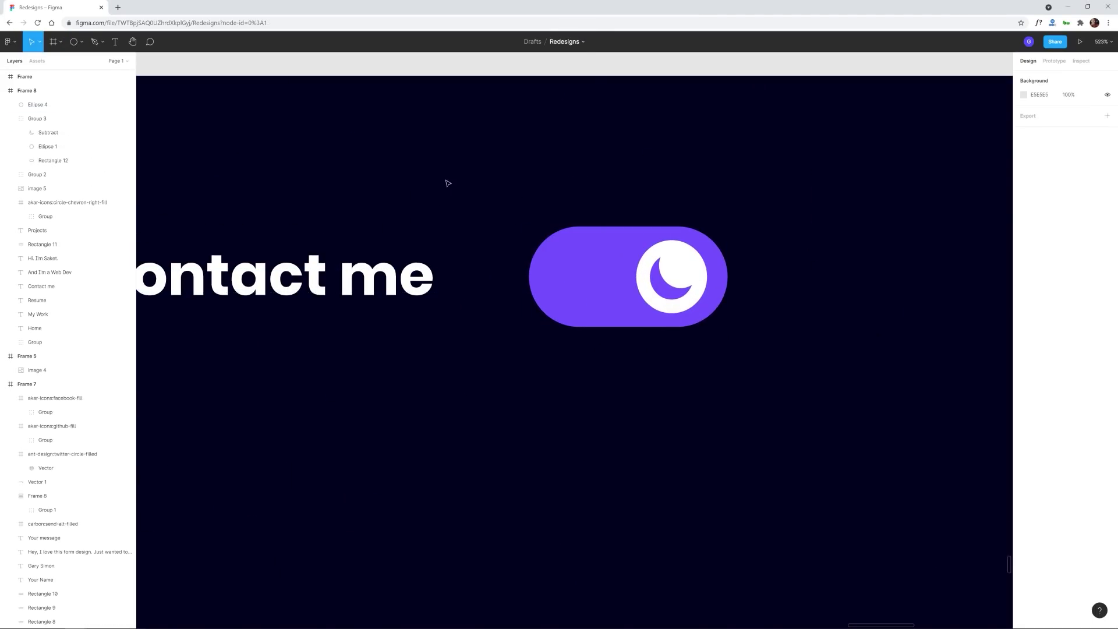
key("o")
left_click_drag(594, 273, 600, 279)
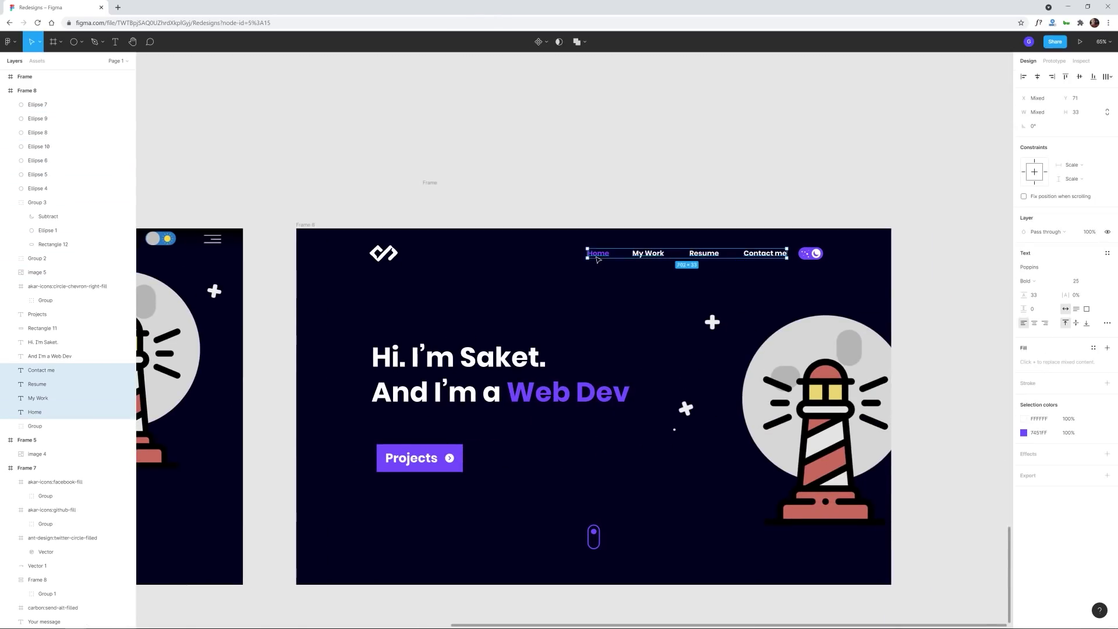
Edit the second headline line from 'And I’m a Web Dev' to 'I’m a Web Dev'.
left_click(745, 255)
left_click(383, 252)
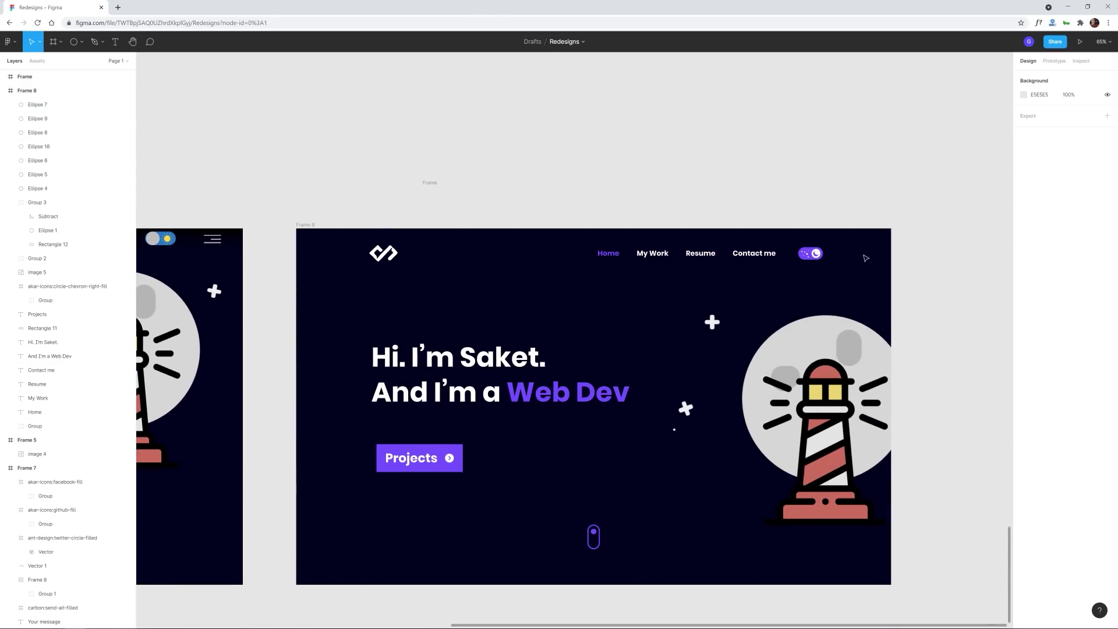
scroll(594, 349, "down", 3)
scroll(640, 257, "down", 3)
scroll(640, 257, "up", 6)
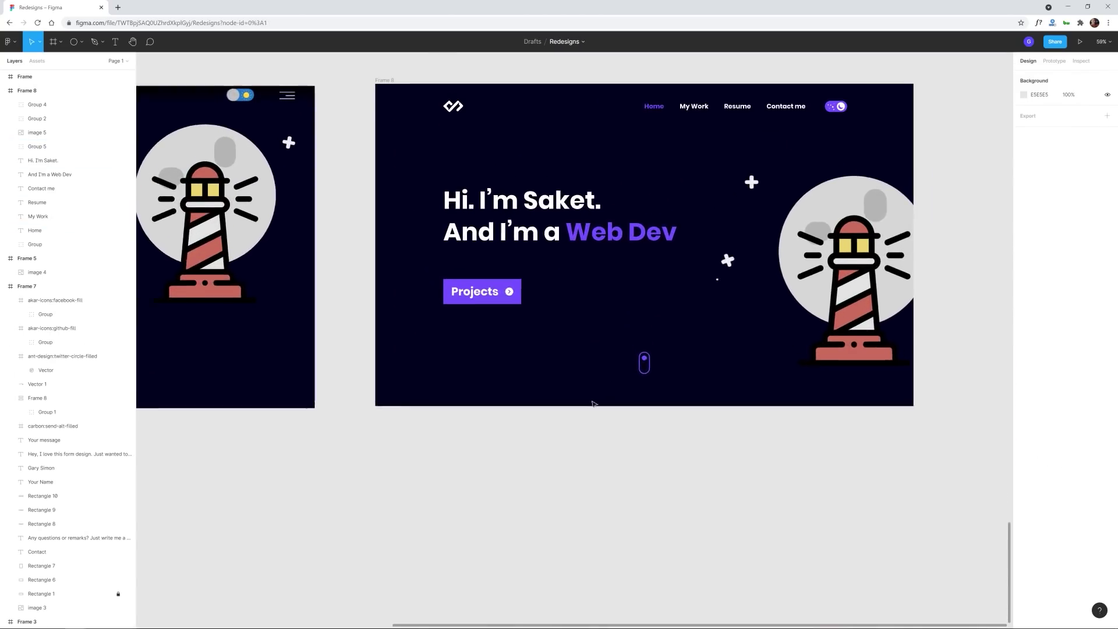
double_click(447, 261)
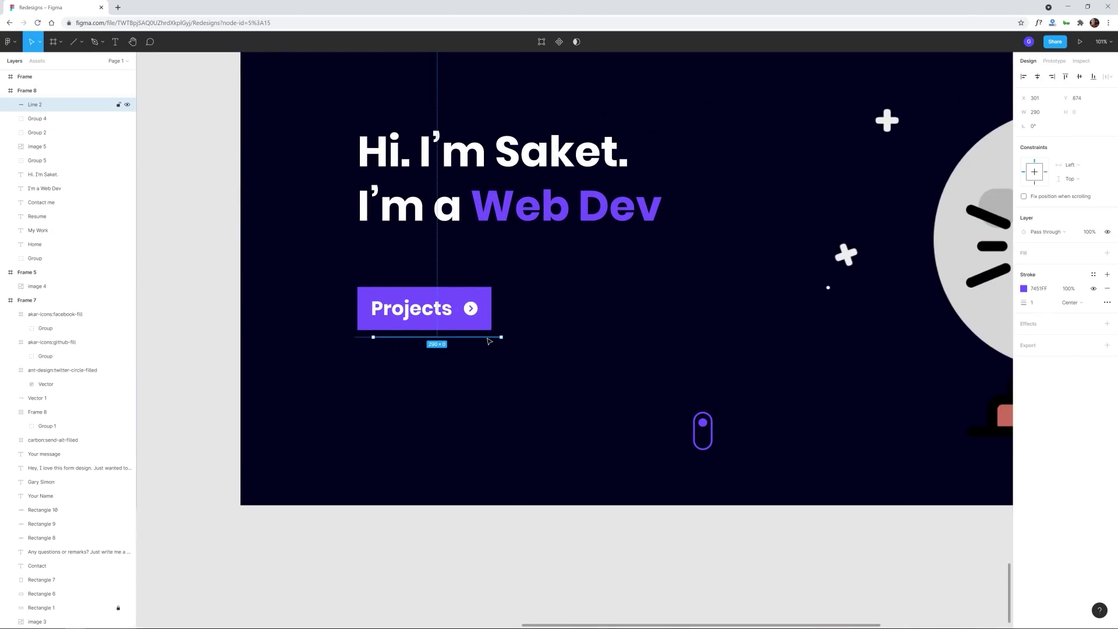
Make the lines below and right of the Projects button dashed to form a dotted shadow.
left_click(1107, 303)
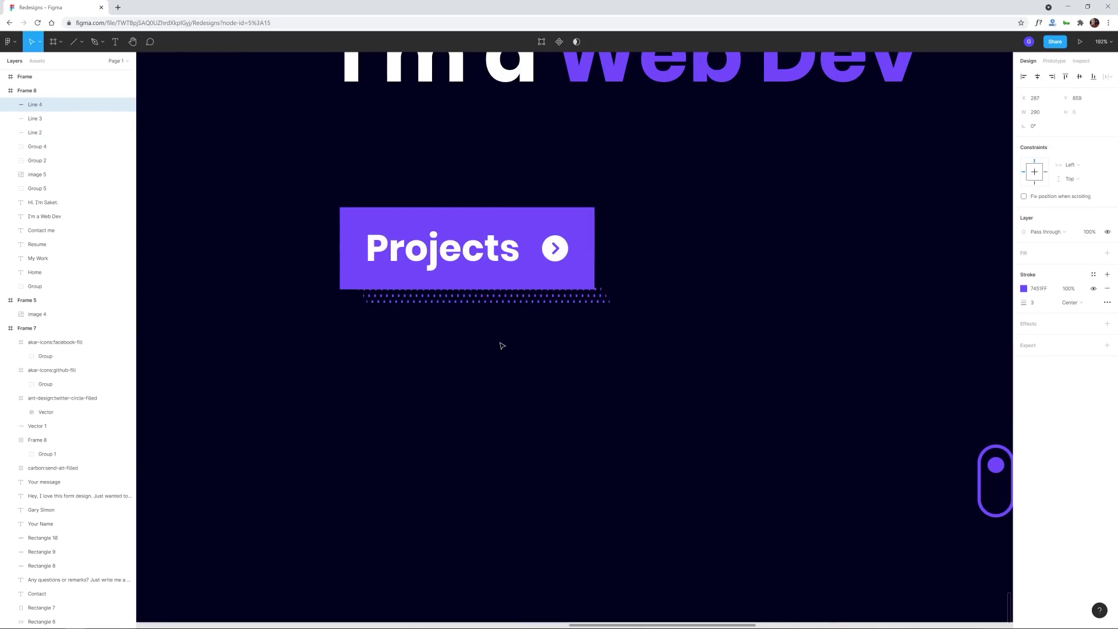
left_click(606, 334)
scroll(608, 333, "down", 3)
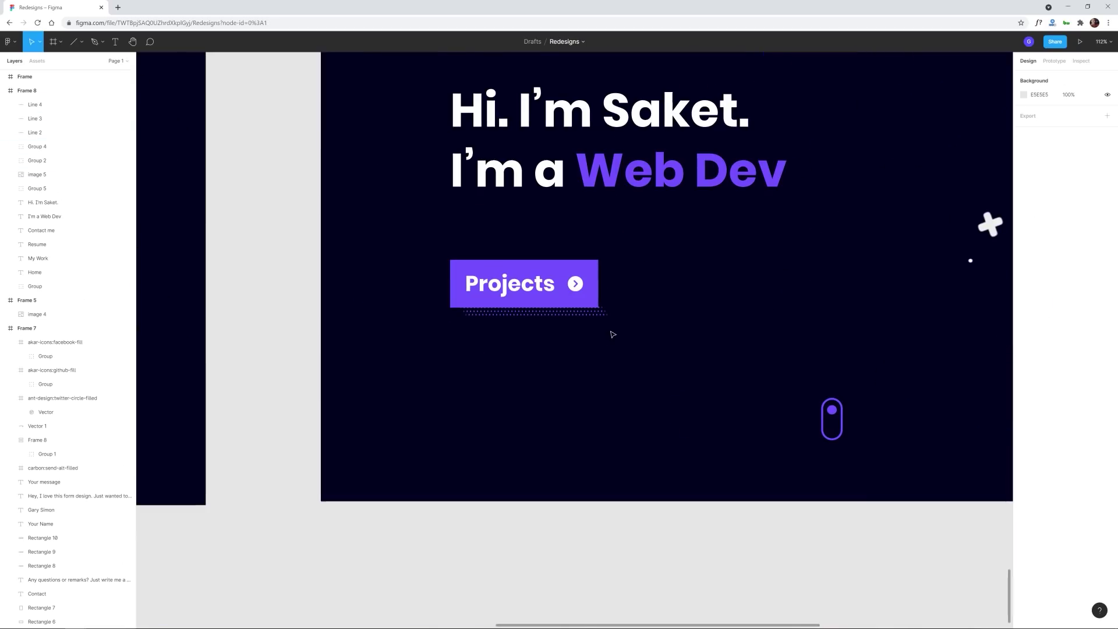
scroll(603, 309, "up", 3)
left_click(603, 308)
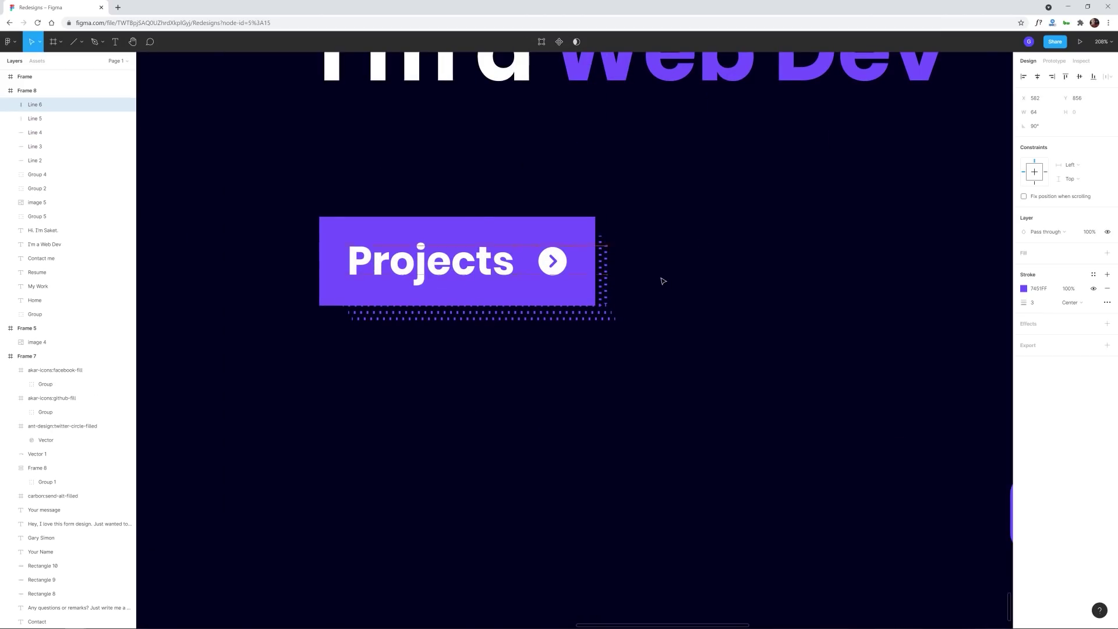
scroll(634, 320, "down", 5)
scroll(652, 332, "up", 6)
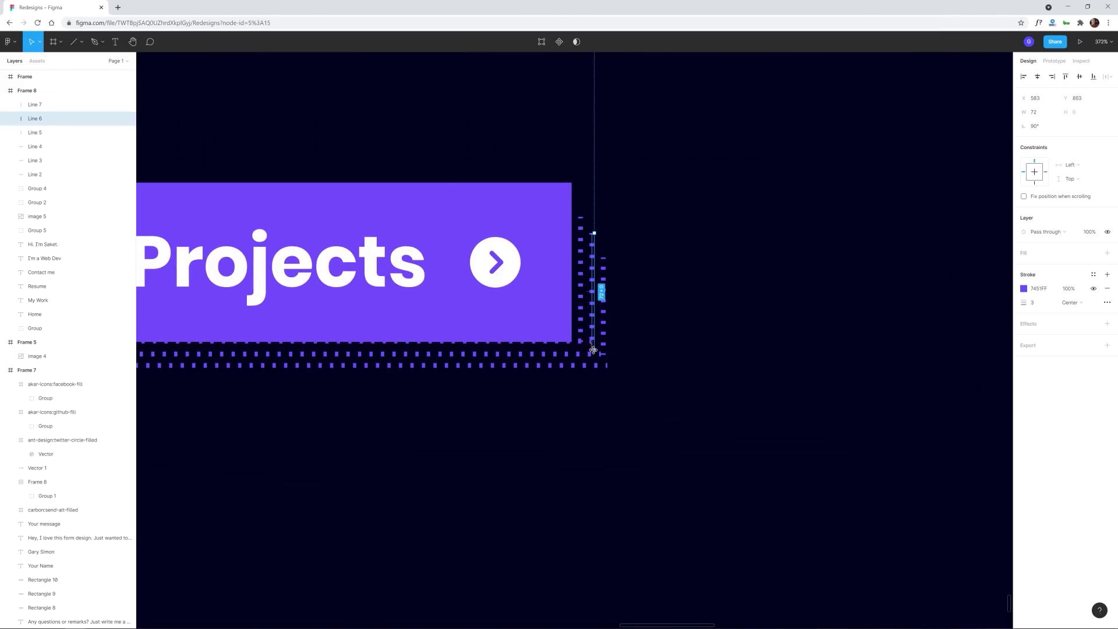
scroll(652, 326, "down", 6)
scroll(518, 329, "up", 1)
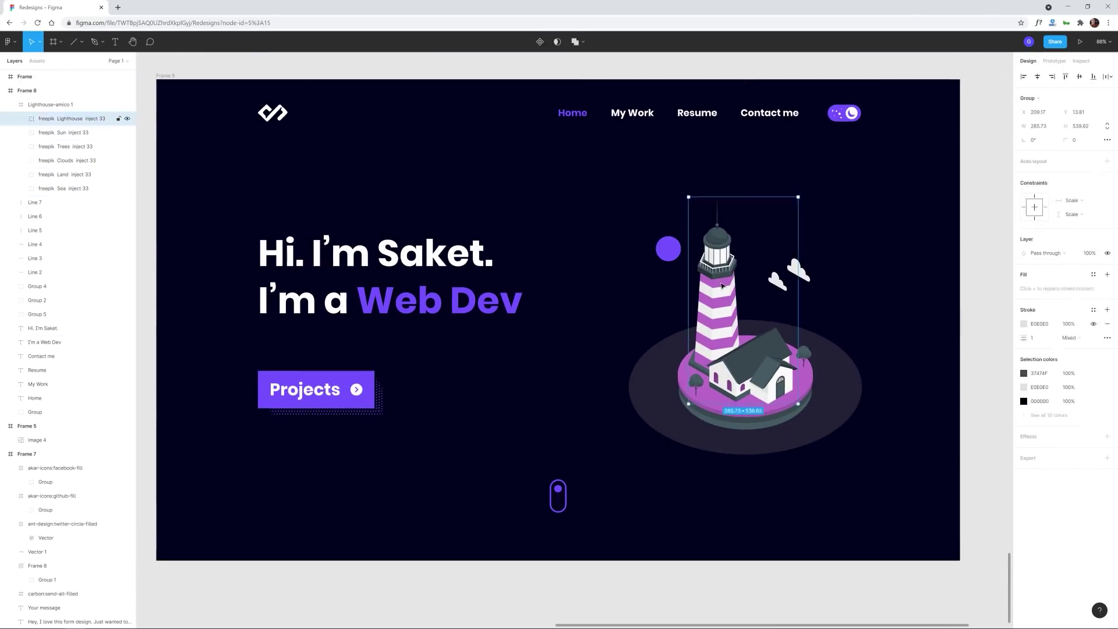
Recolour the lighthouse stripes red and the land base, house roof and sea purple.
scroll(722, 285, "up", 3)
left_click(722, 285, "ctrl")
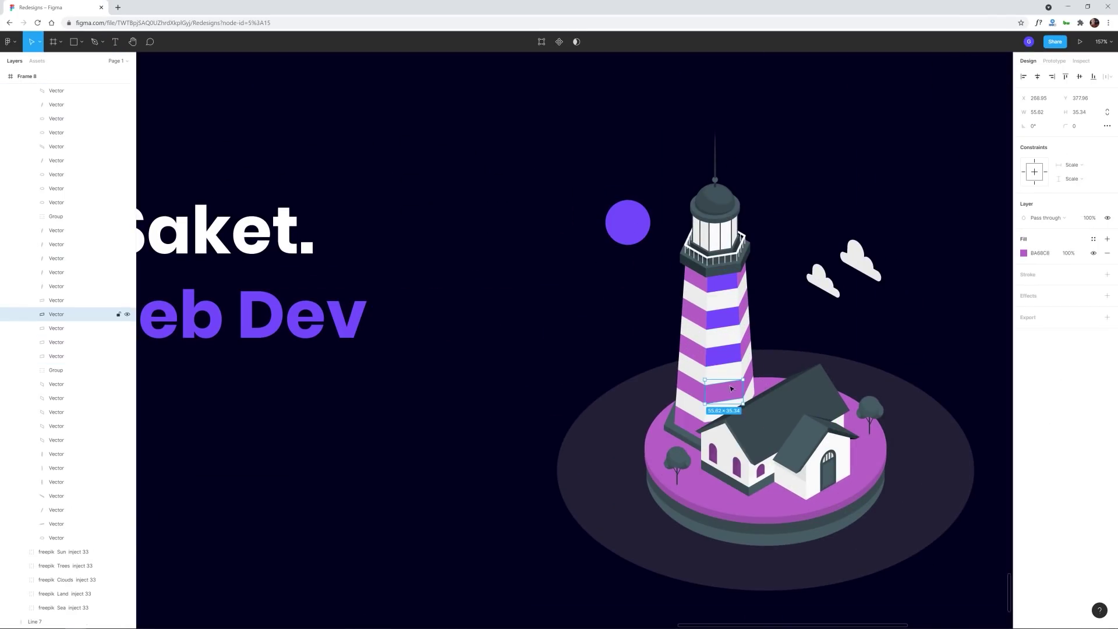
left_click(611, 320, "ctrl")
left_click(744, 326, "ctrl+shift")
left_click(751, 389, "ctrl+shift")
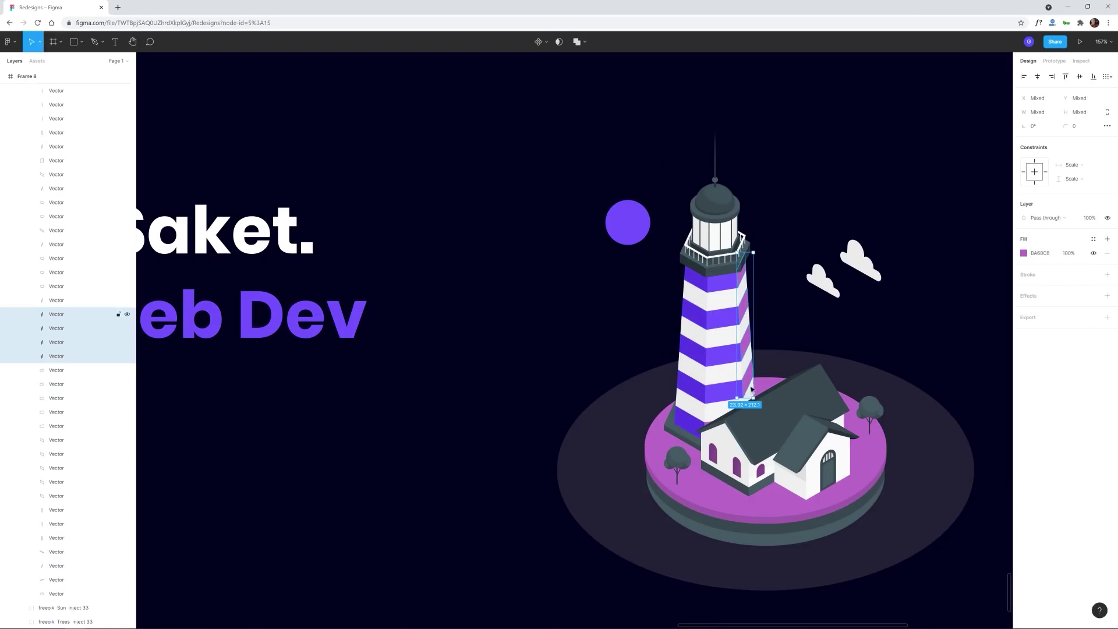
left_click(735, 522, "ctrl")
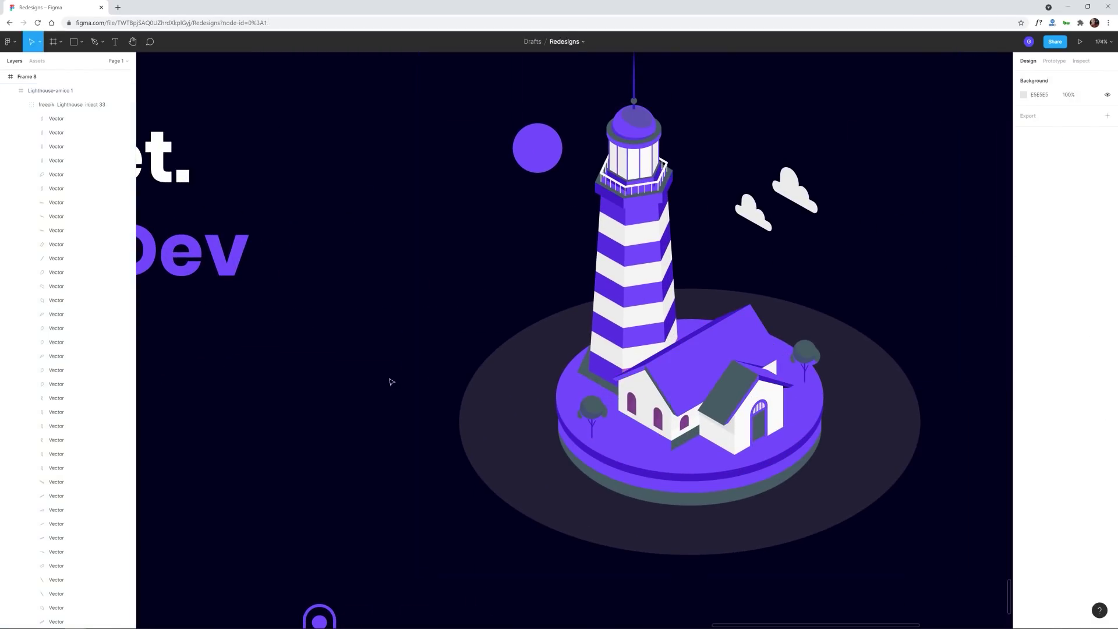
left_click(740, 398, "ctrl")
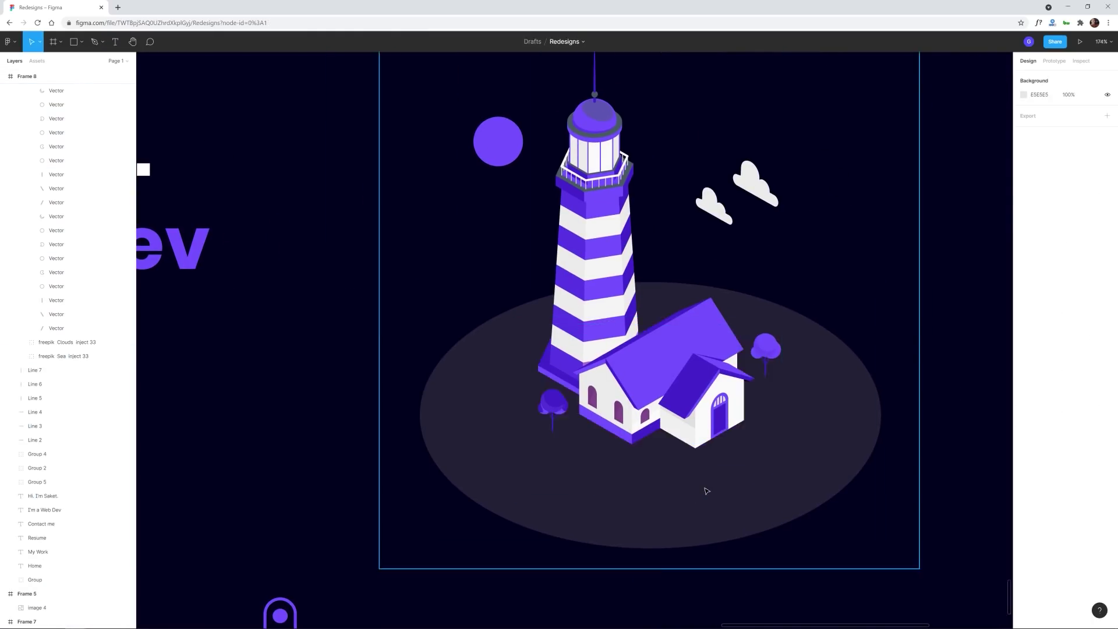
left_click(833, 434)
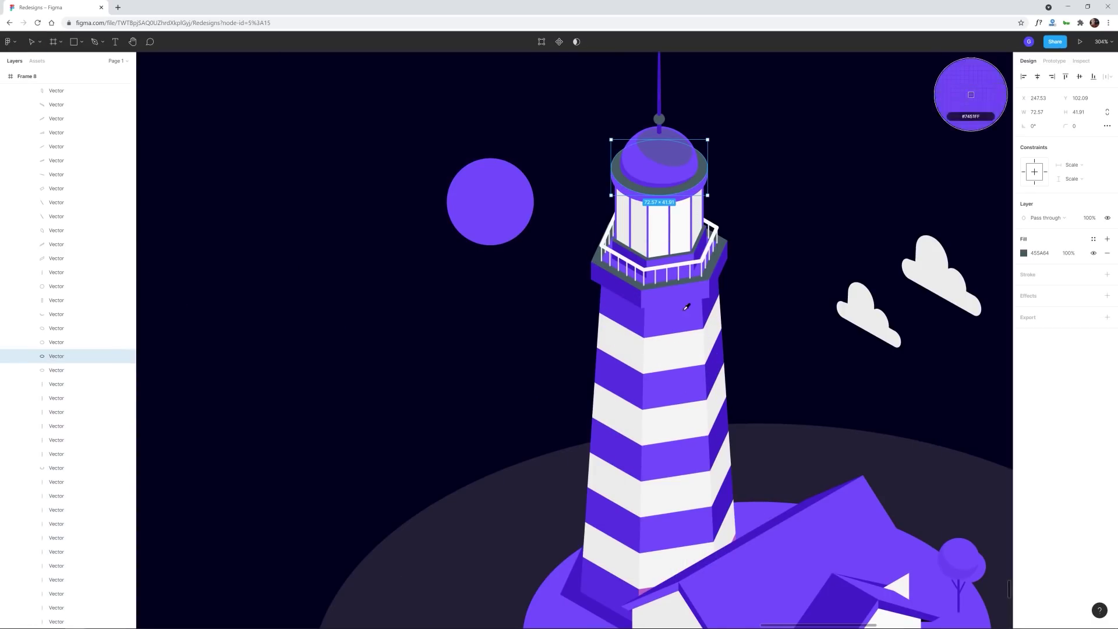
key("Escape")
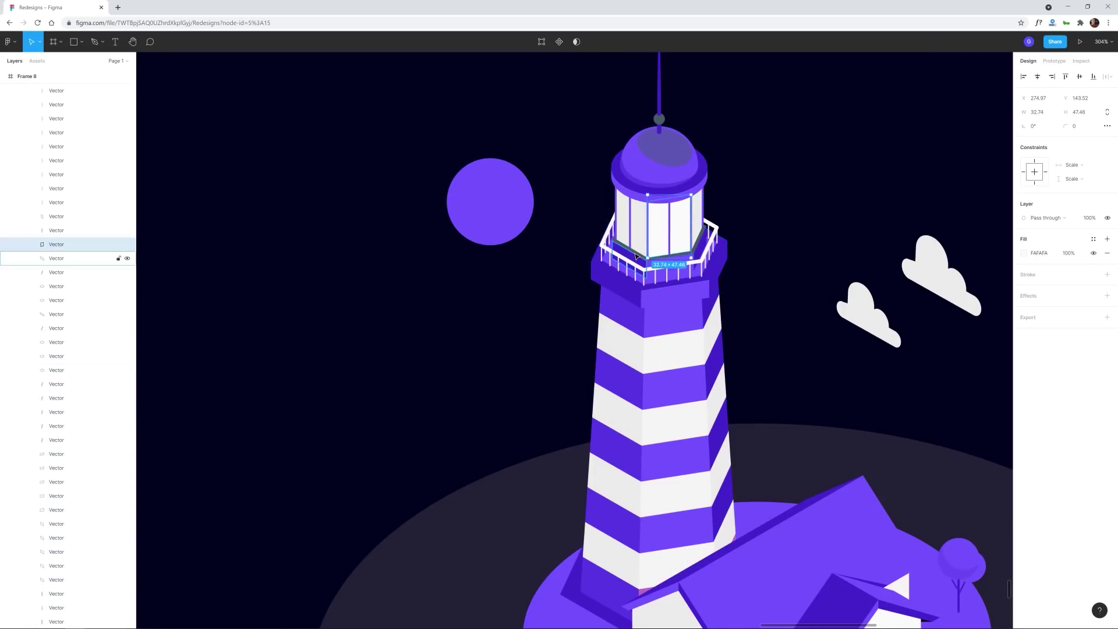
Draw a divider line under the nav bar.
key("shift+1")
left_click(760, 359)
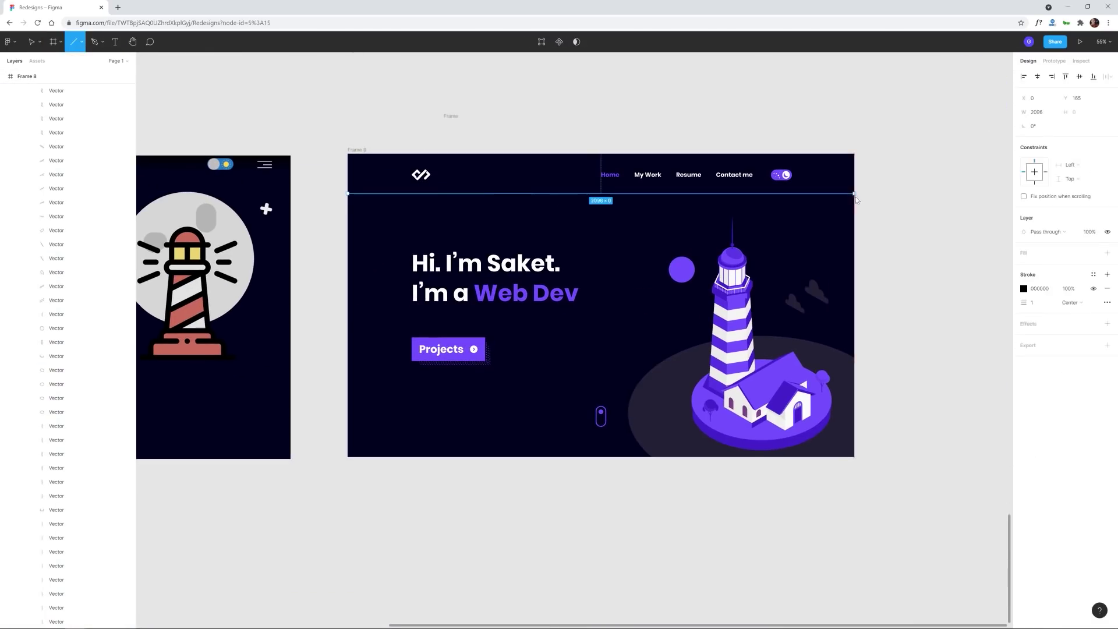
left_click(930, 193)
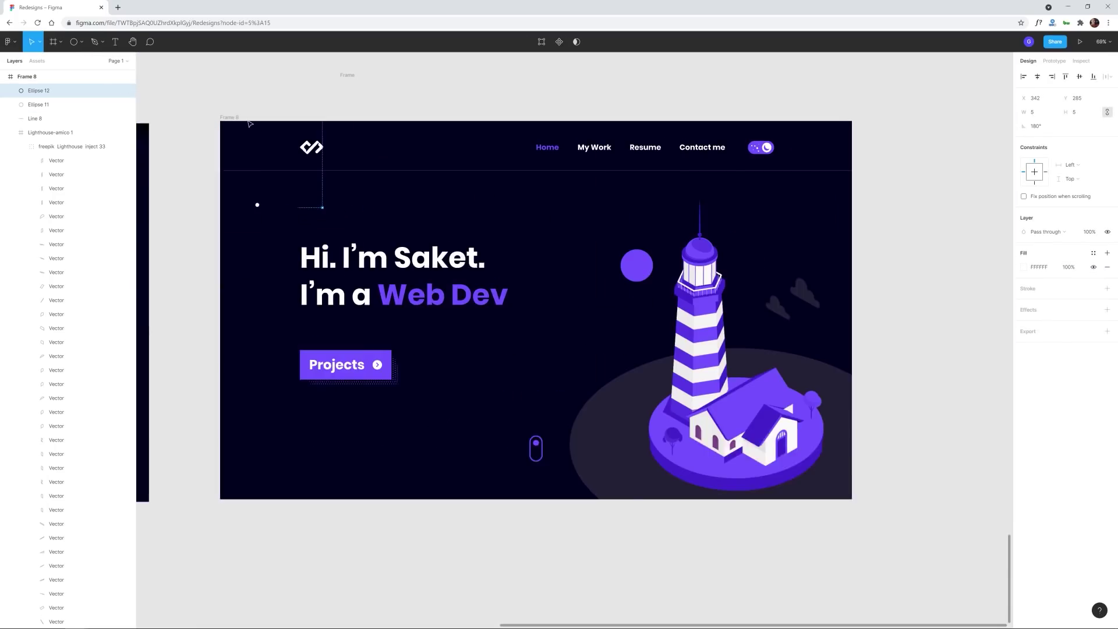
Duplicate small crater dots onto the sun to turn it into a moon.
key("ctrl+d")
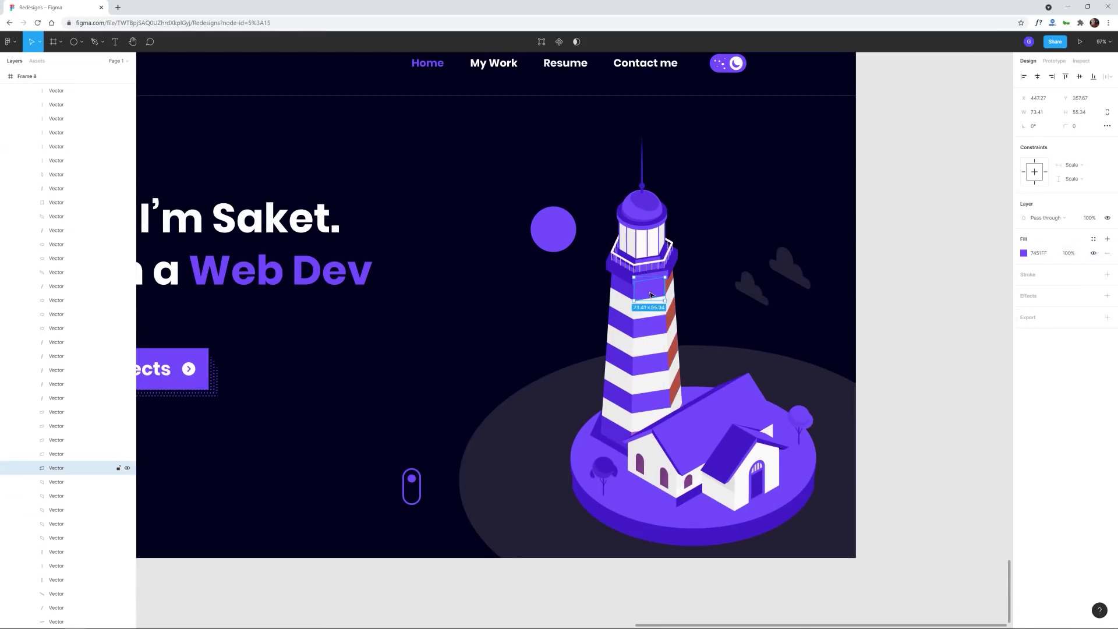
left_click(618, 435, "shift")
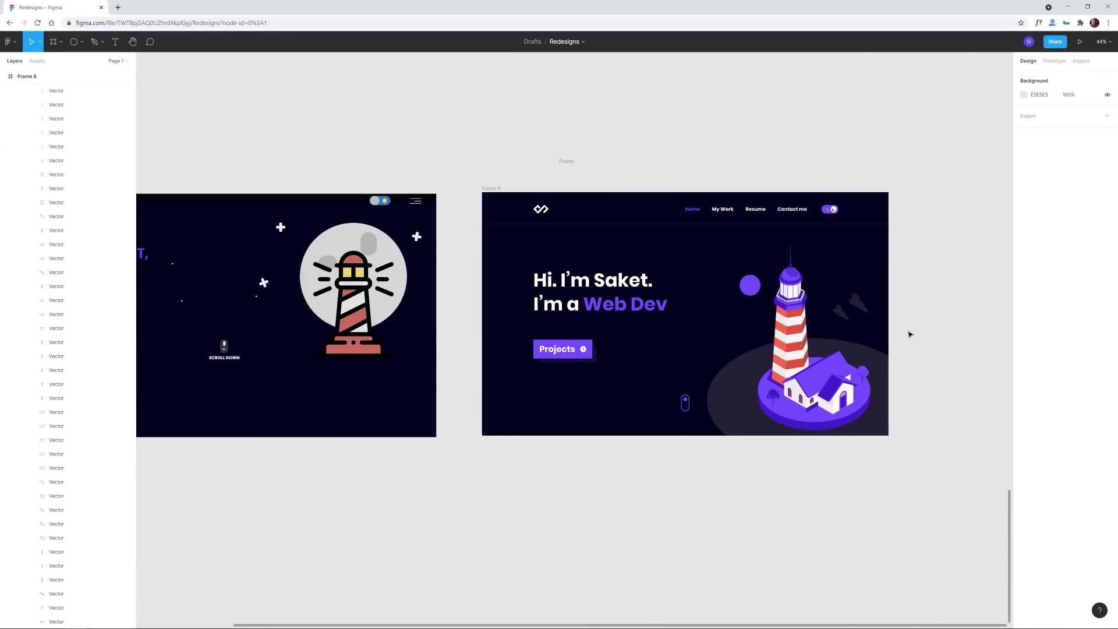
key("ctrl+d")
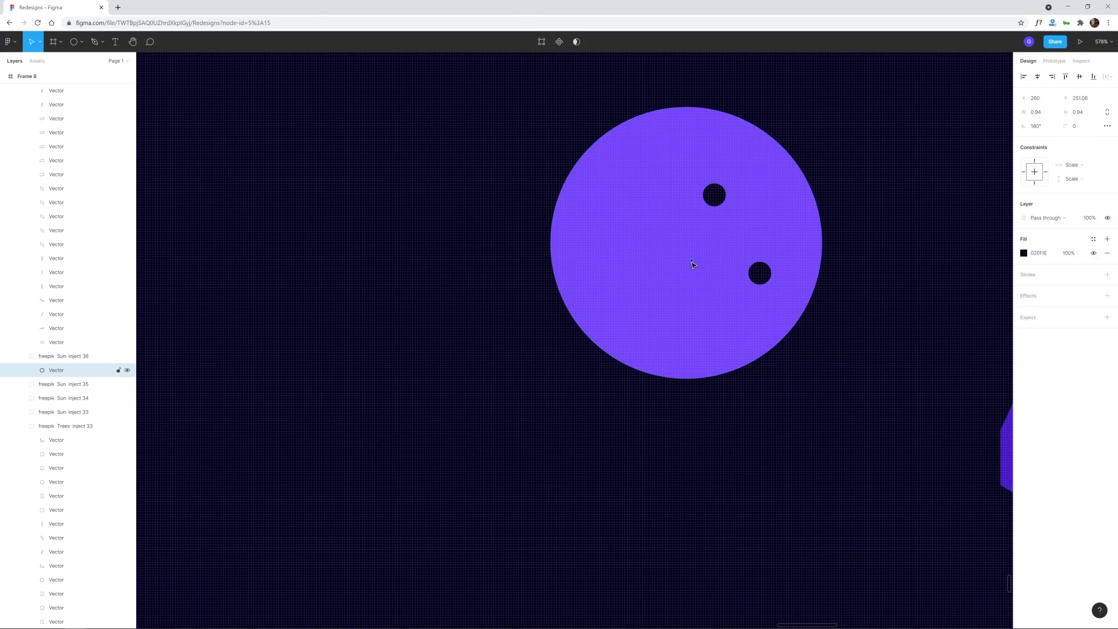
key("ctrl+d")
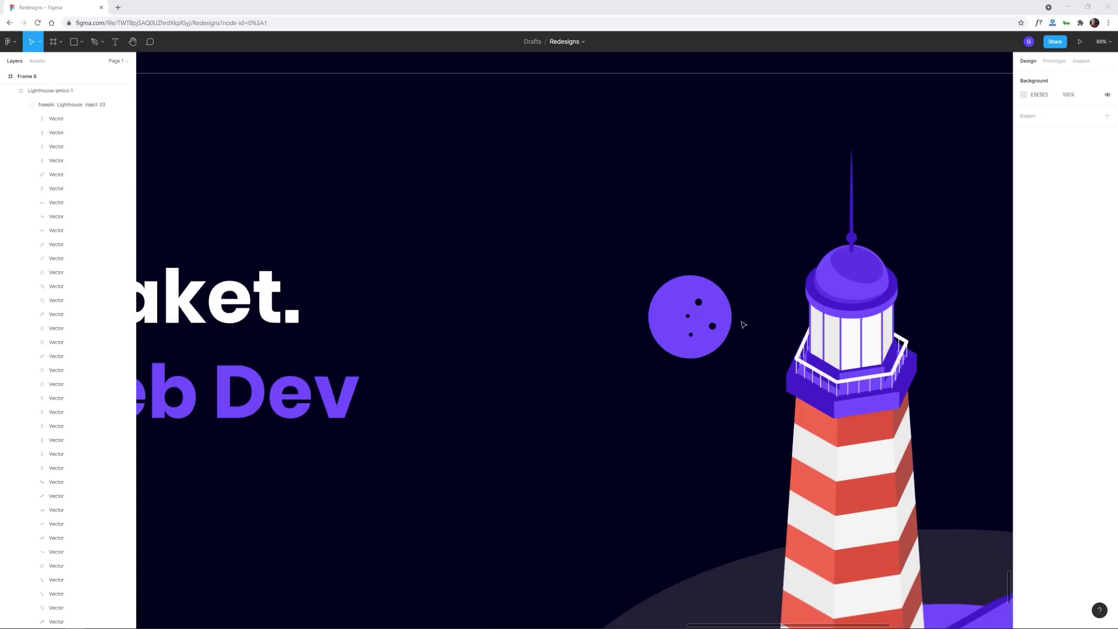
key("ctrl+d")
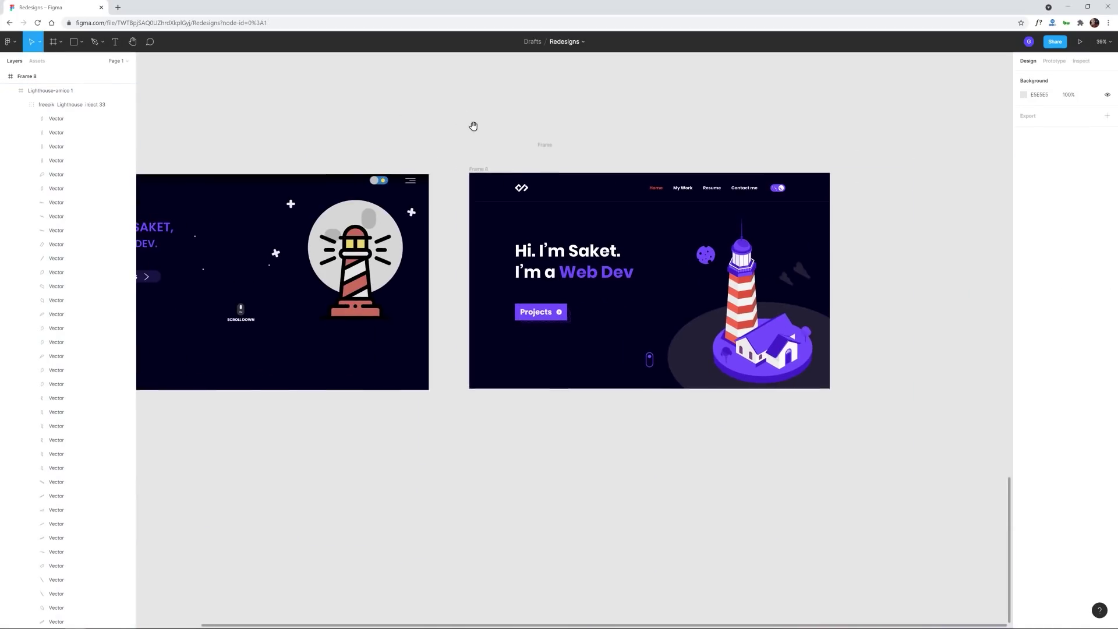
Stroke the arc 7451FF and subtract a tapering pen-drawn shape from it.
scroll(474, 124, "up", 5)
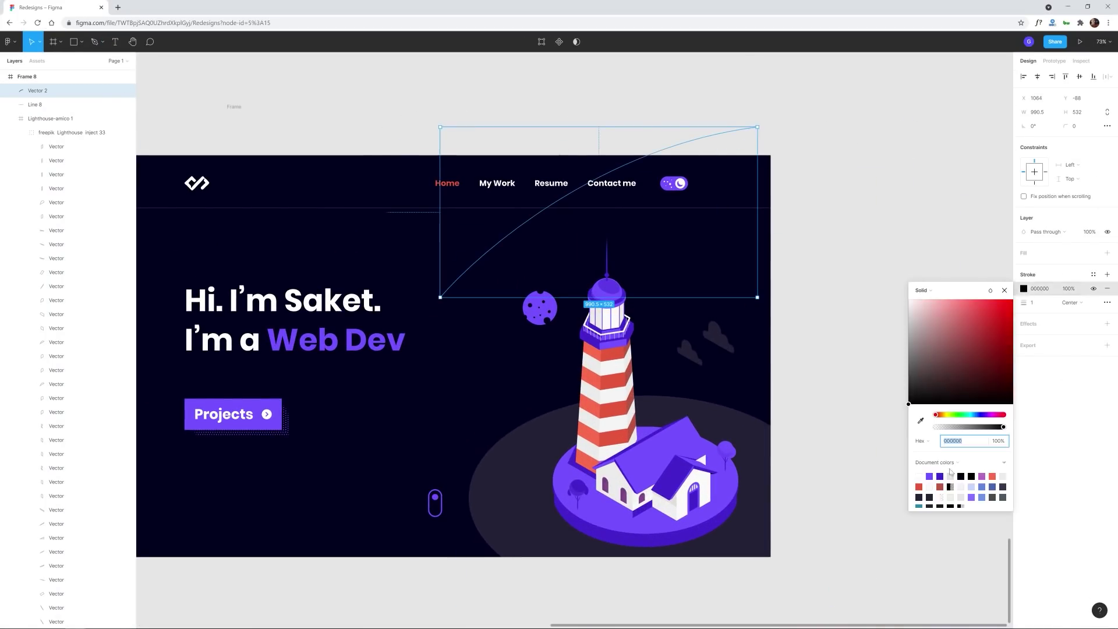
left_click(1107, 267)
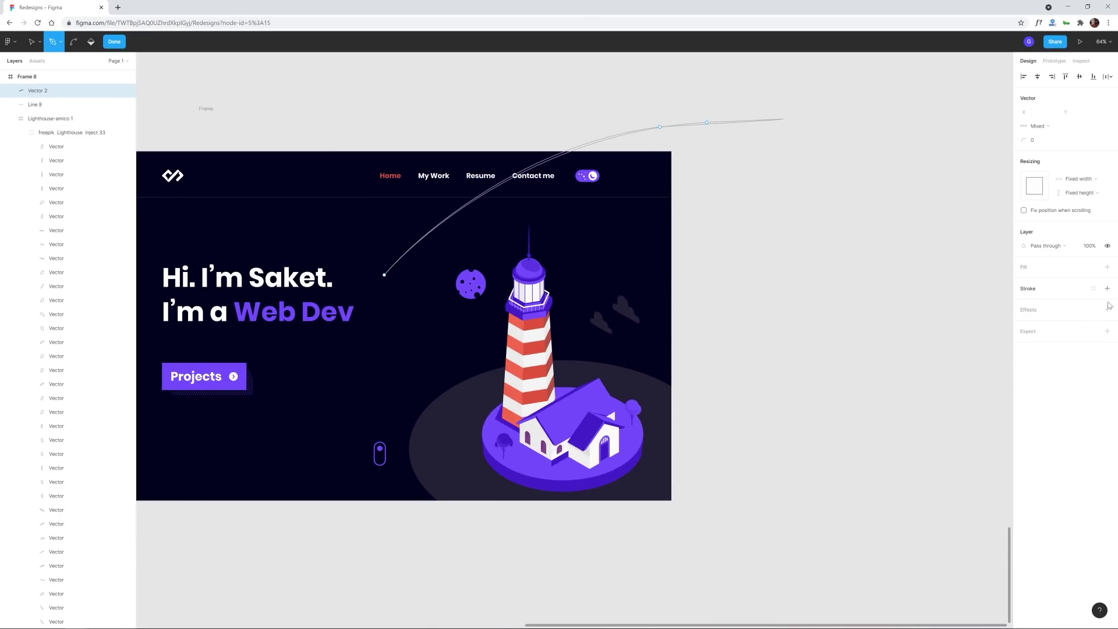
key("Escape")
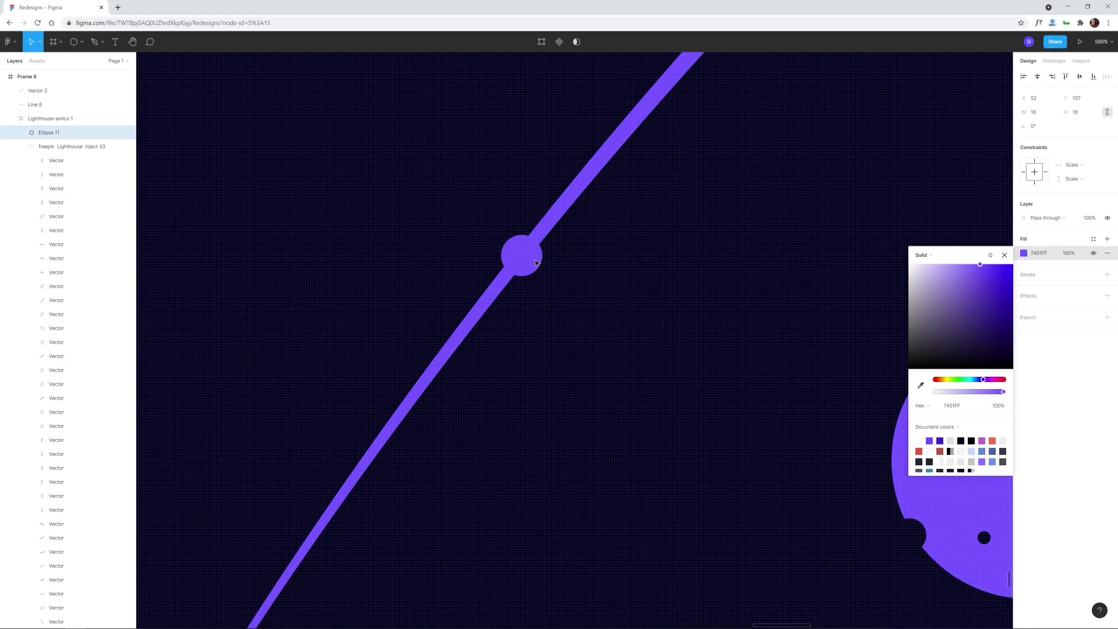
key("p")
left_click(563, 193)
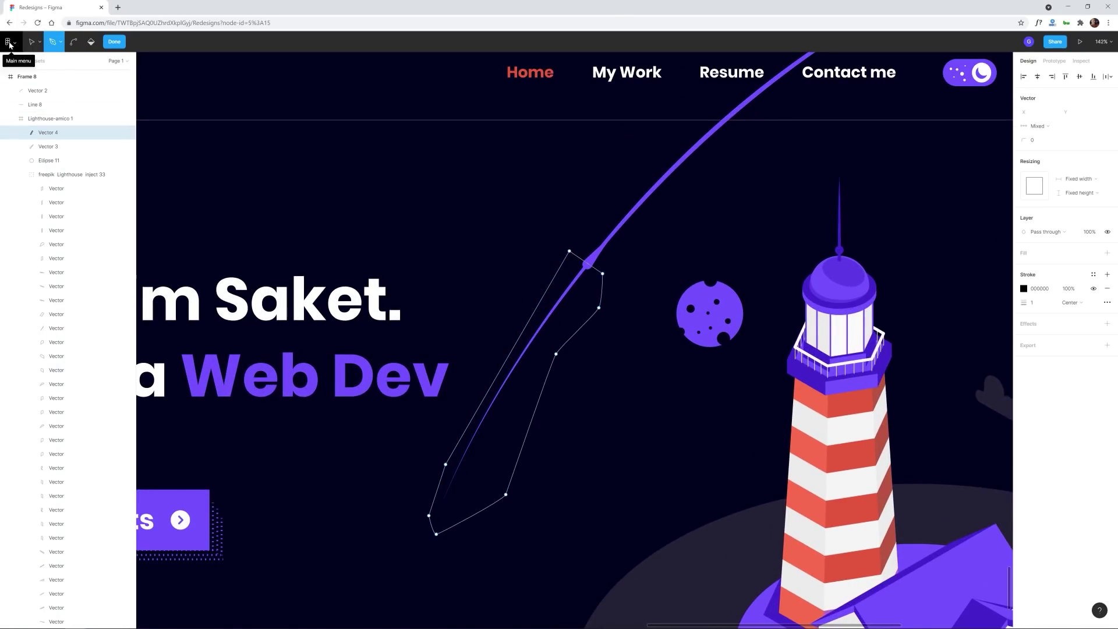
left_click(562, 302, "shift")
left_click(584, 41)
left_click(568, 74)
scroll(408, 379, "down", 5)
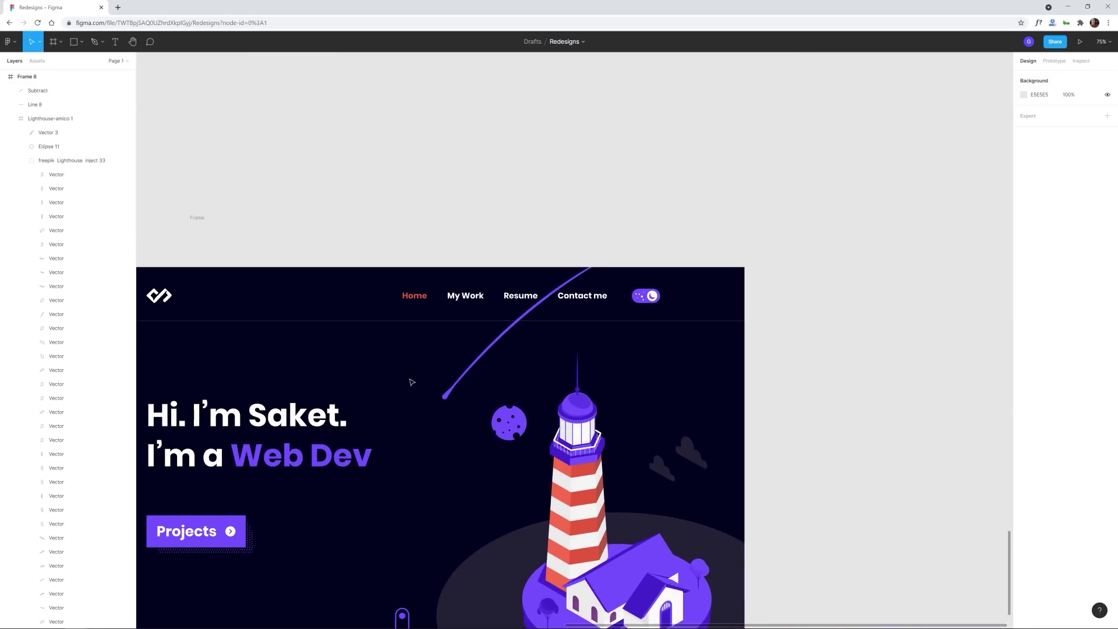
scroll(417, 386, "up", 10)
Union the trimmed streak with the star head into one comet shape.
double_click(417, 386)
key("Escape")
scroll(479, 318, "down", 5)
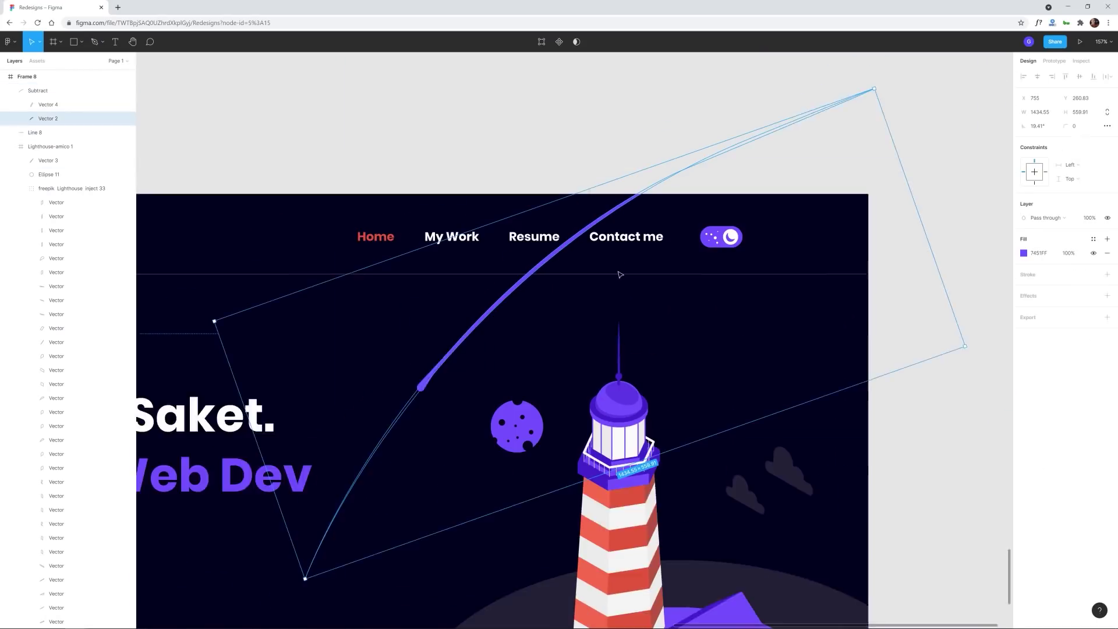
left_click(435, 309, "shift")
scroll(553, 137, "up", 8)
key("ctrl+alt+u")
scroll(553, 137, "down", 10)
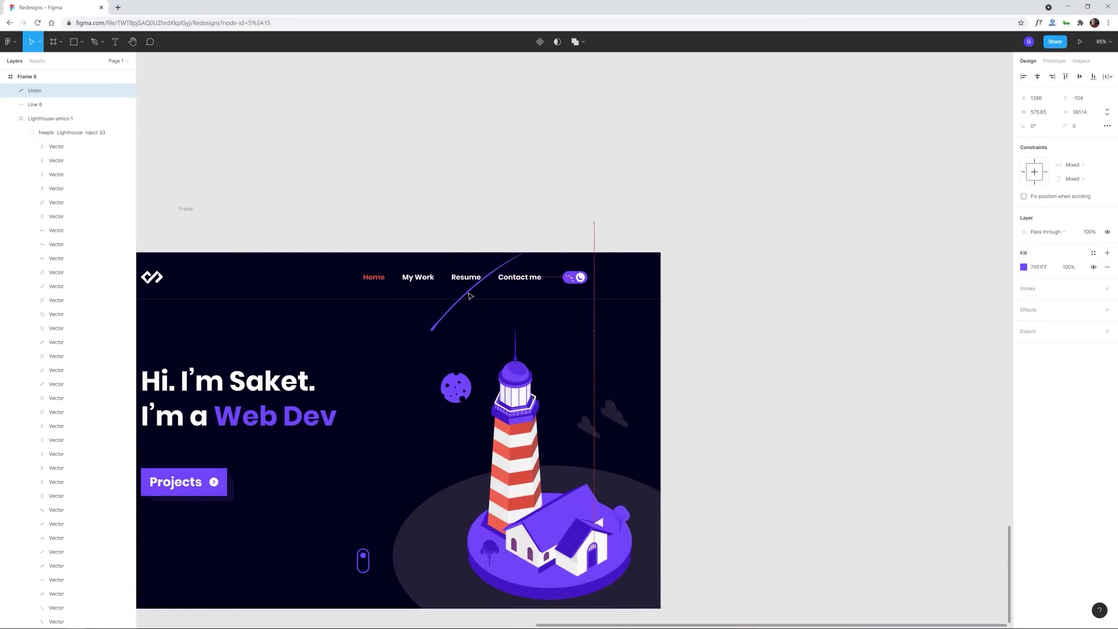
key("Escape")
scroll(537, 172, "down", 2)
scroll(586, 150, "down", 3)
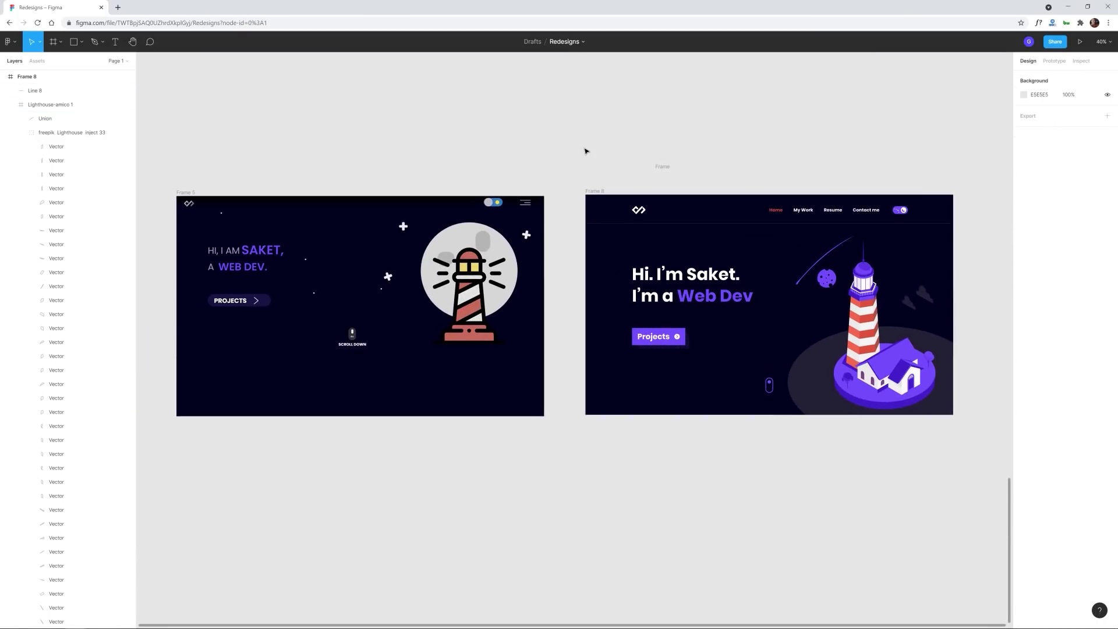
scroll(622, 125, "up", 3)
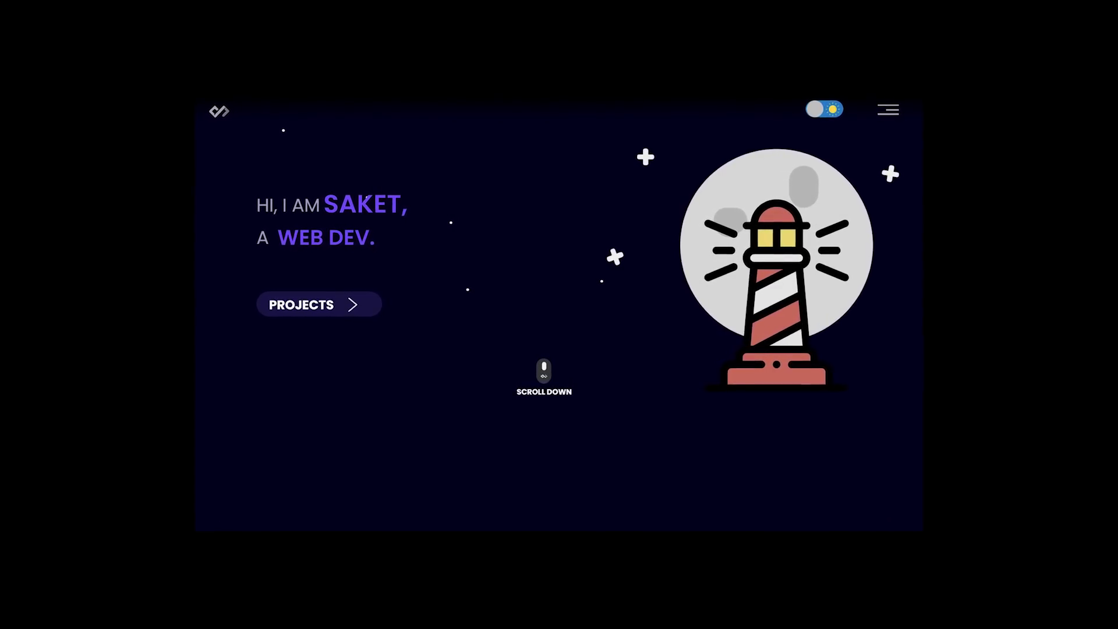